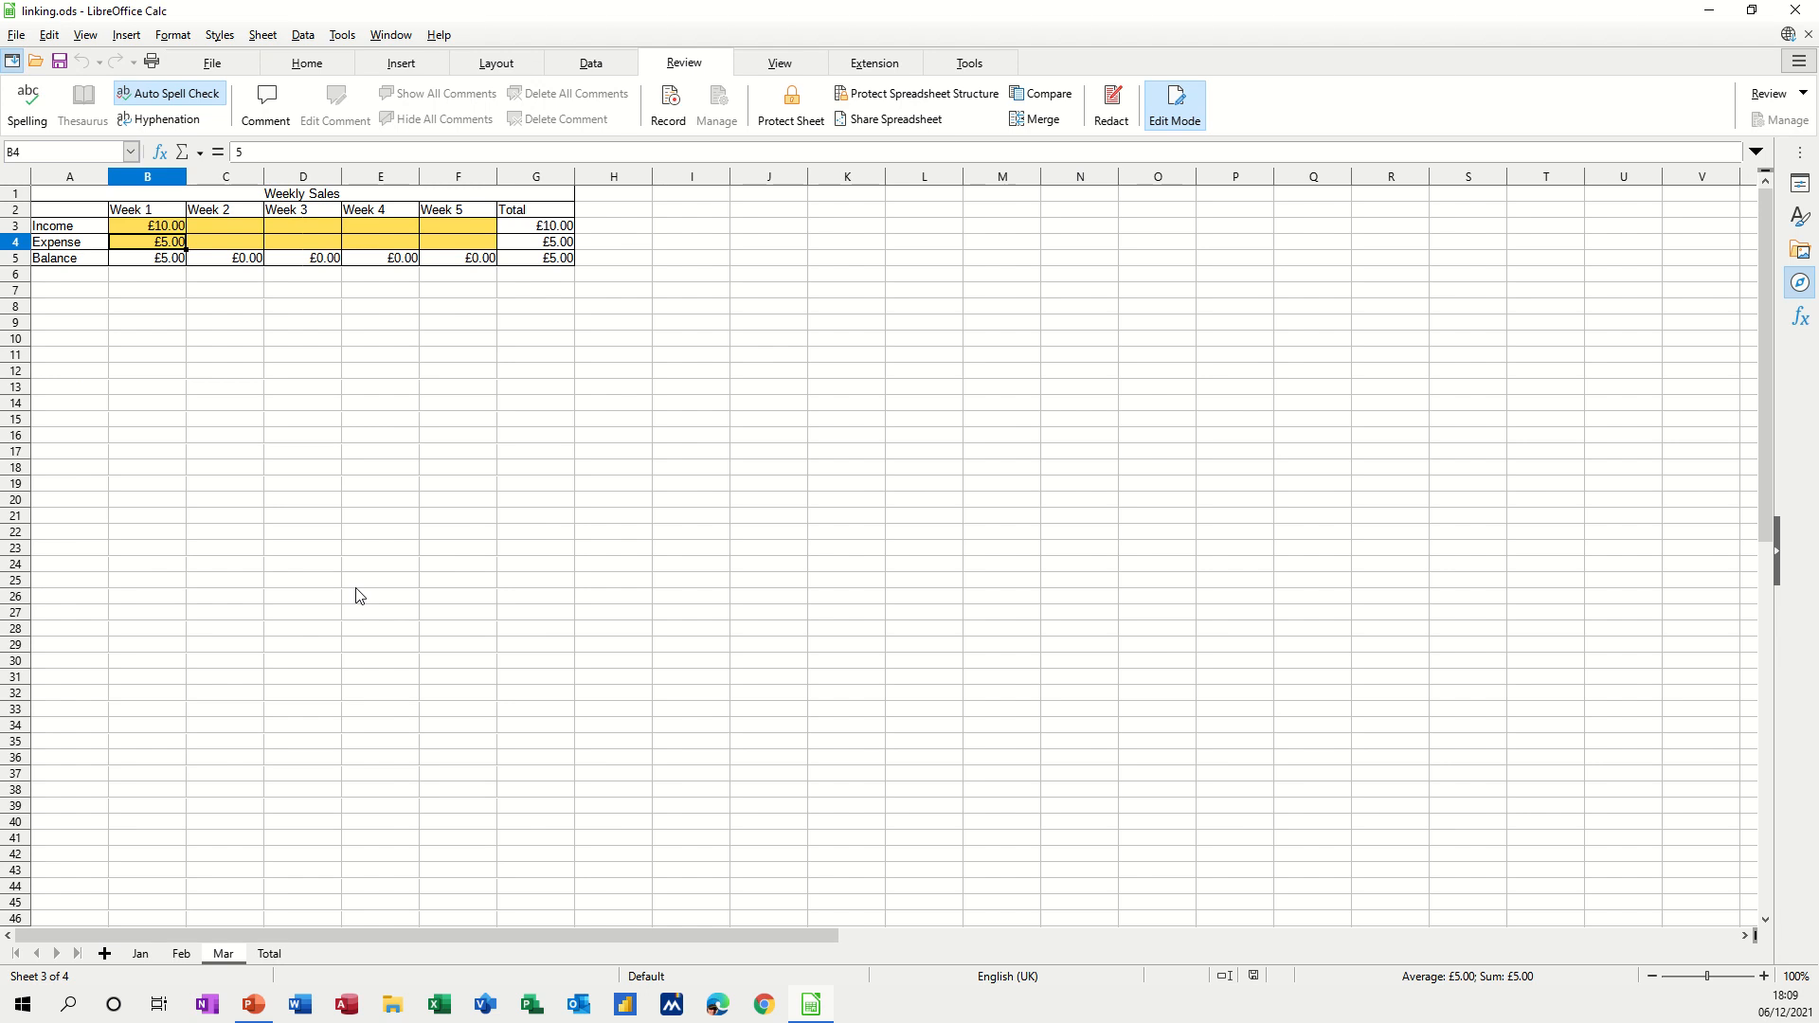
Browse the Jan, Feb and Mar sheets, ending on the Total sheet with its Sales chart.
left_click(141, 959)
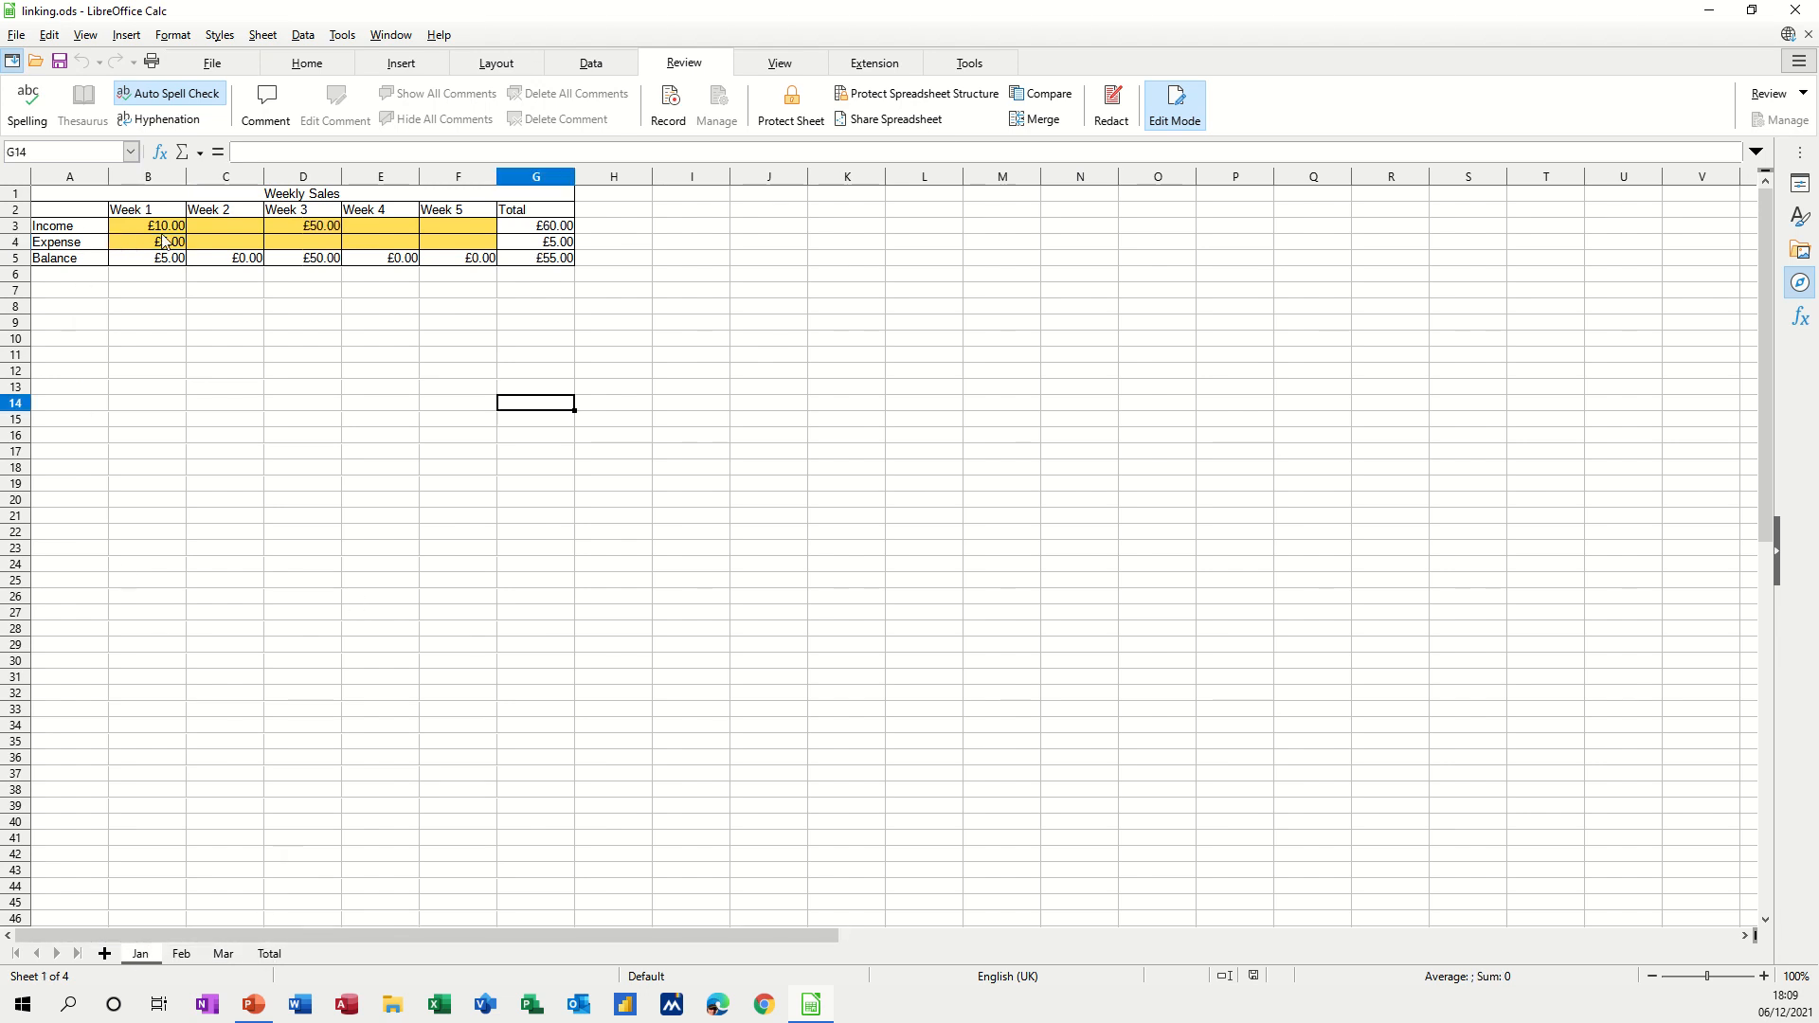
left_click(184, 955)
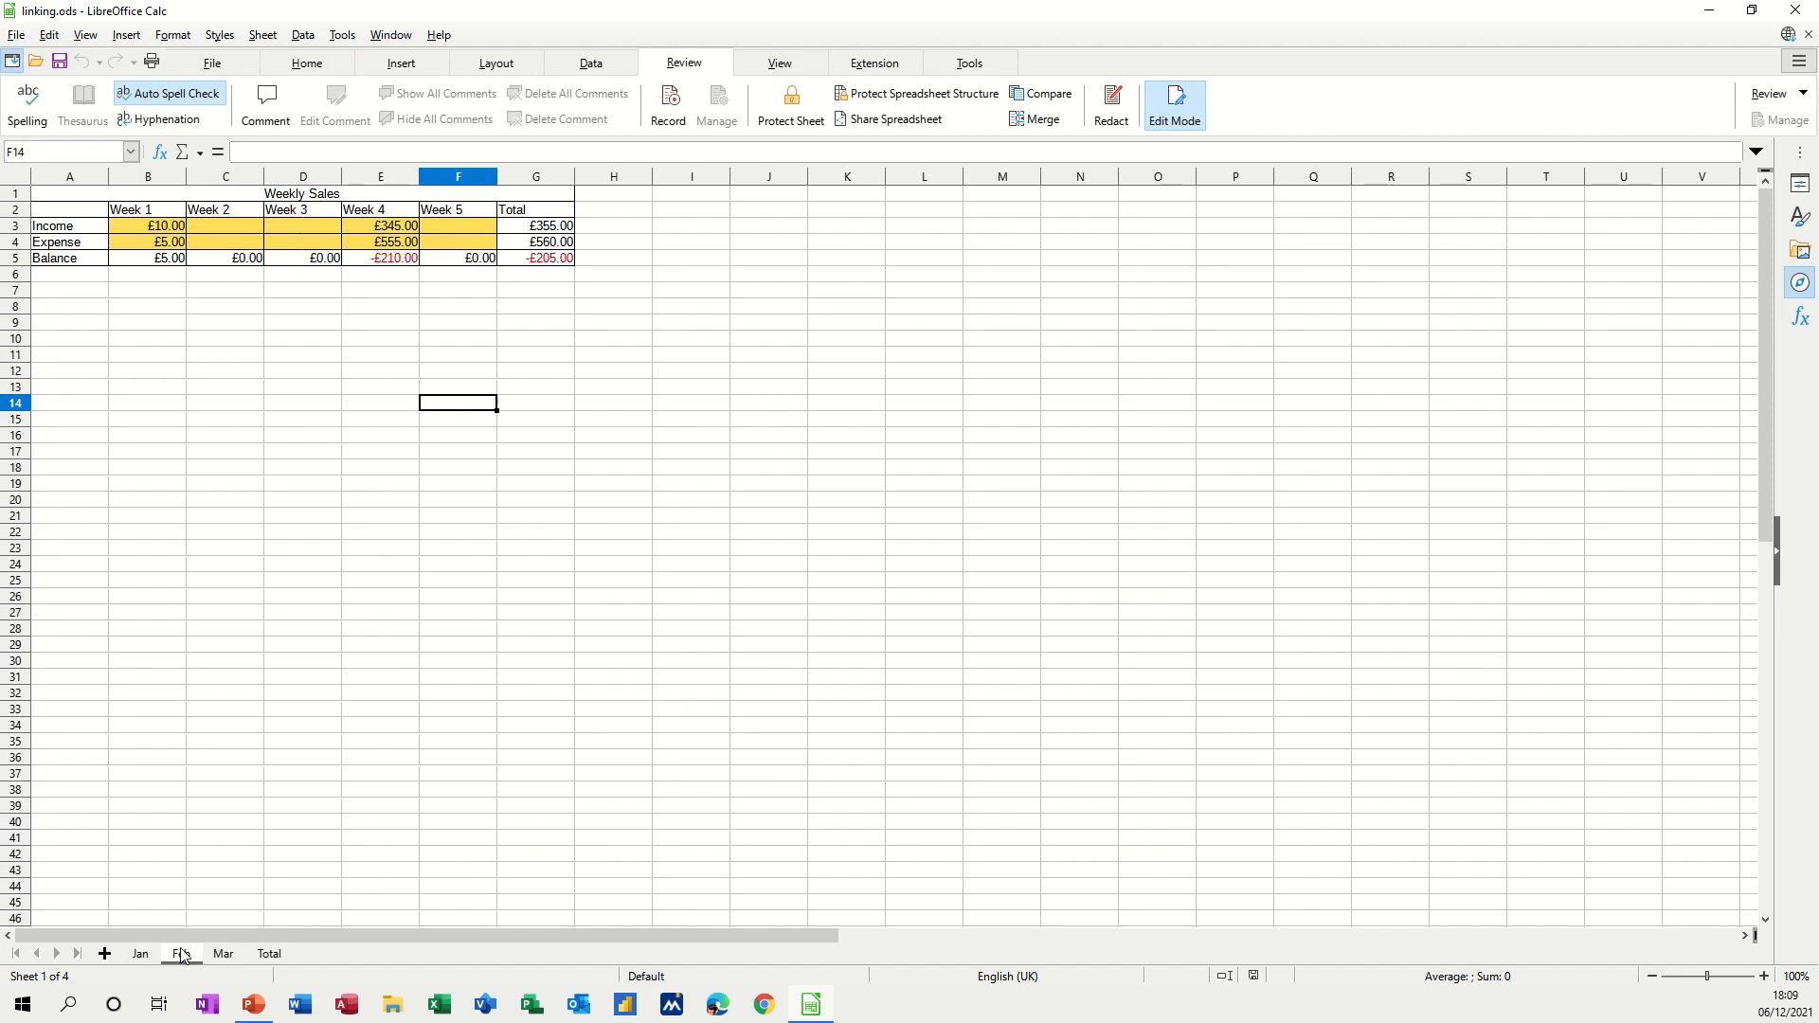
left_click(241, 959)
left_click(269, 955)
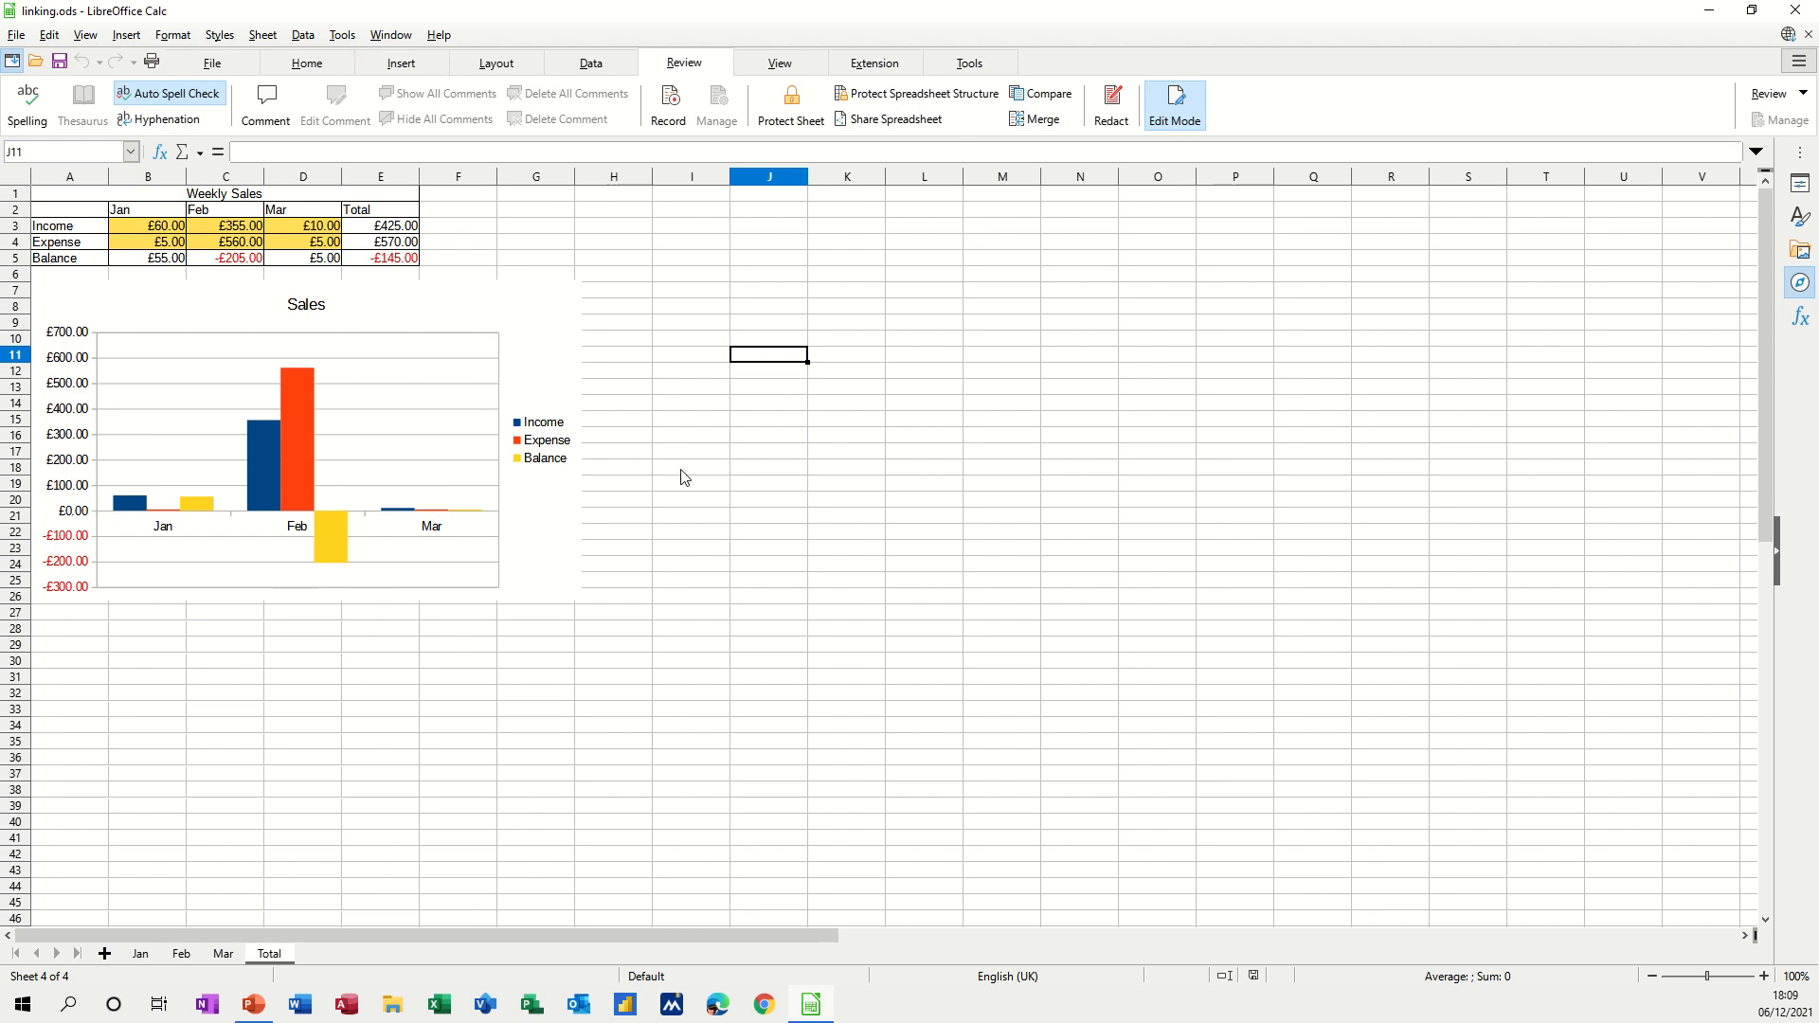
left_click(305, 224)
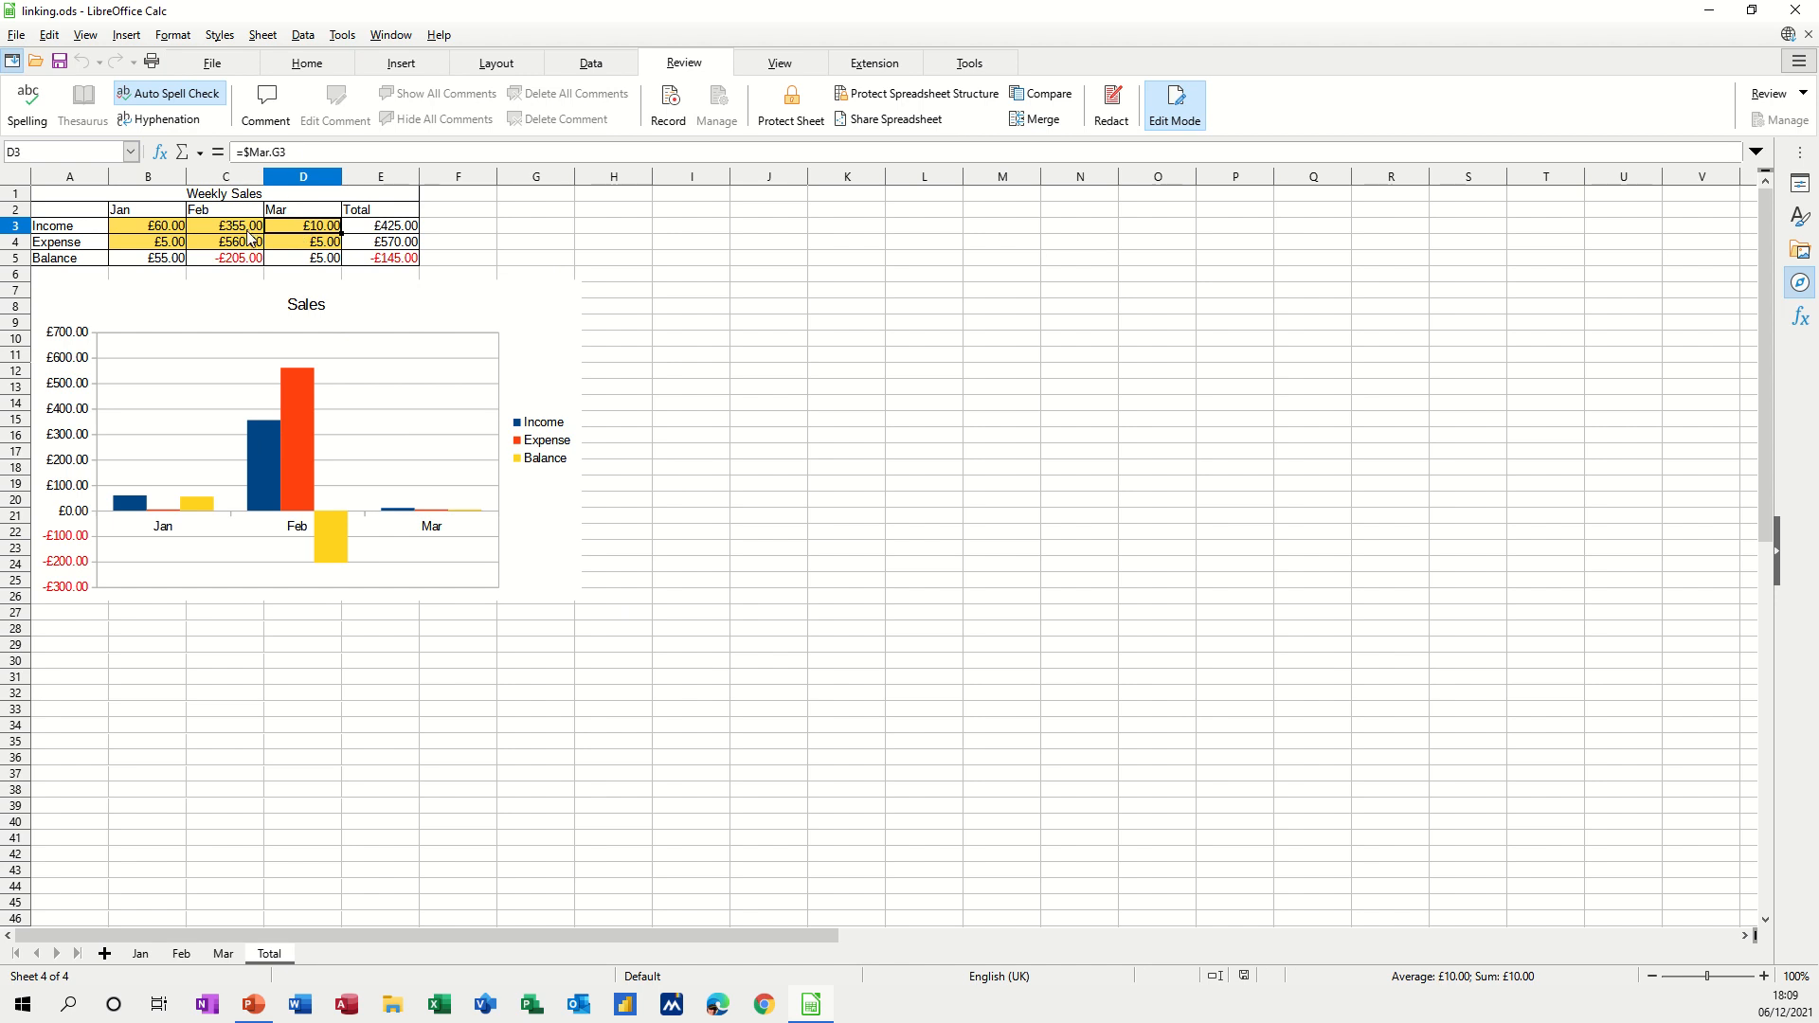
left_click(250, 237)
left_click(380, 256)
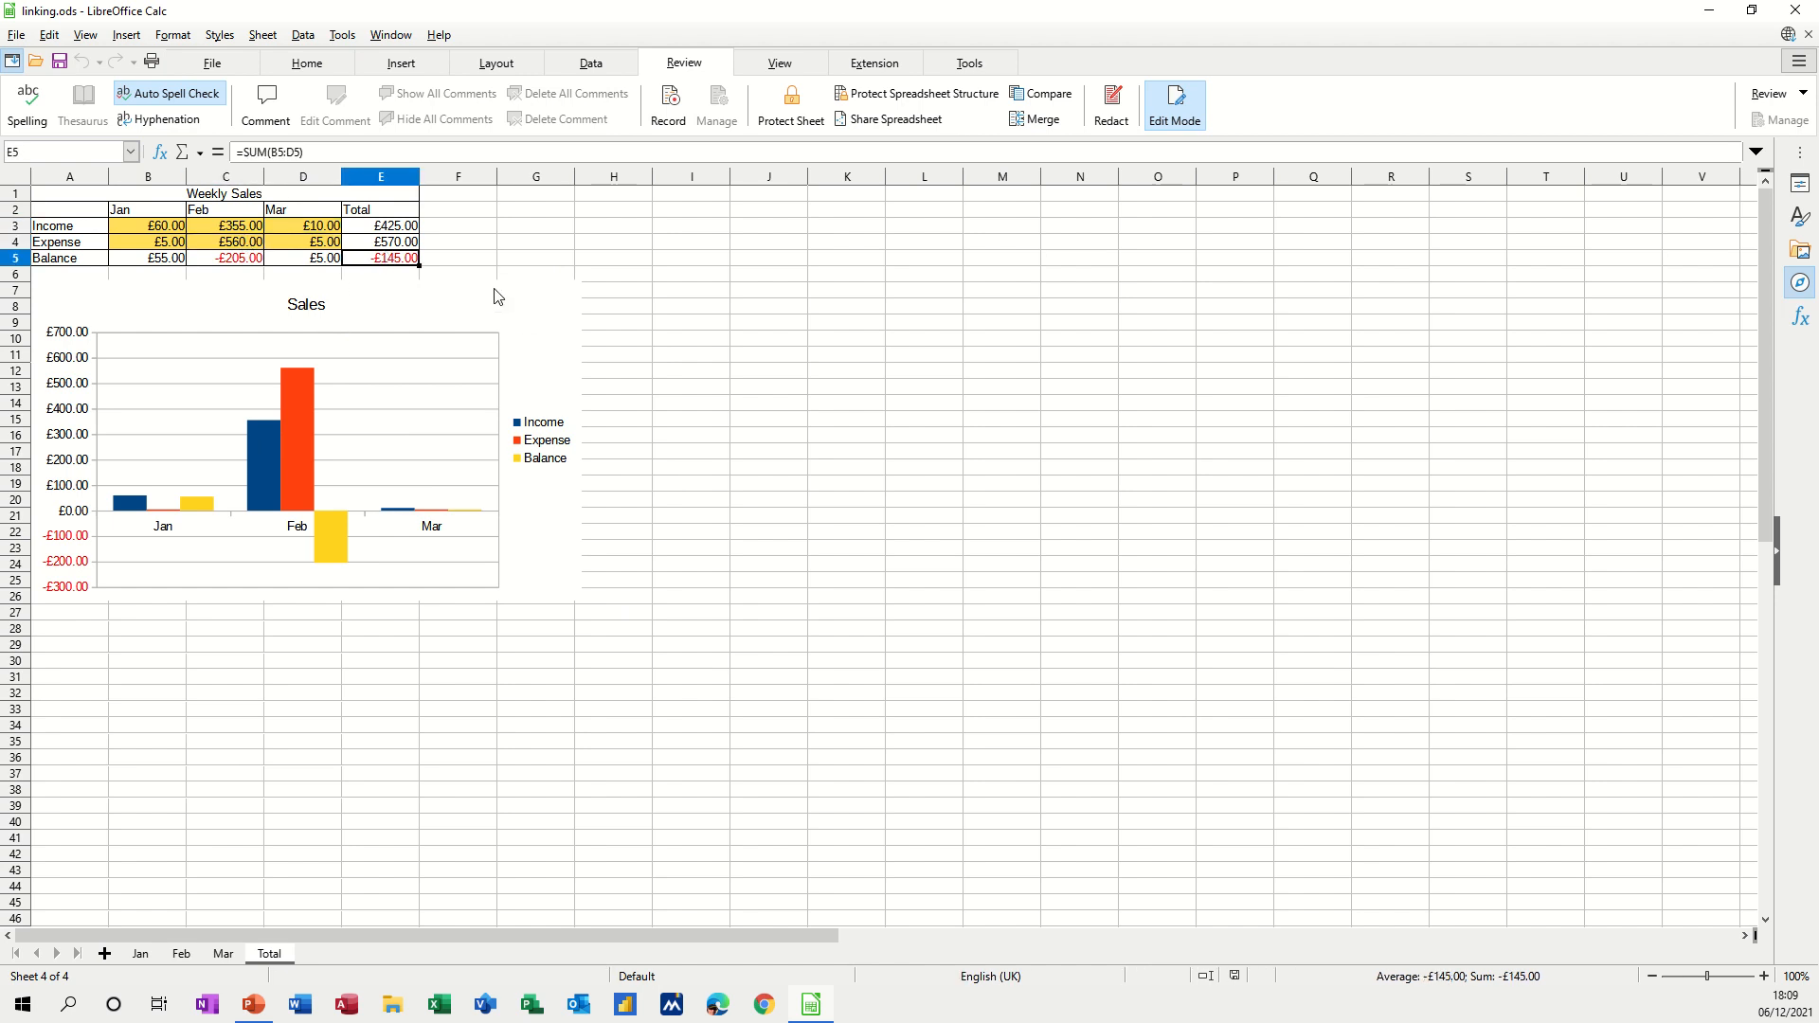
left_click(464, 237)
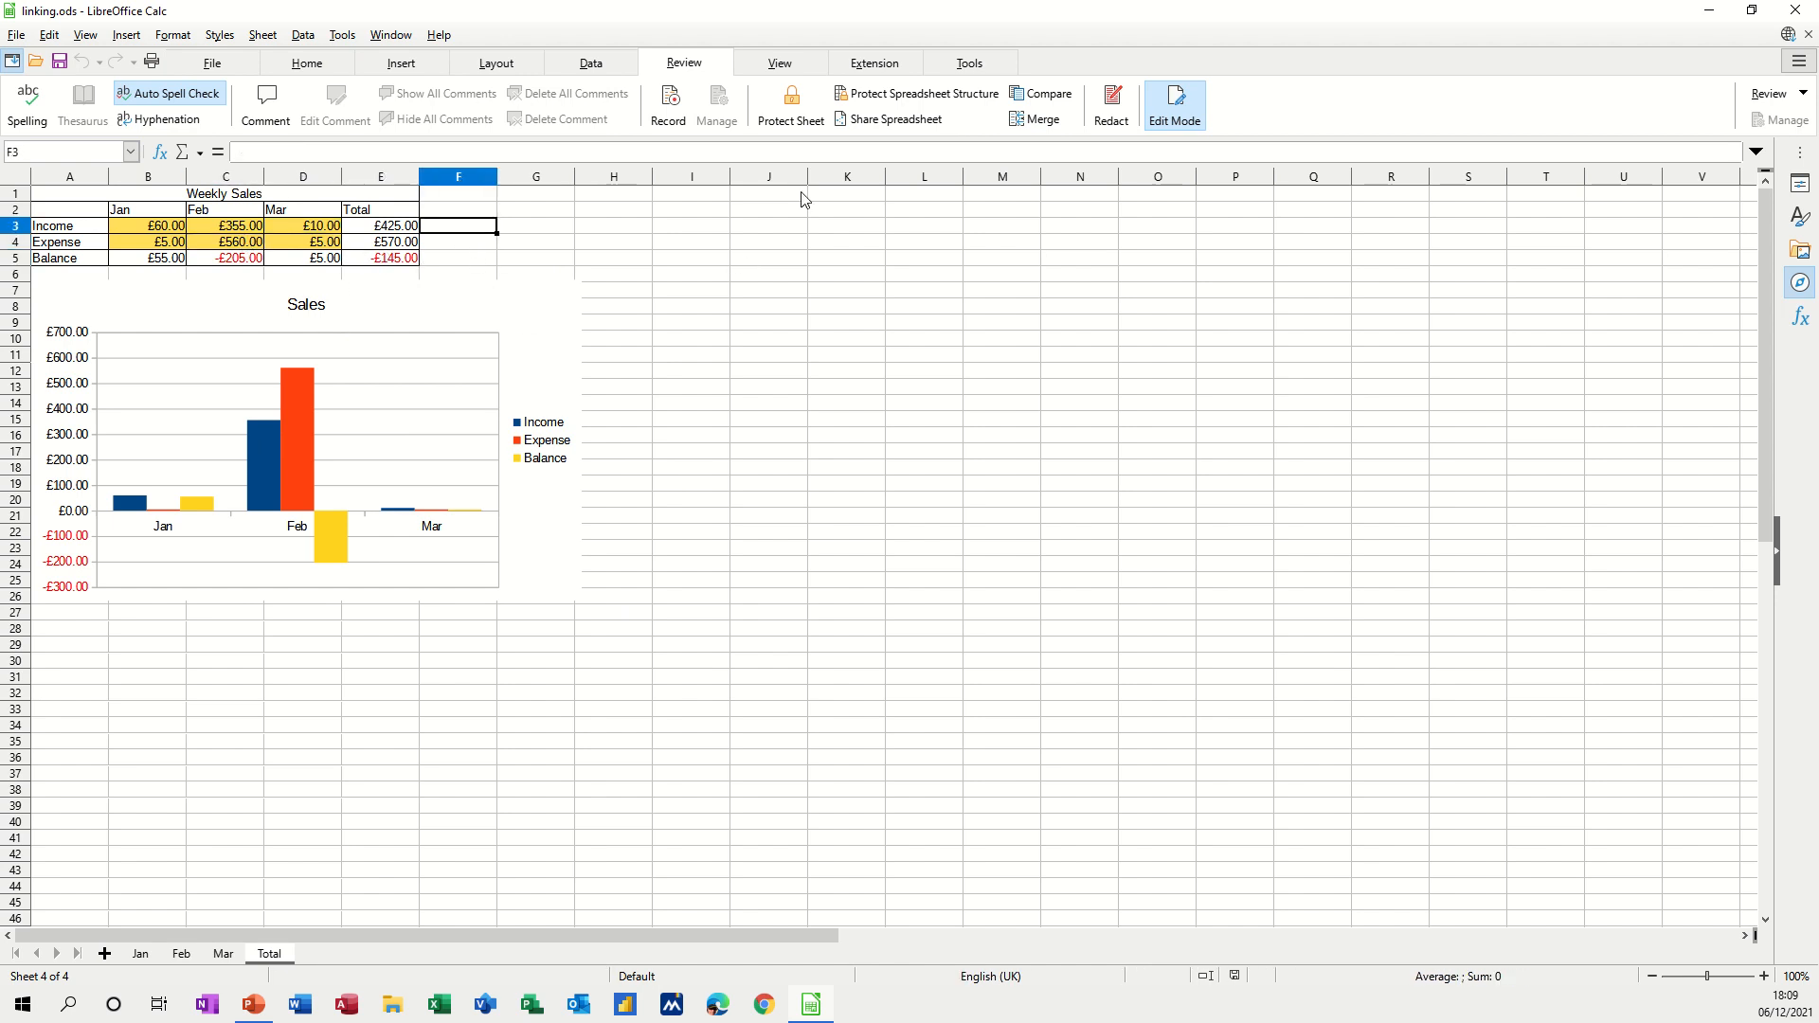
left_click(846, 387)
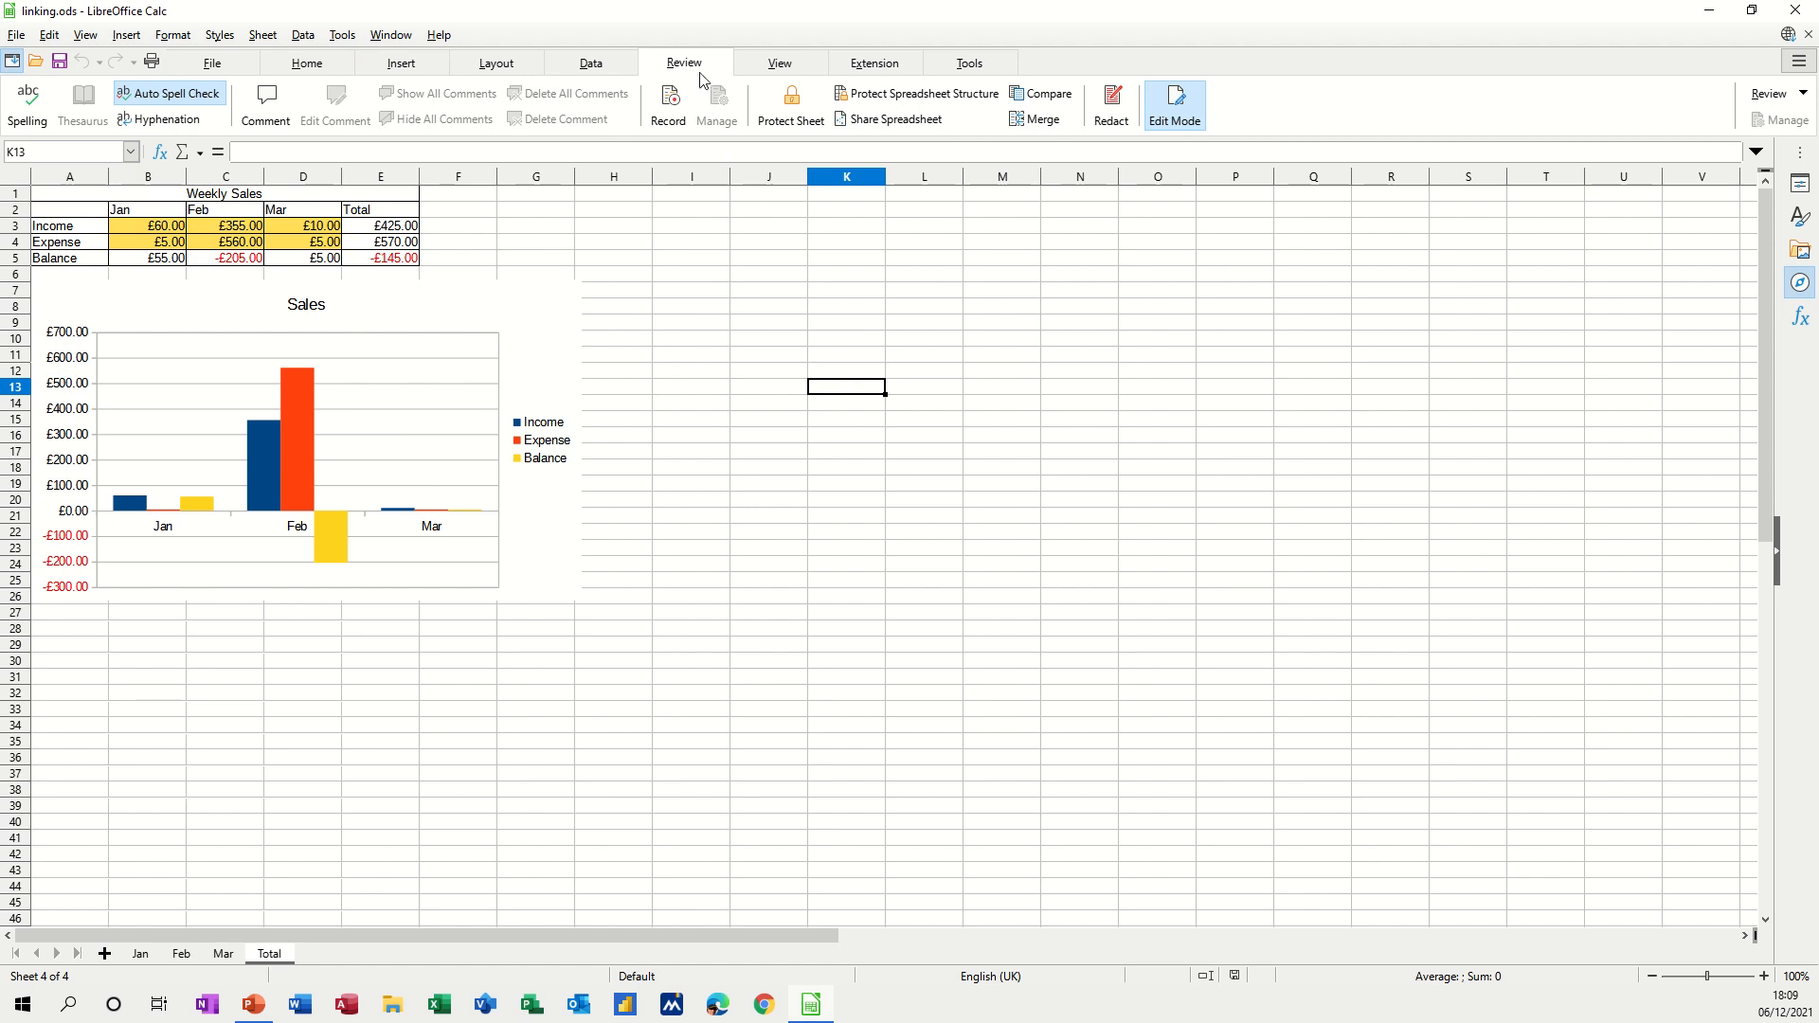
Protect the Total sheet with a password, entered and confirmed in Protect Sheet.
left_click(787, 106)
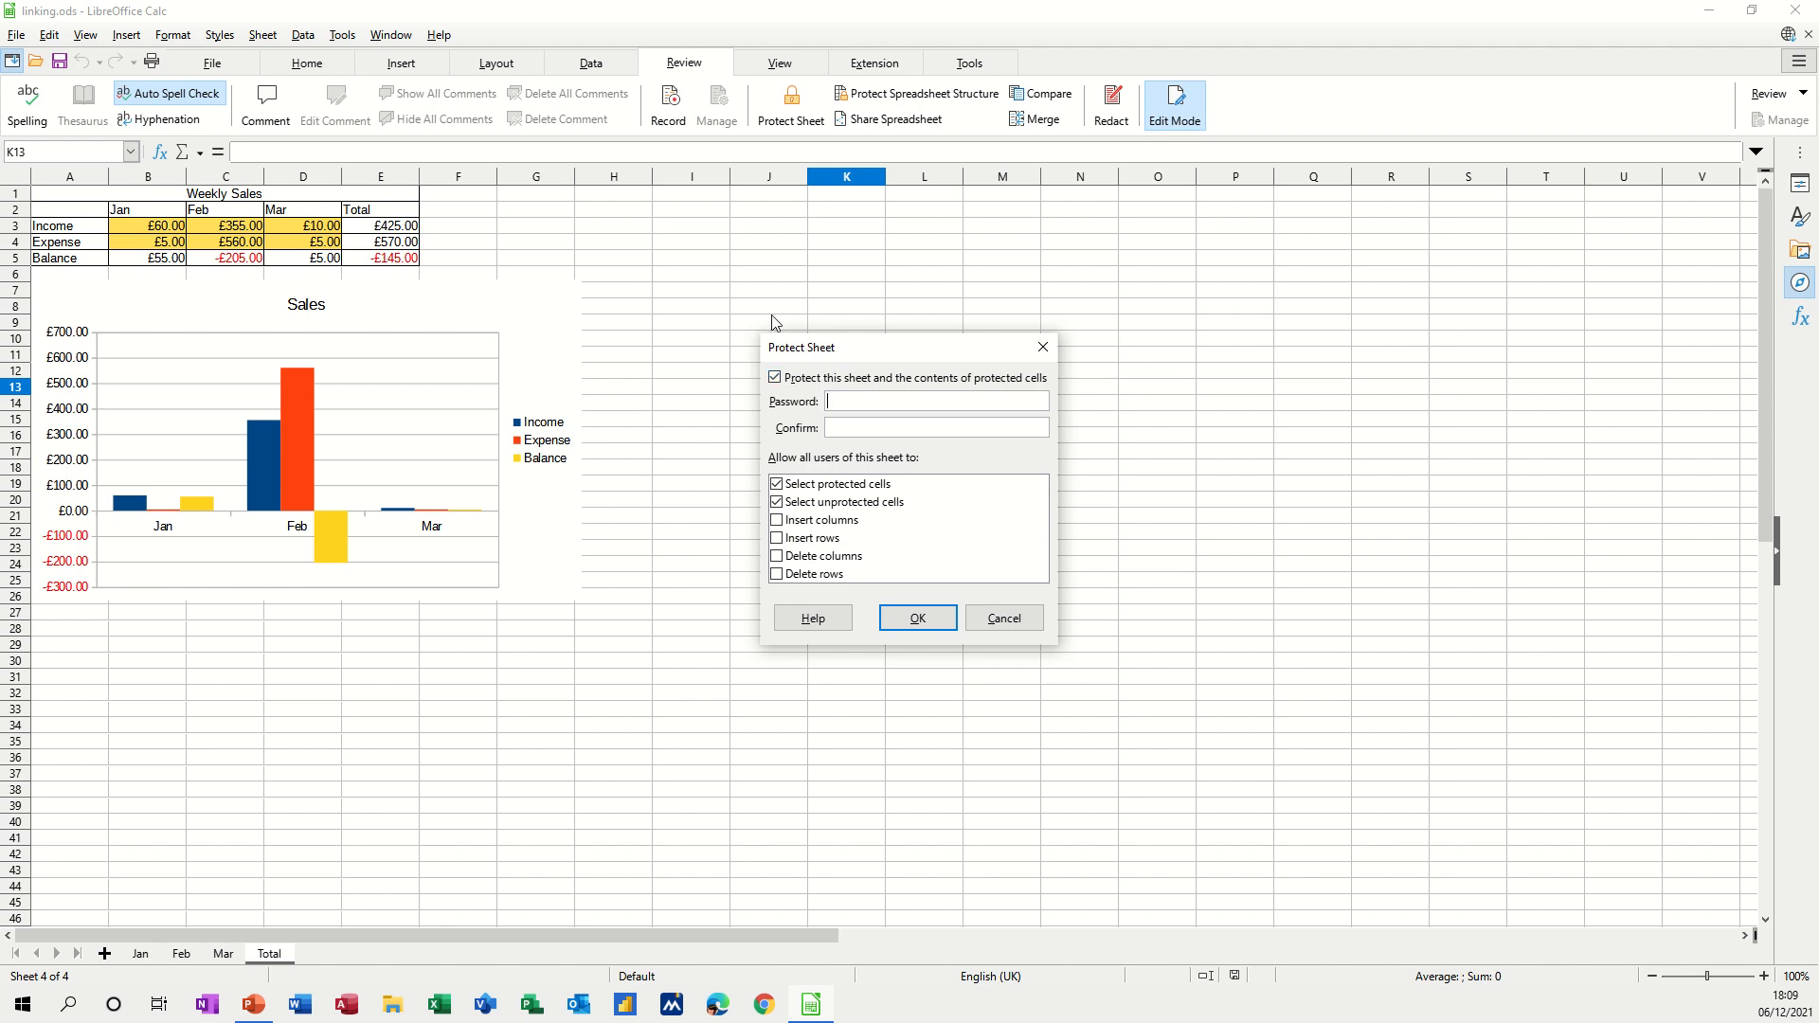
type("1234")
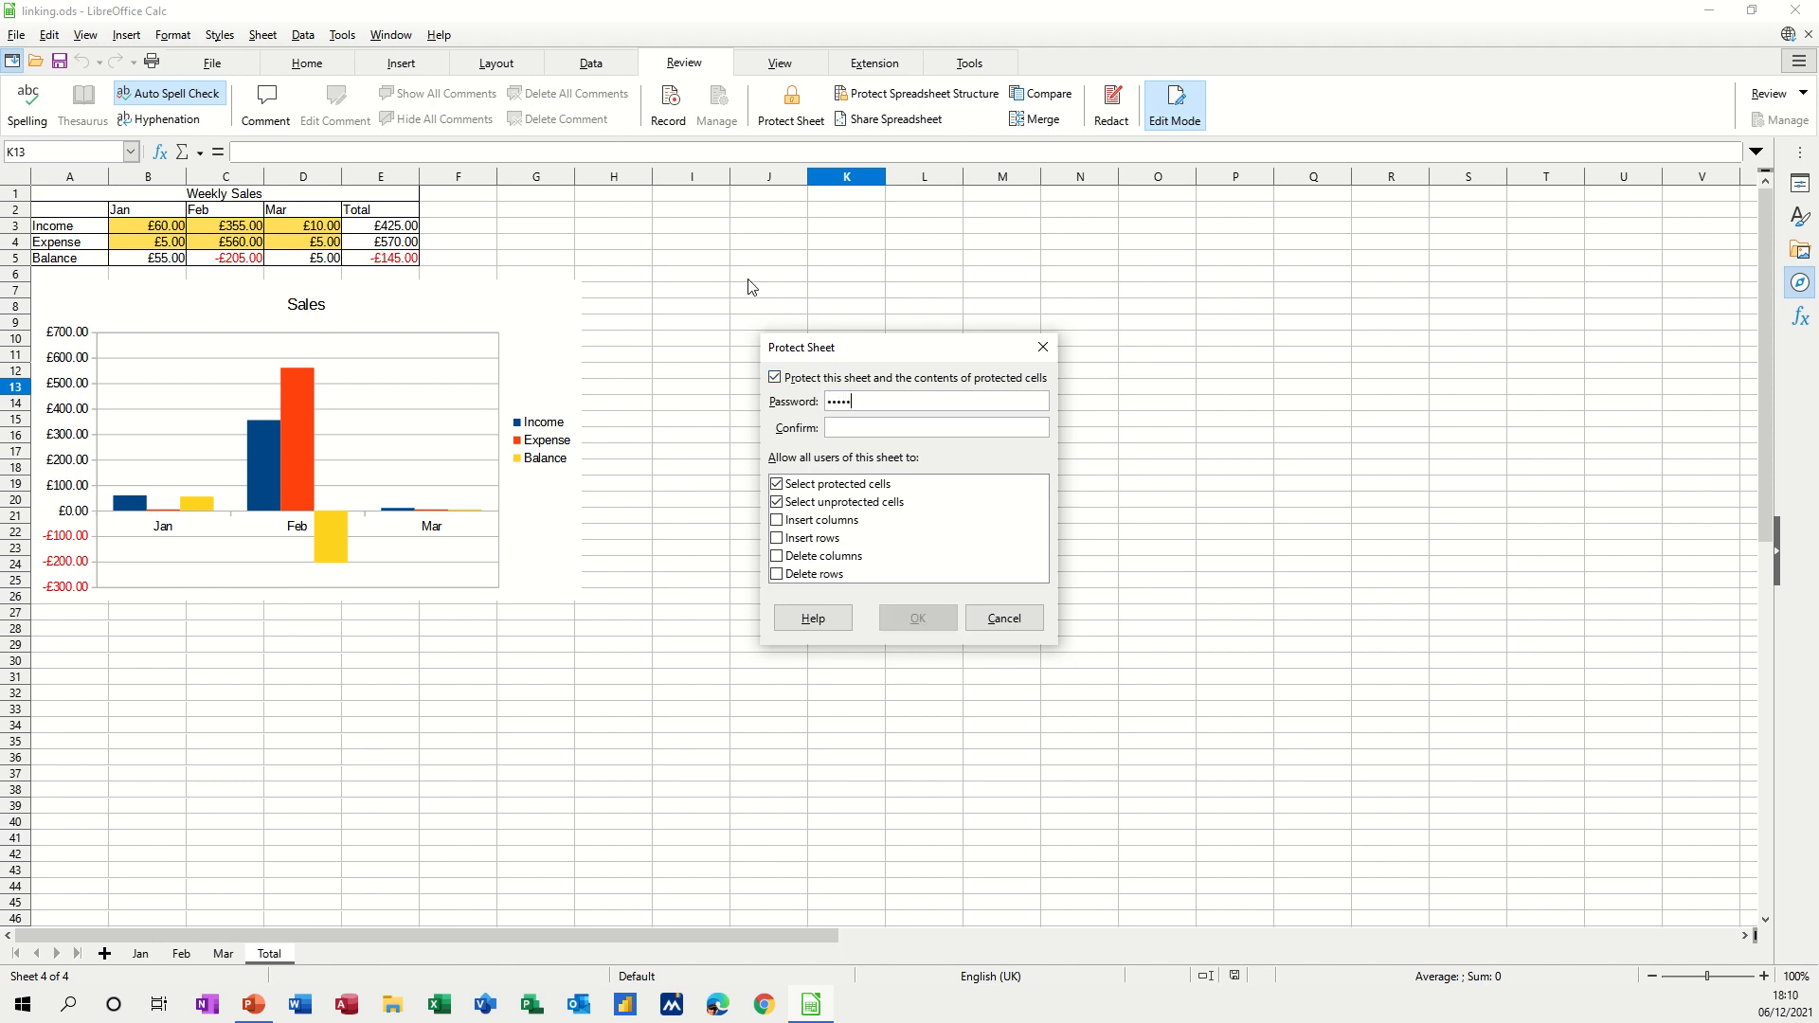
type("12345")
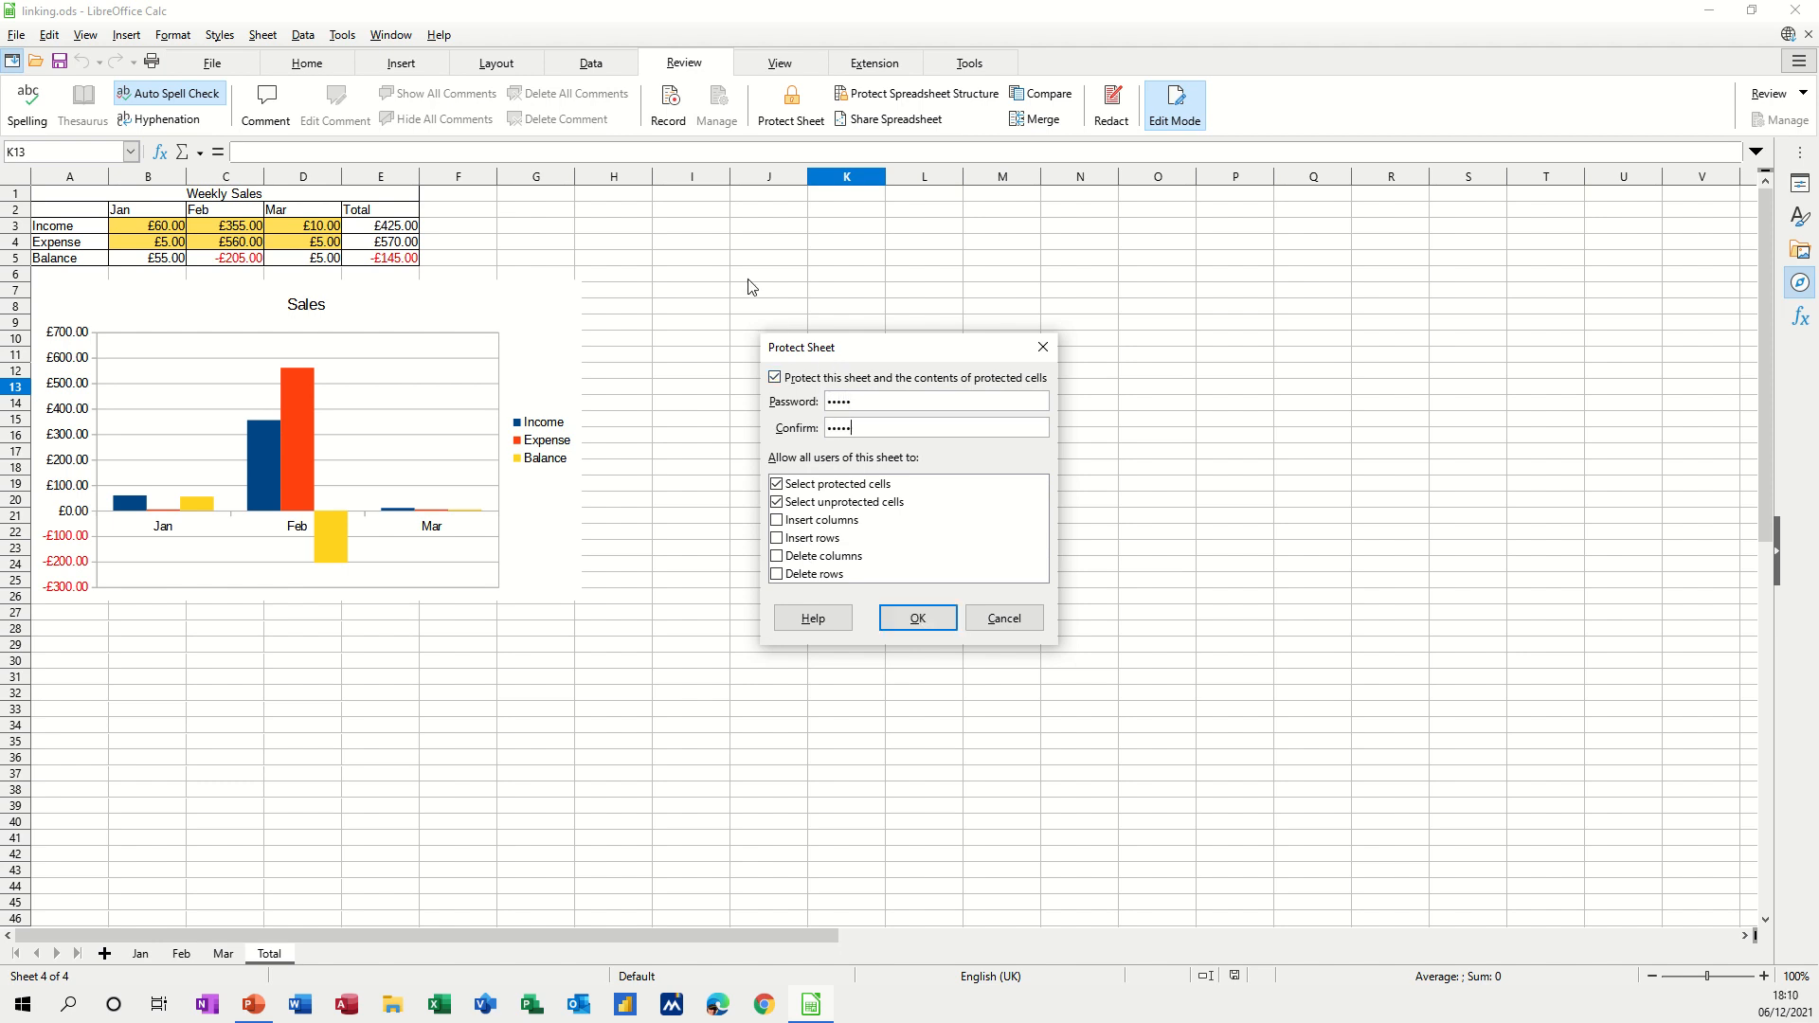
left_click(928, 629)
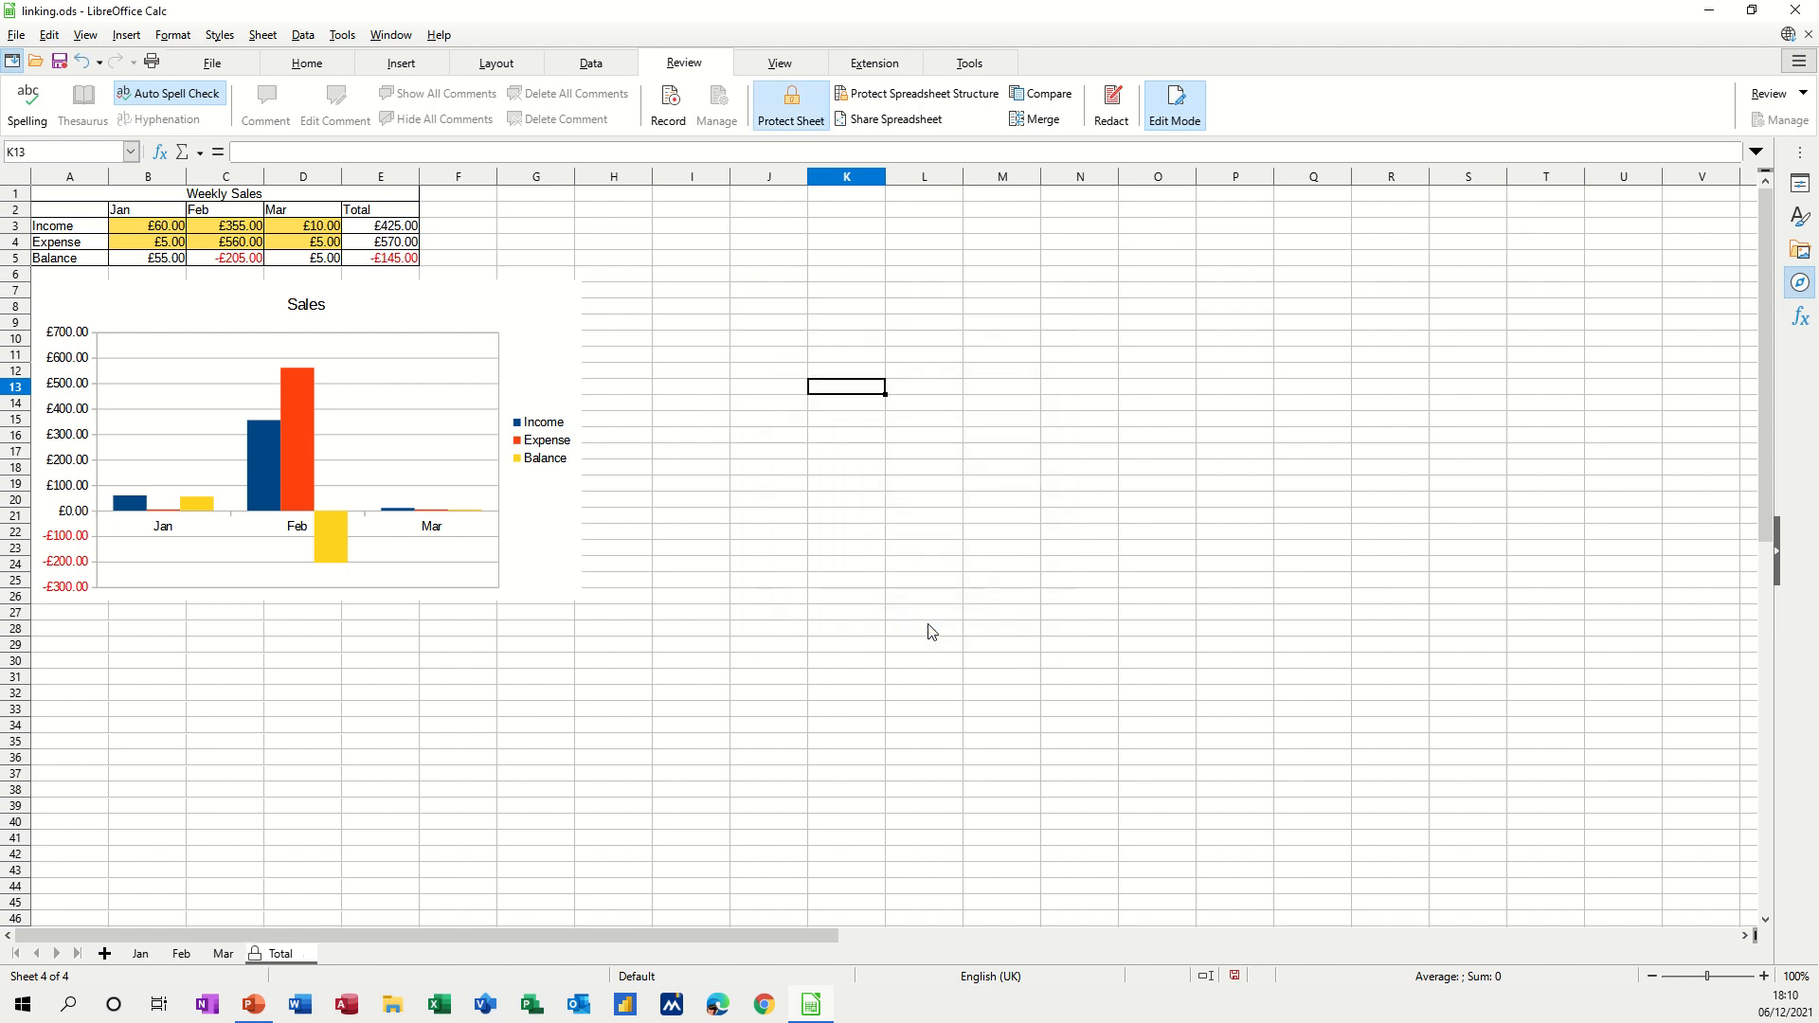
double_click(825, 385)
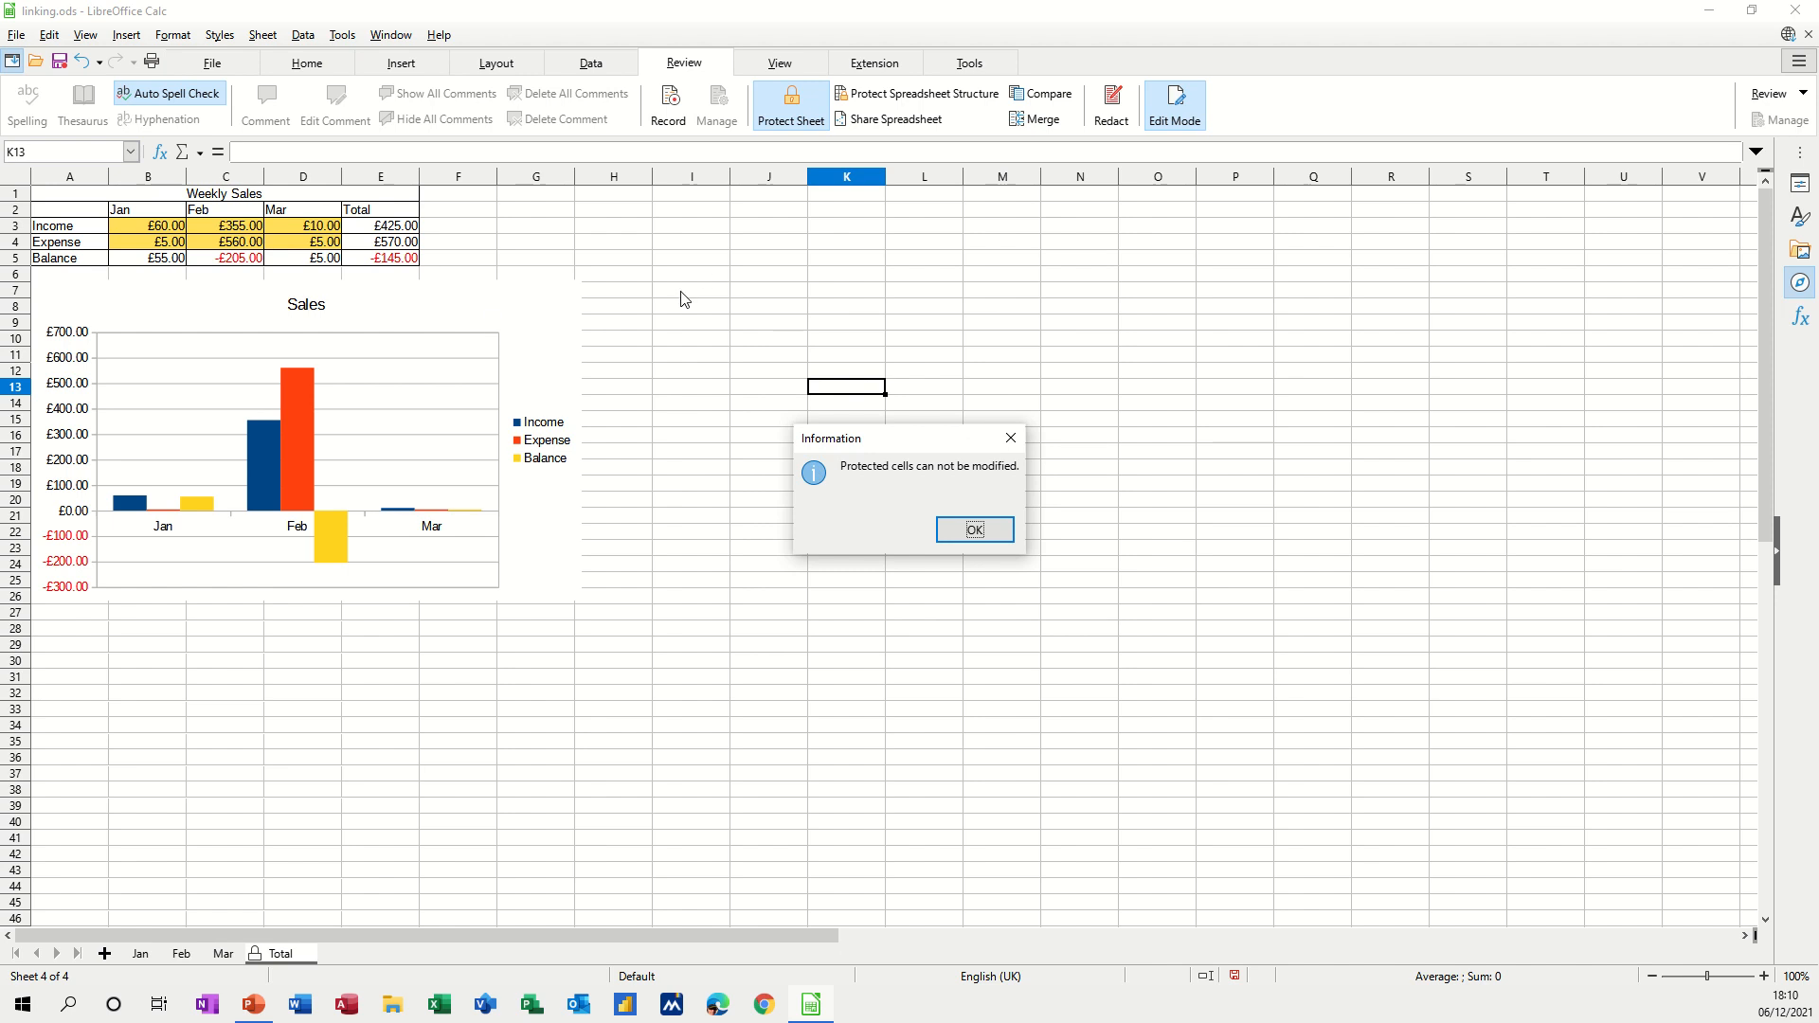
left_click(974, 529)
left_click(289, 197)
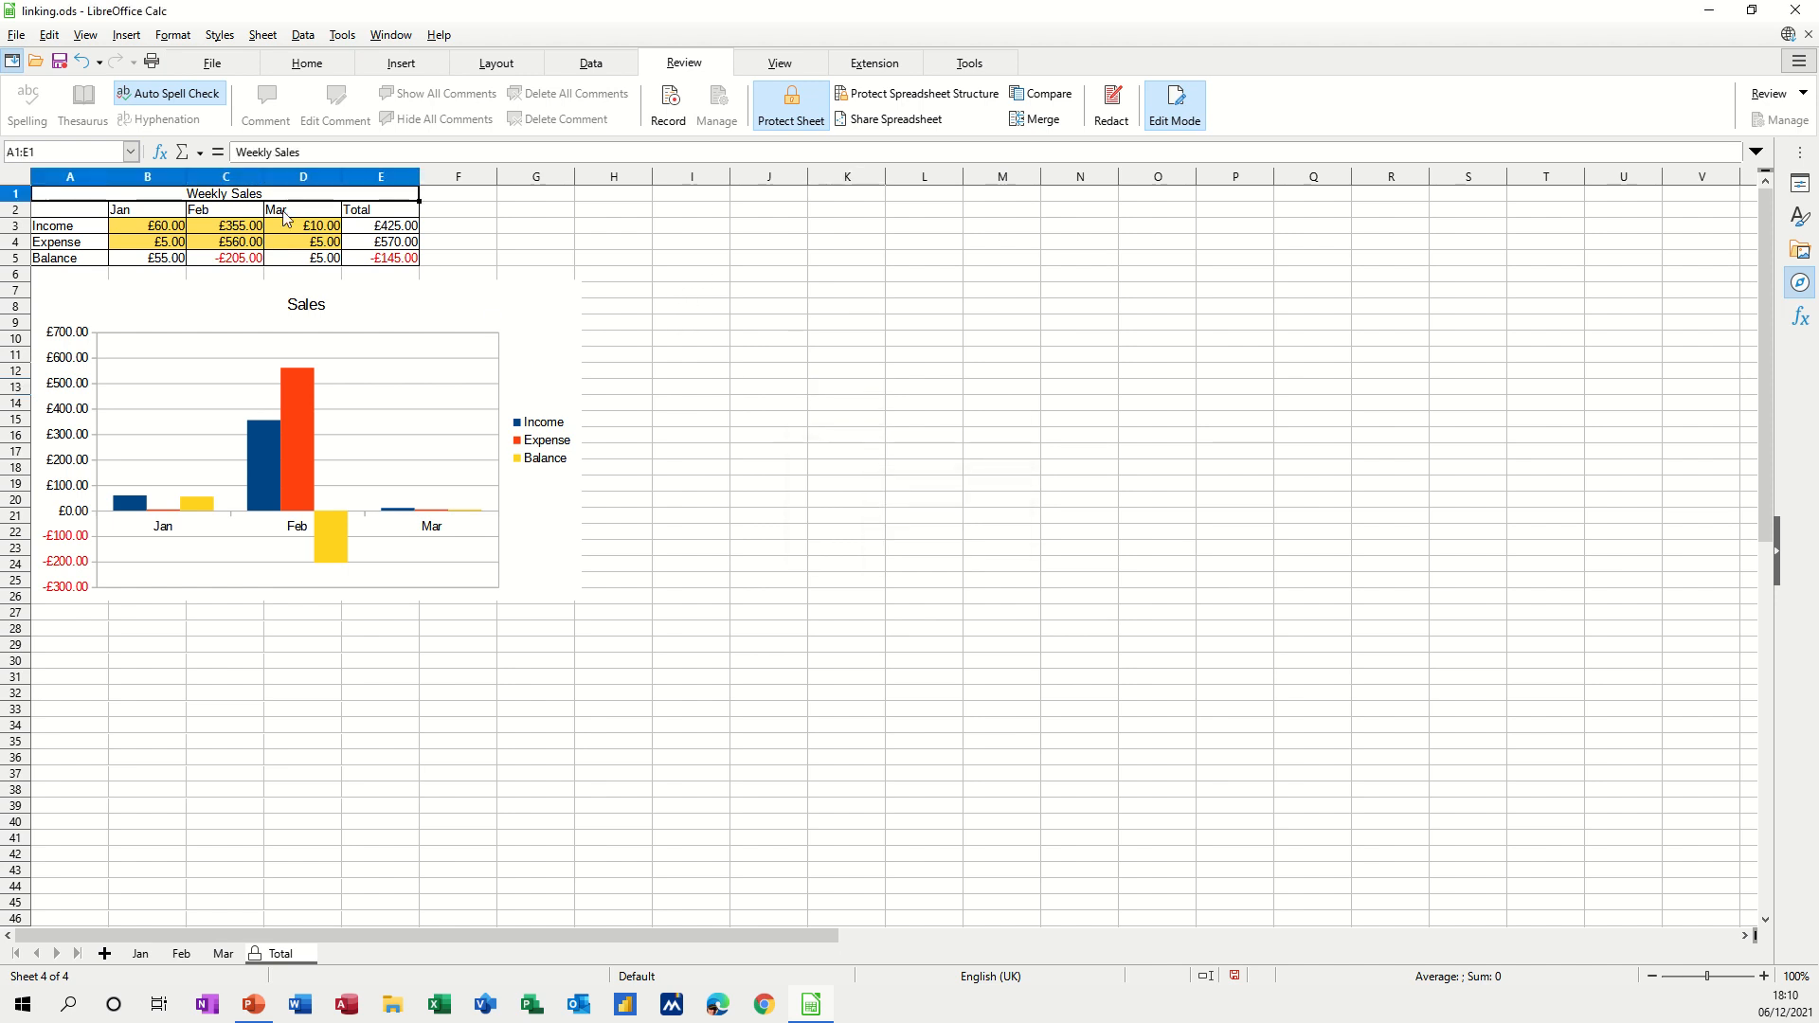
left_click(282, 231)
double_click(280, 233)
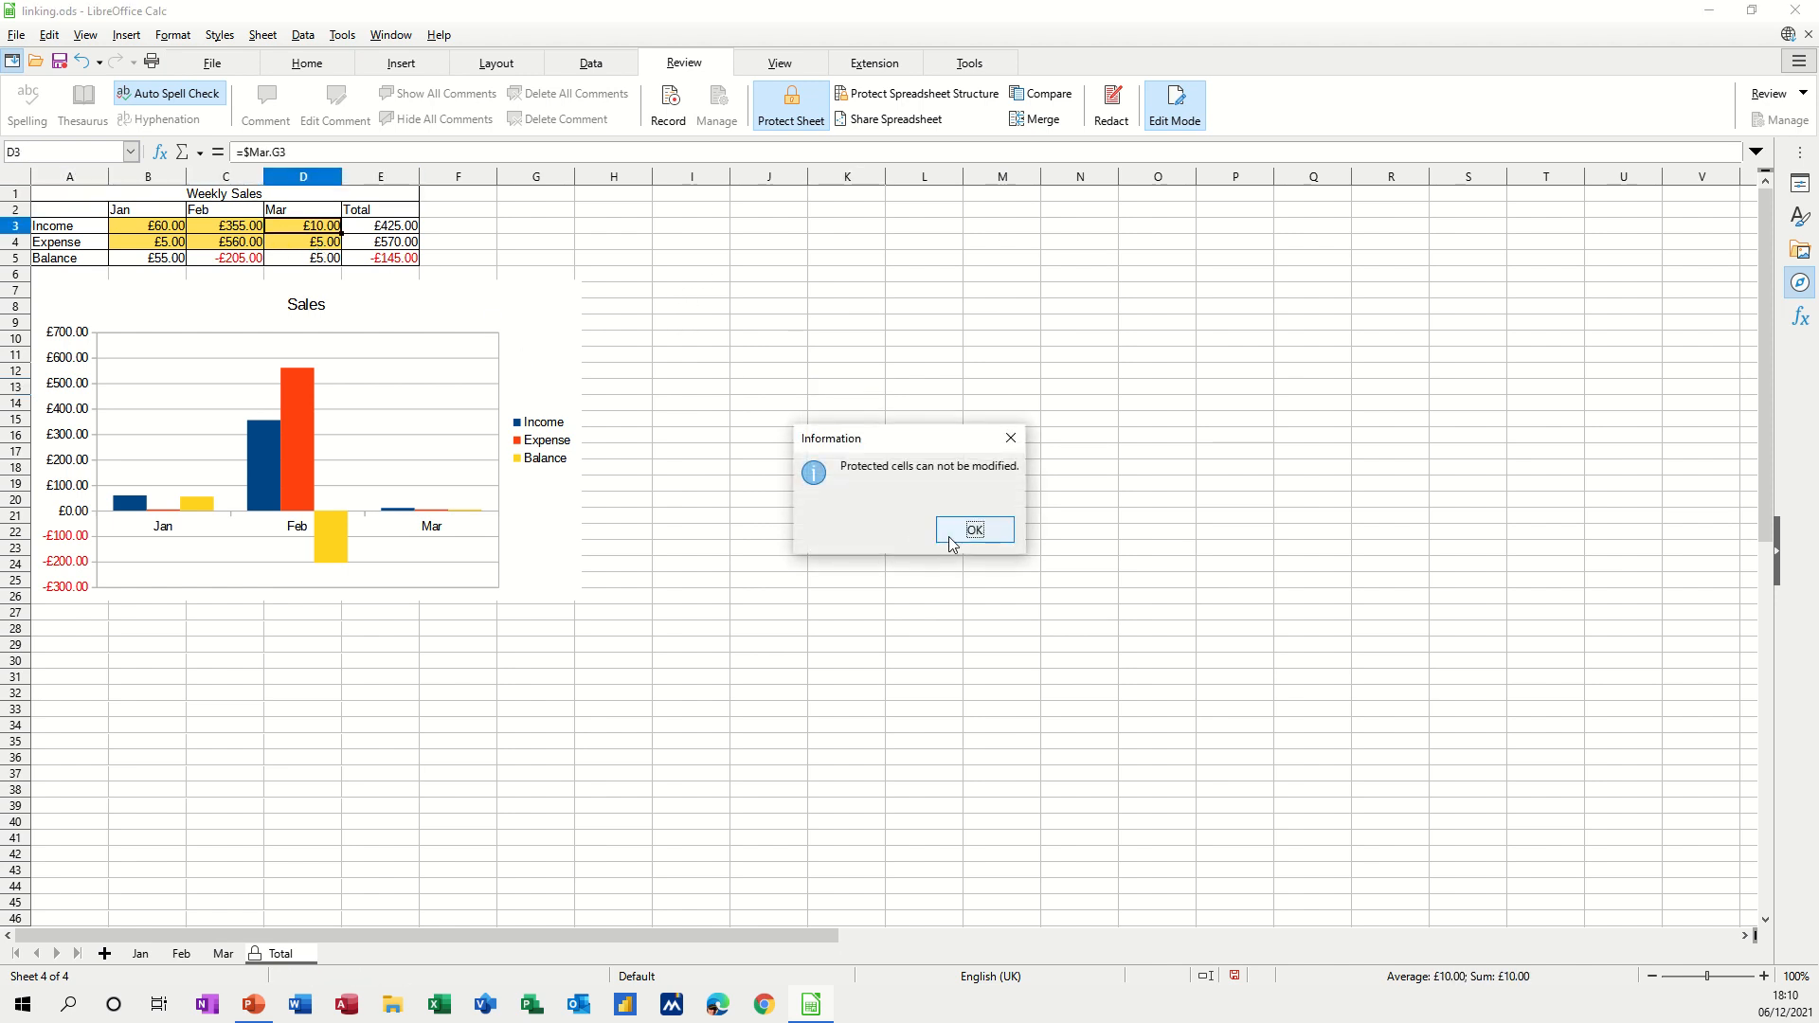
left_click(974, 529)
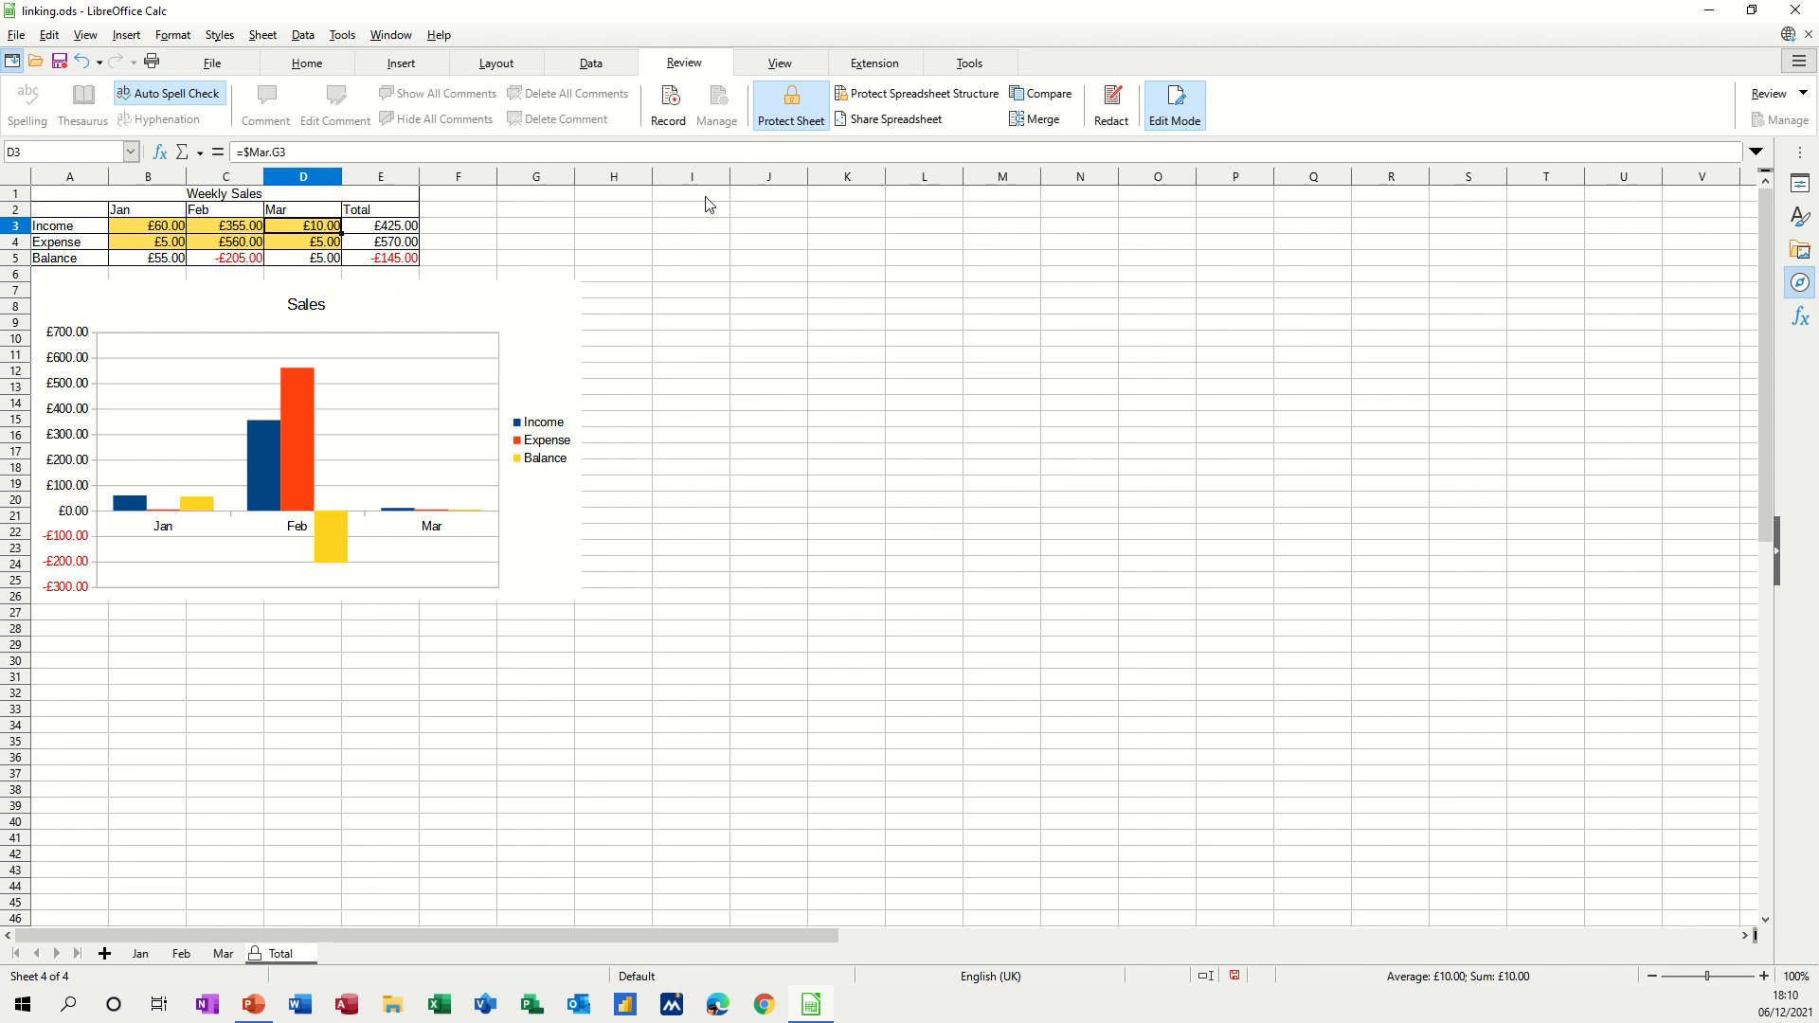
left_click(779, 105)
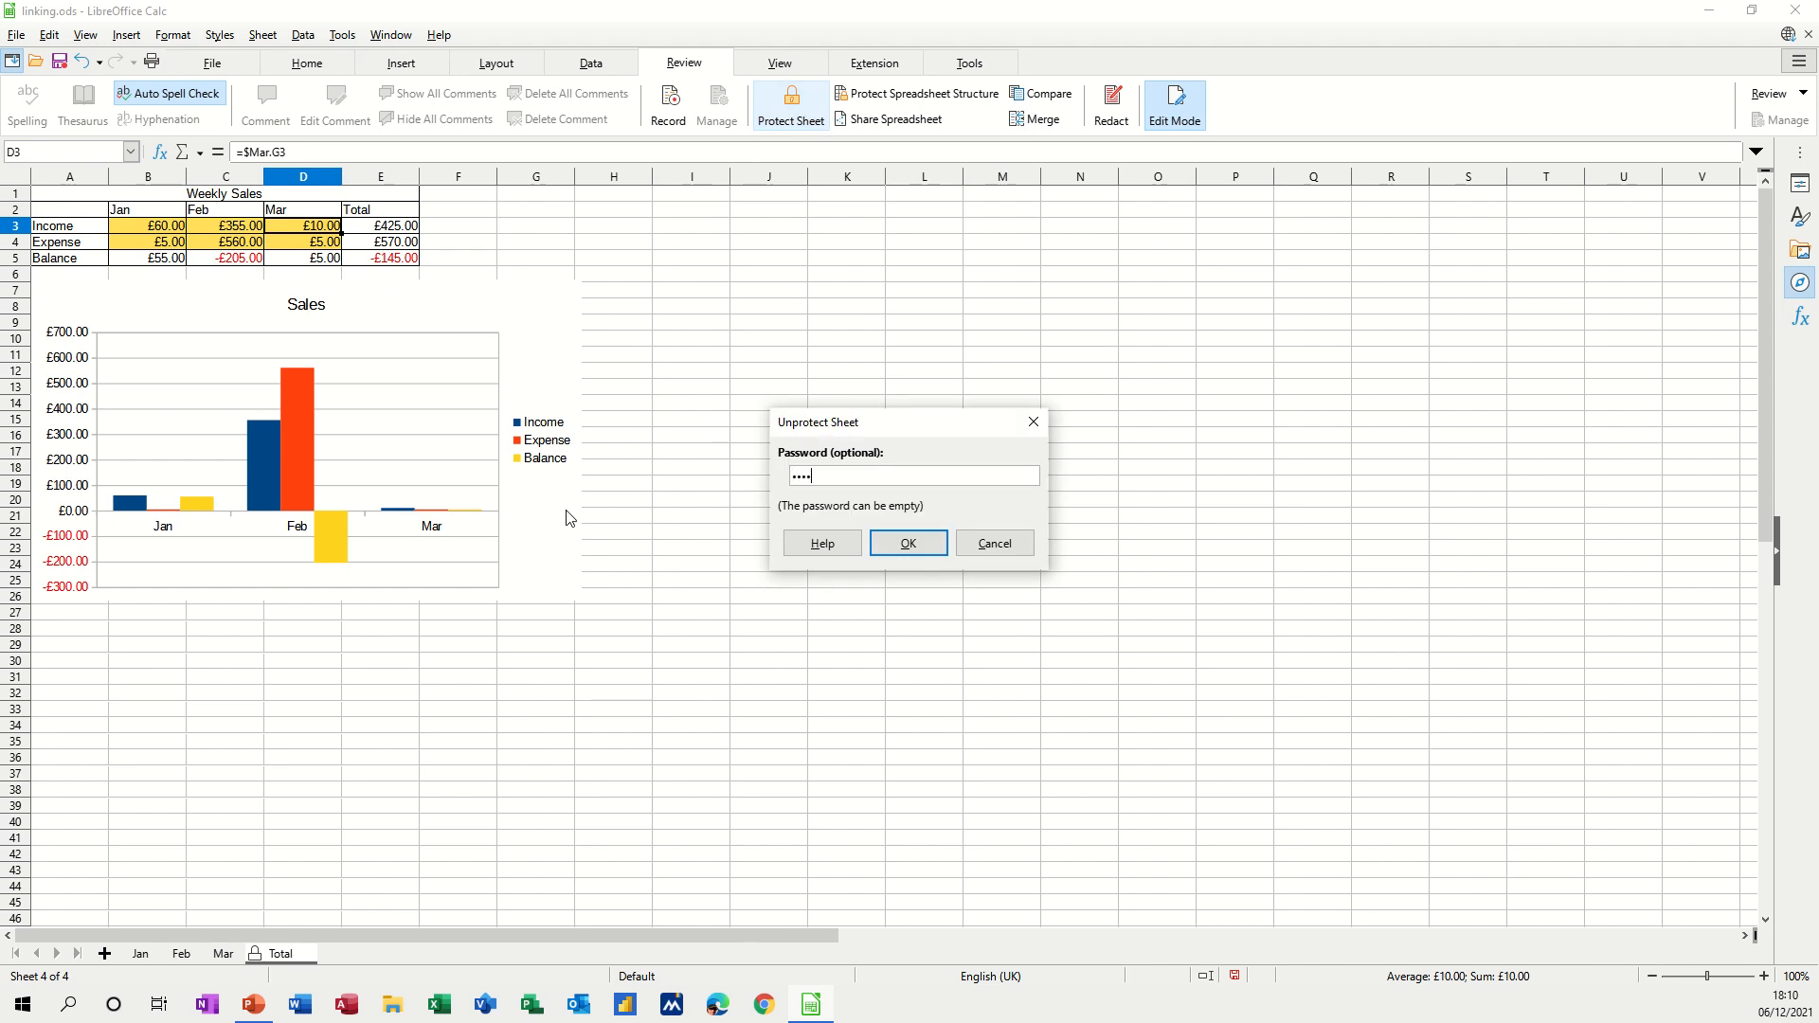
Unprotect the Total sheet, retrying after the first password is rejected.
key("Return")
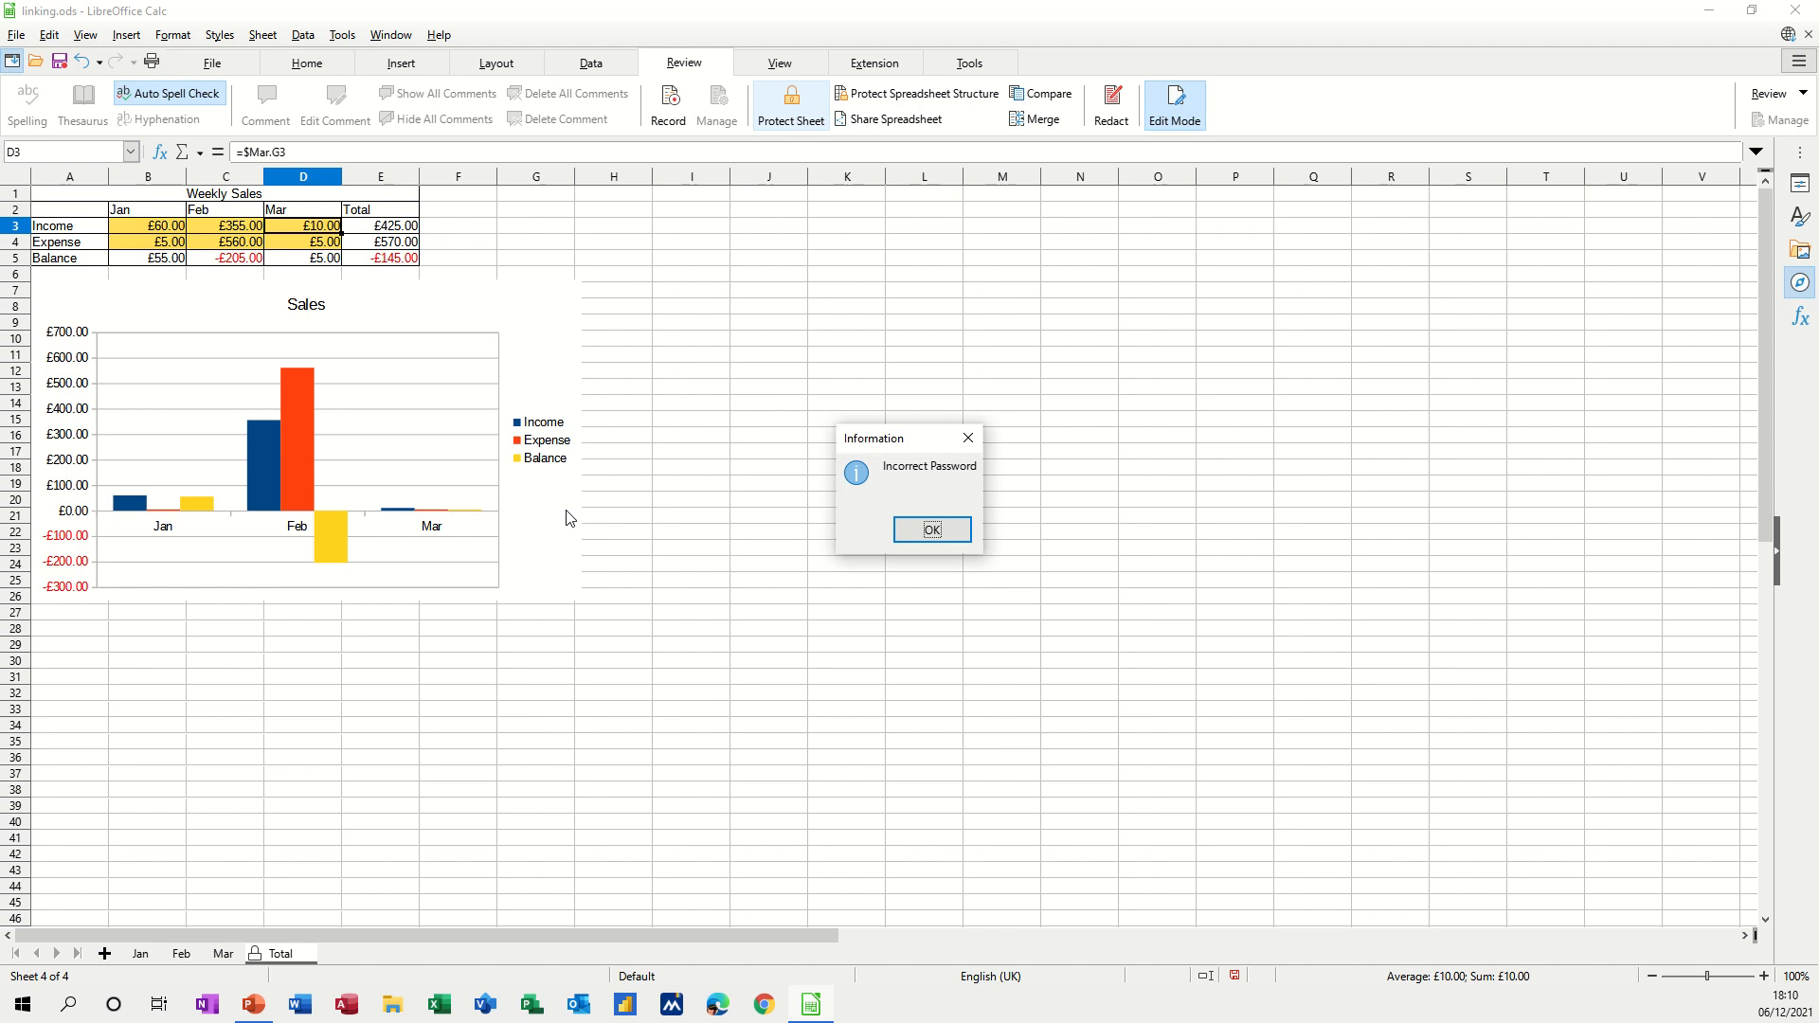
key("Return")
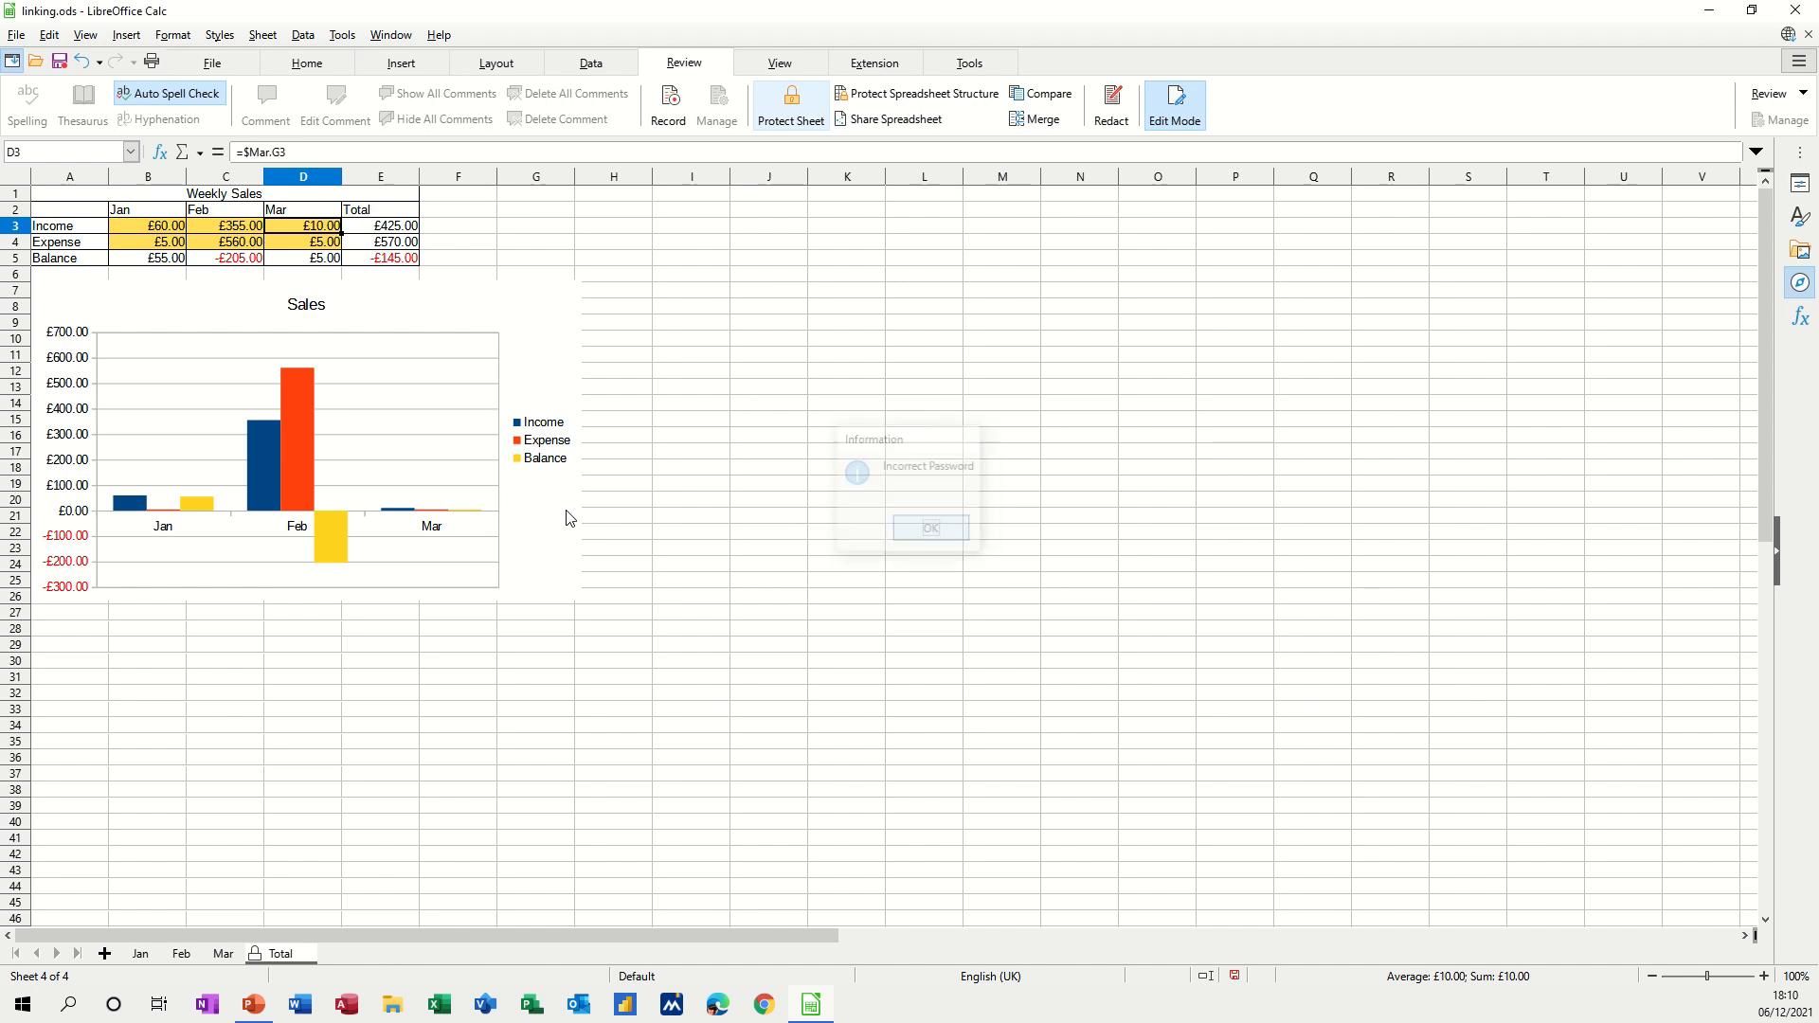
left_click(791, 104)
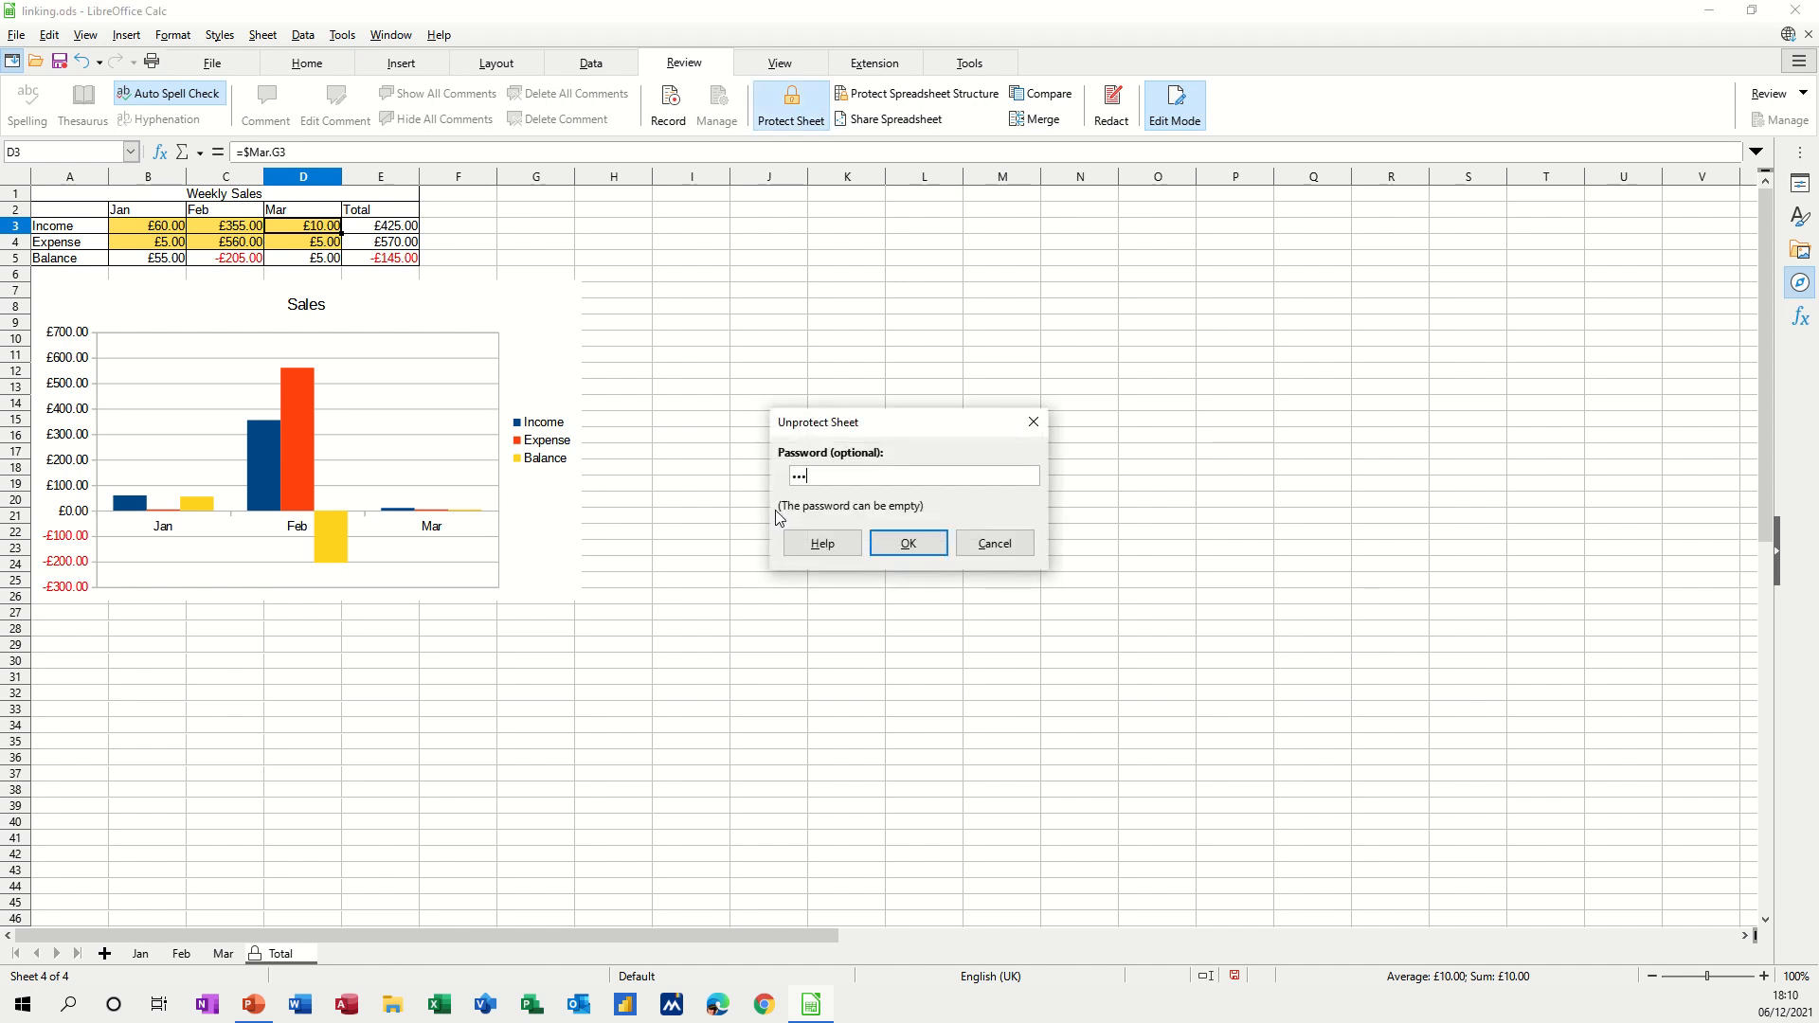
key("Return")
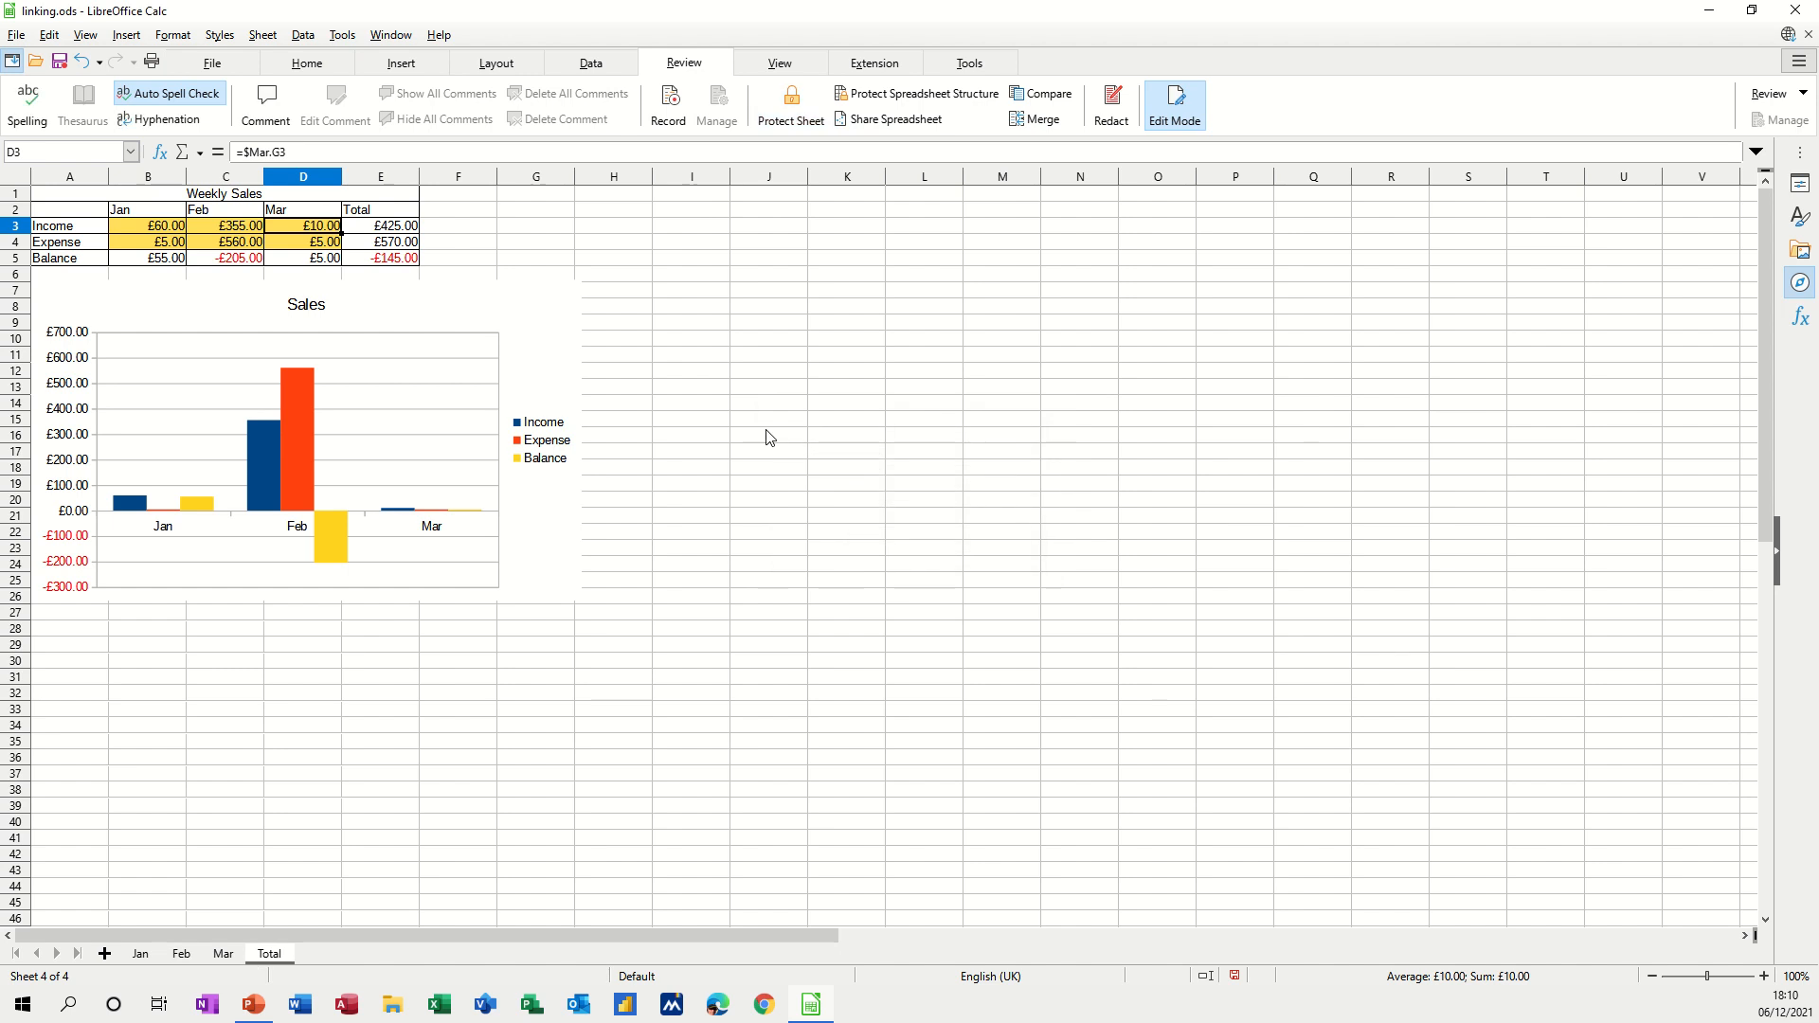
Type 'kk' into J10 to confirm the Total sheet accepts edits again.
left_click(787, 341)
type("kk")
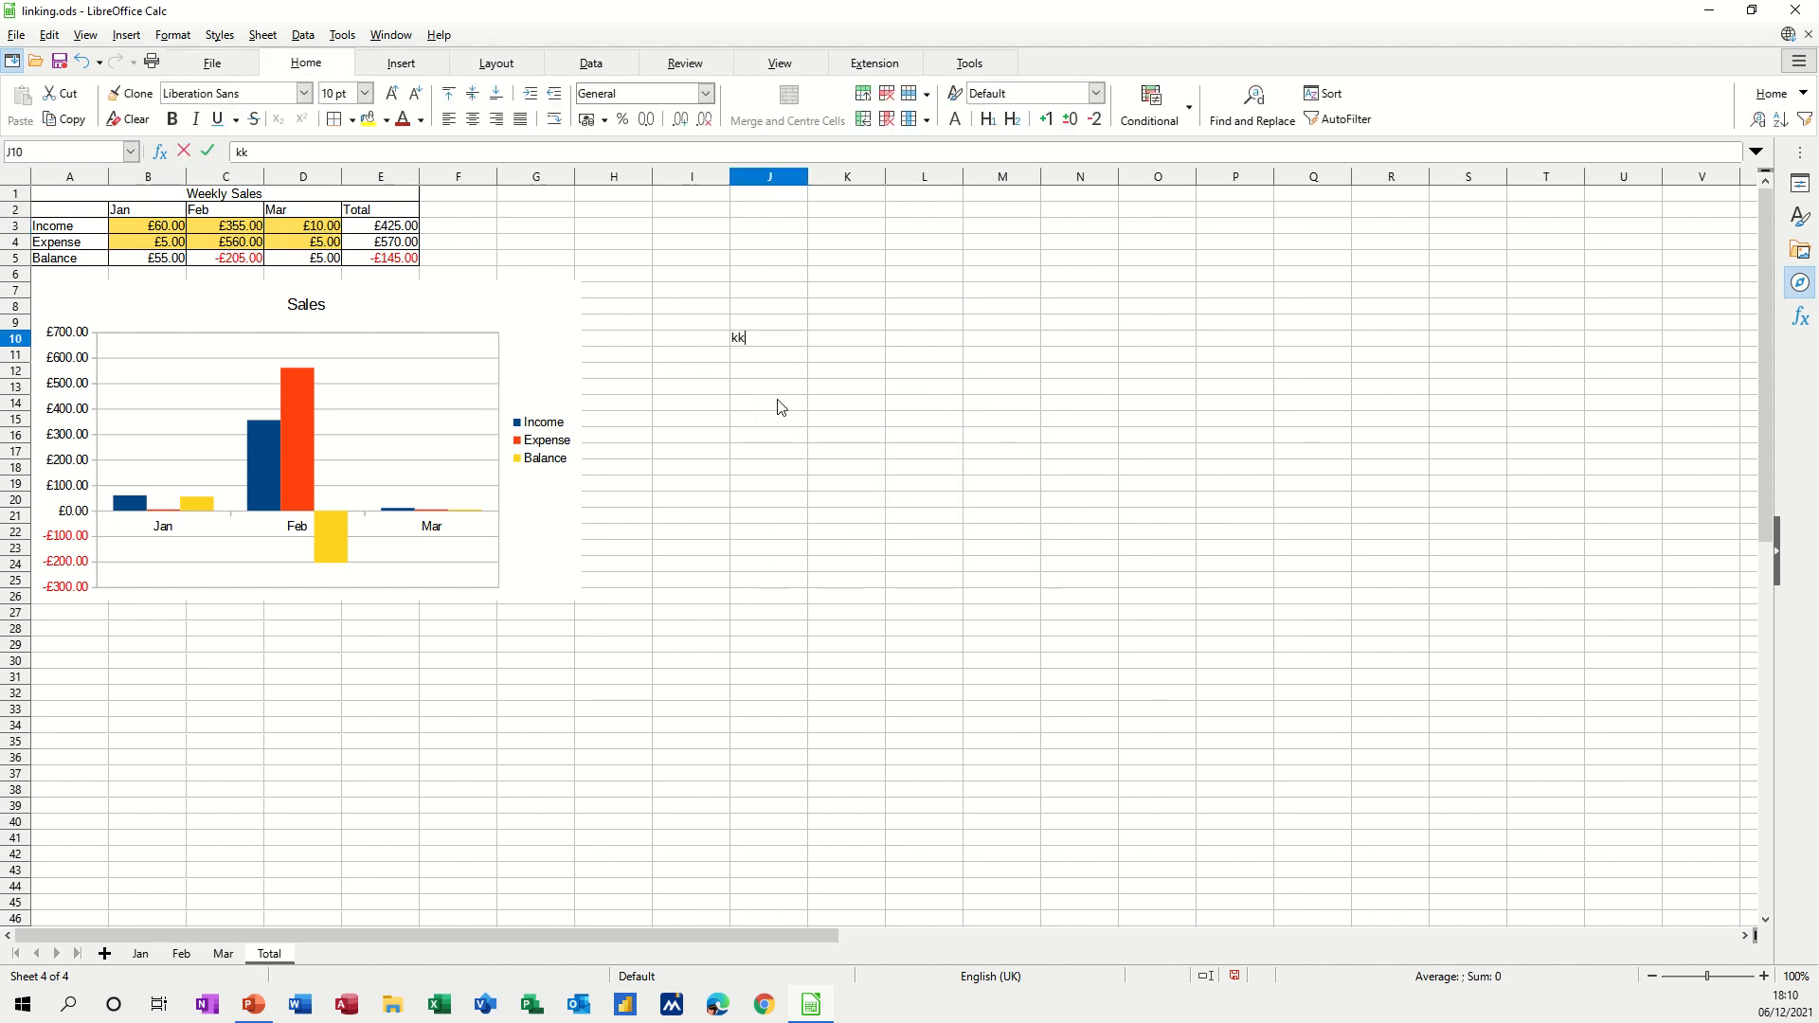
left_click(778, 406)
left_click(747, 343)
left_click(810, 471)
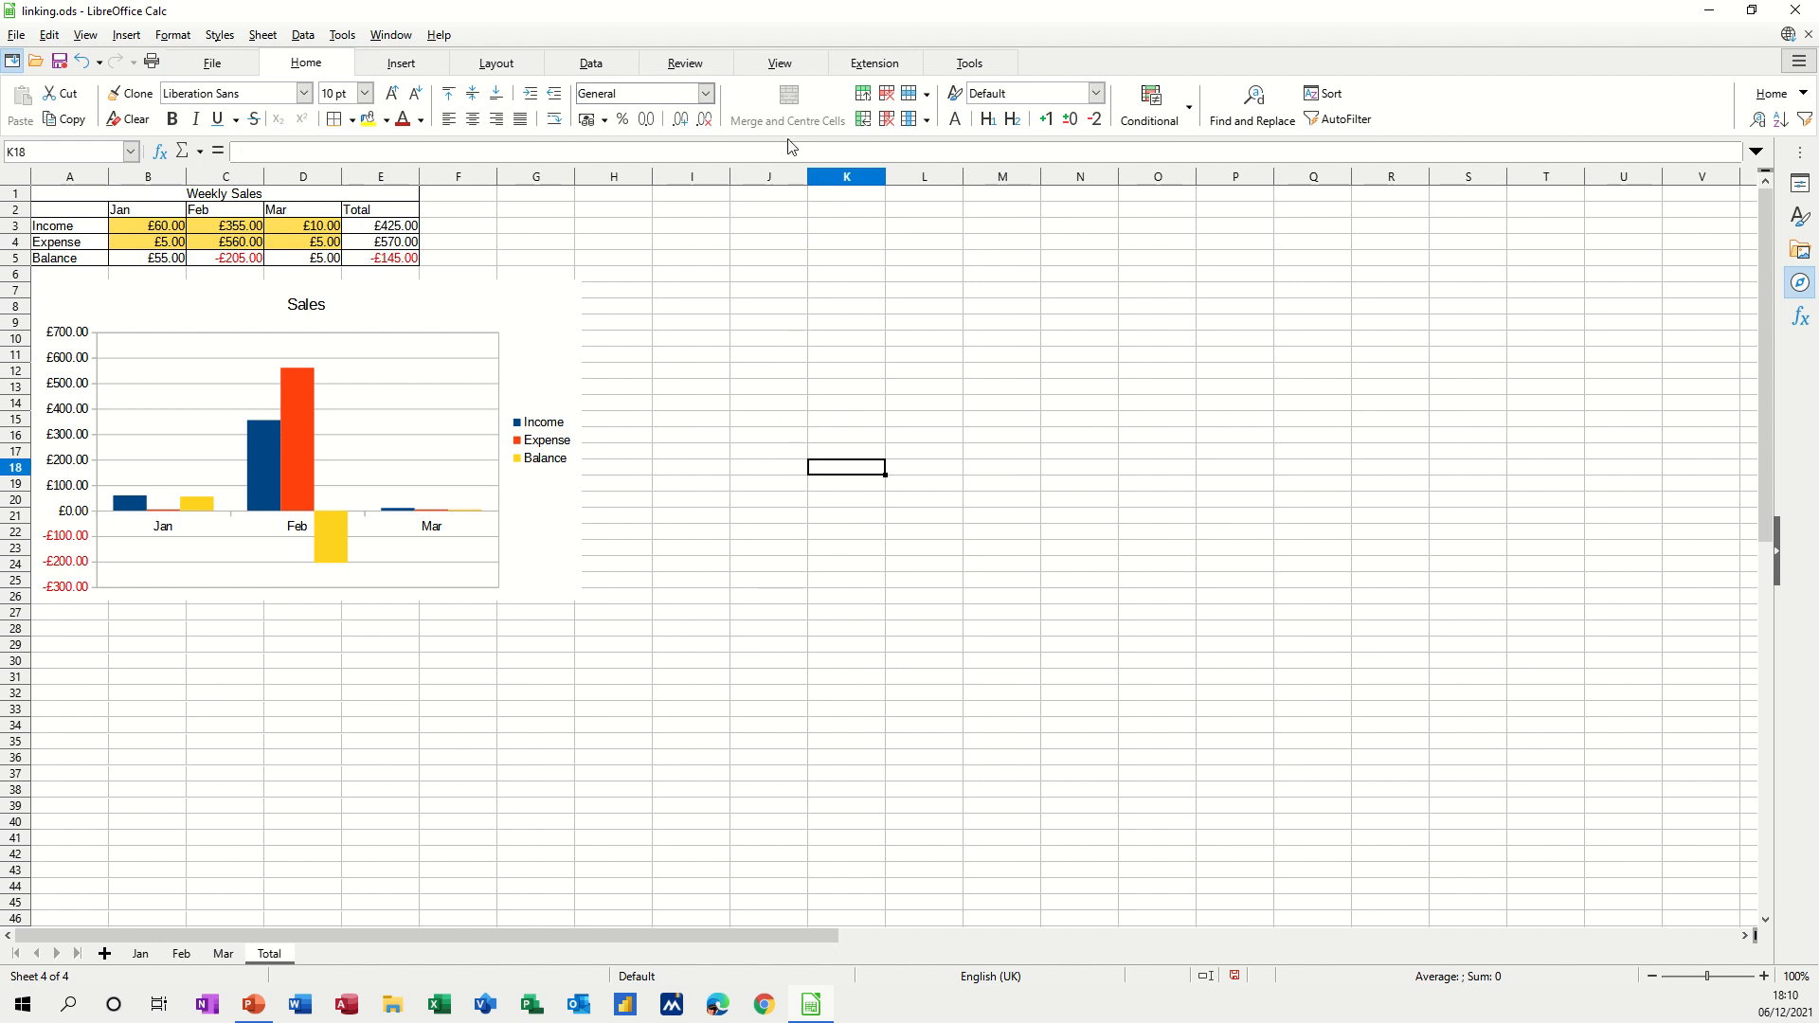
left_click(684, 64)
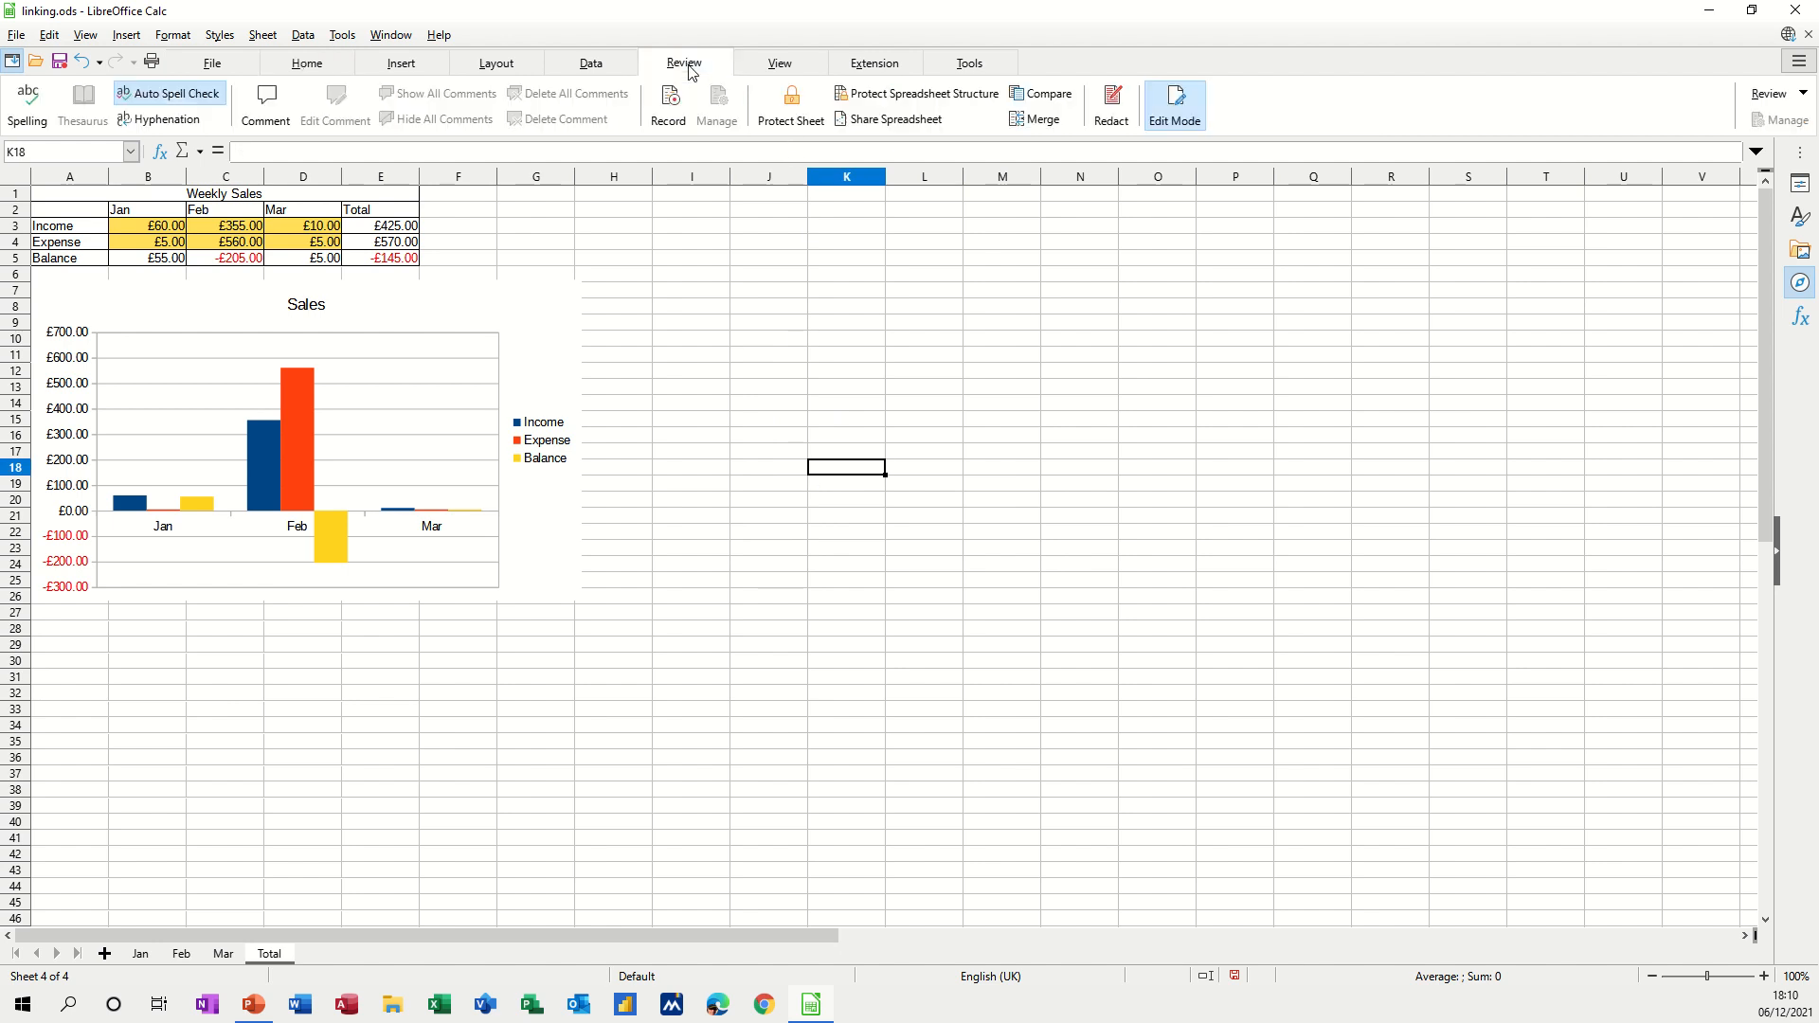
Re-protect the Total sheet without a password and confirm a Delete attempt is refused.
left_click(791, 106)
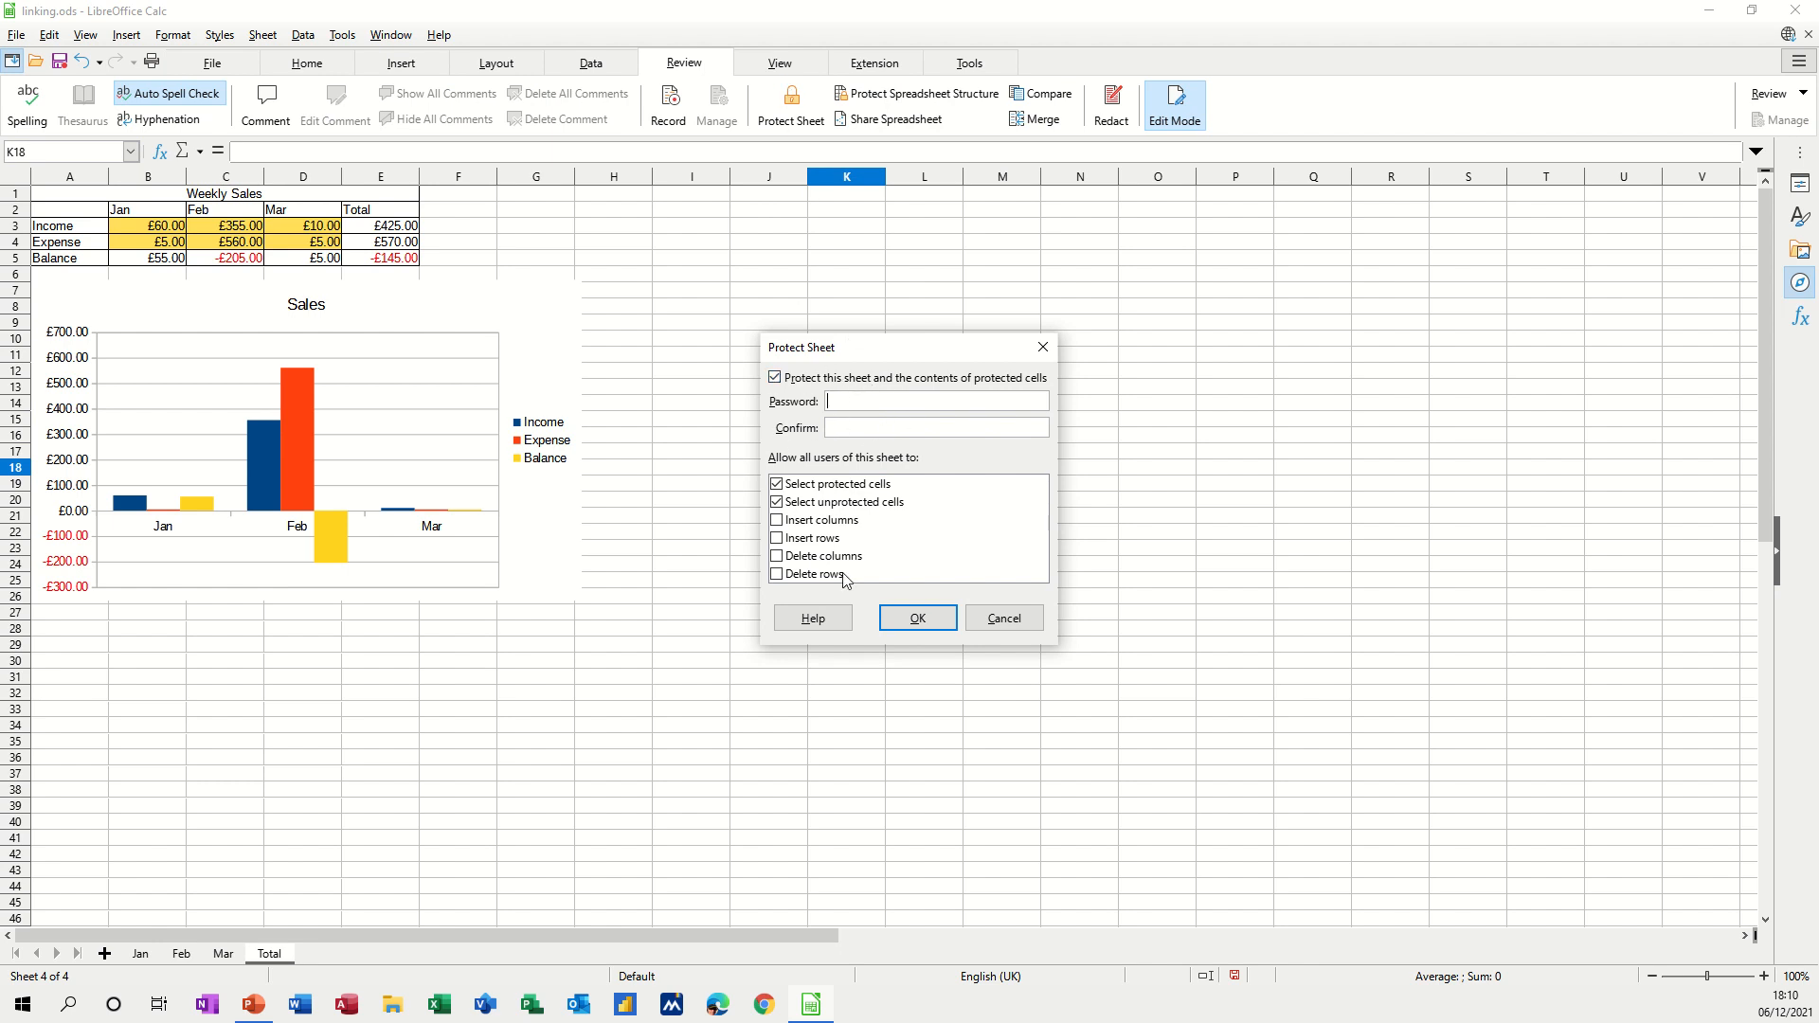
left_click(918, 619)
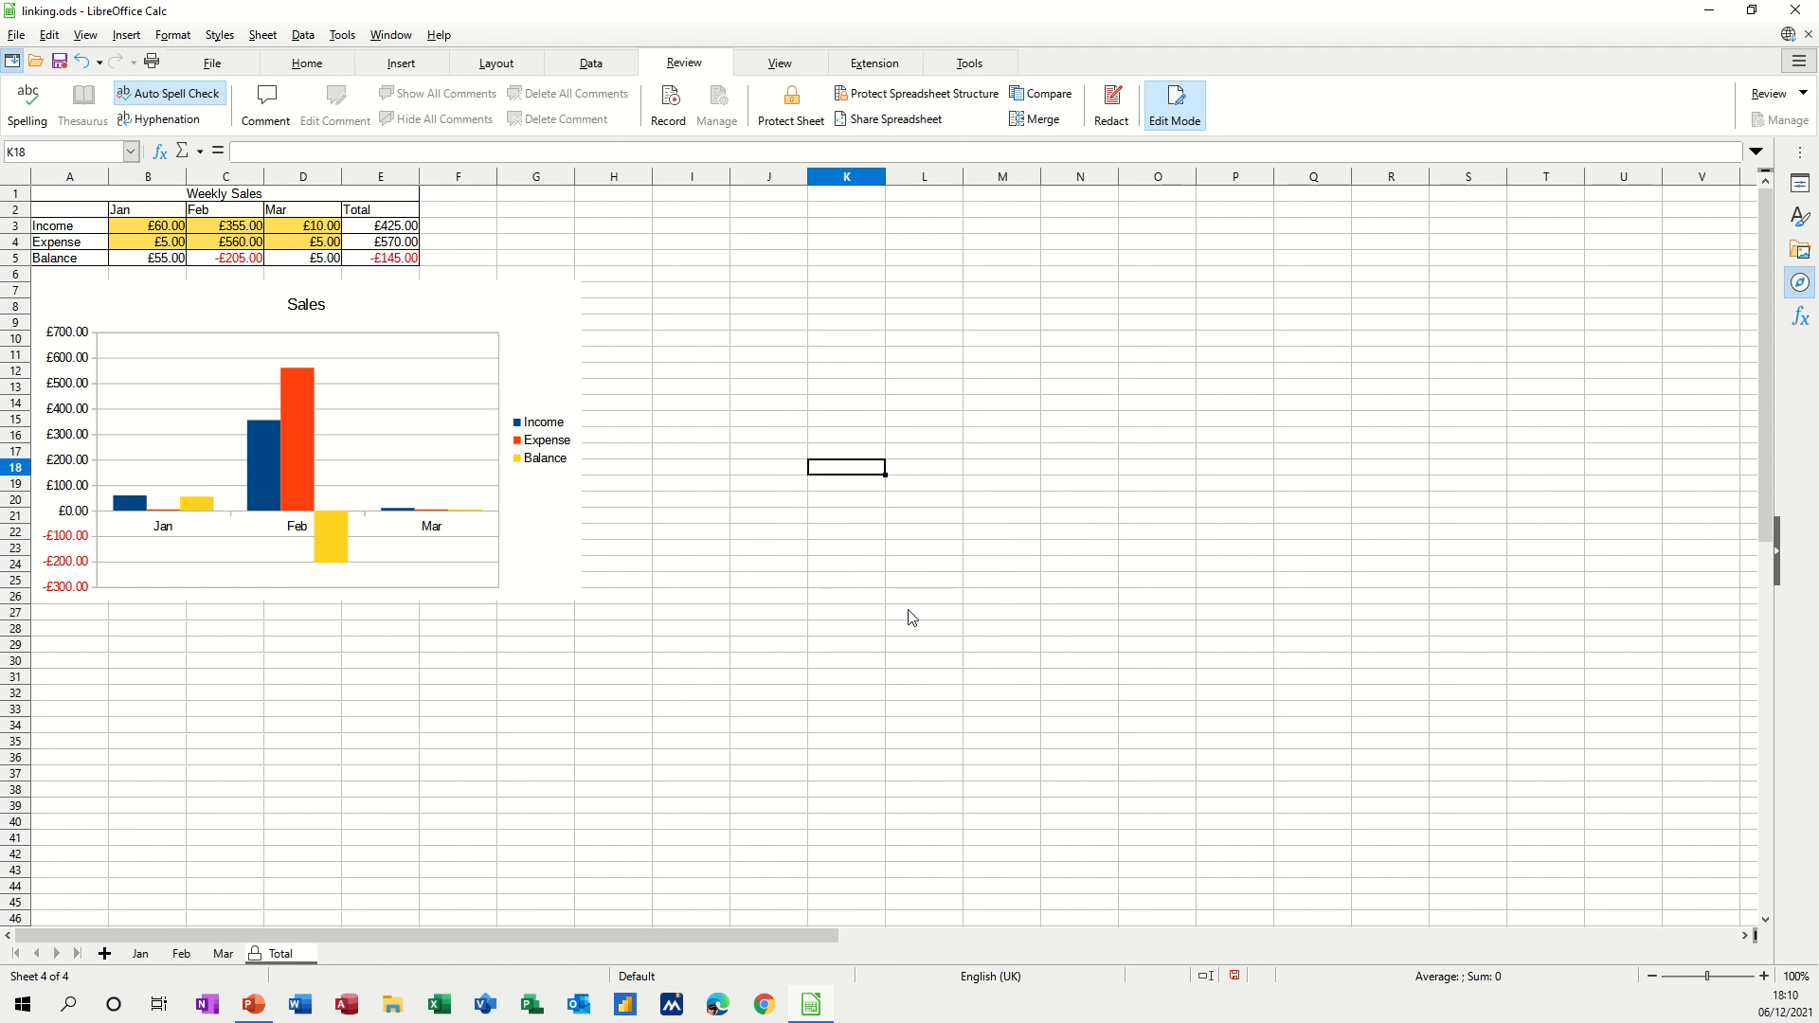
key("Delete")
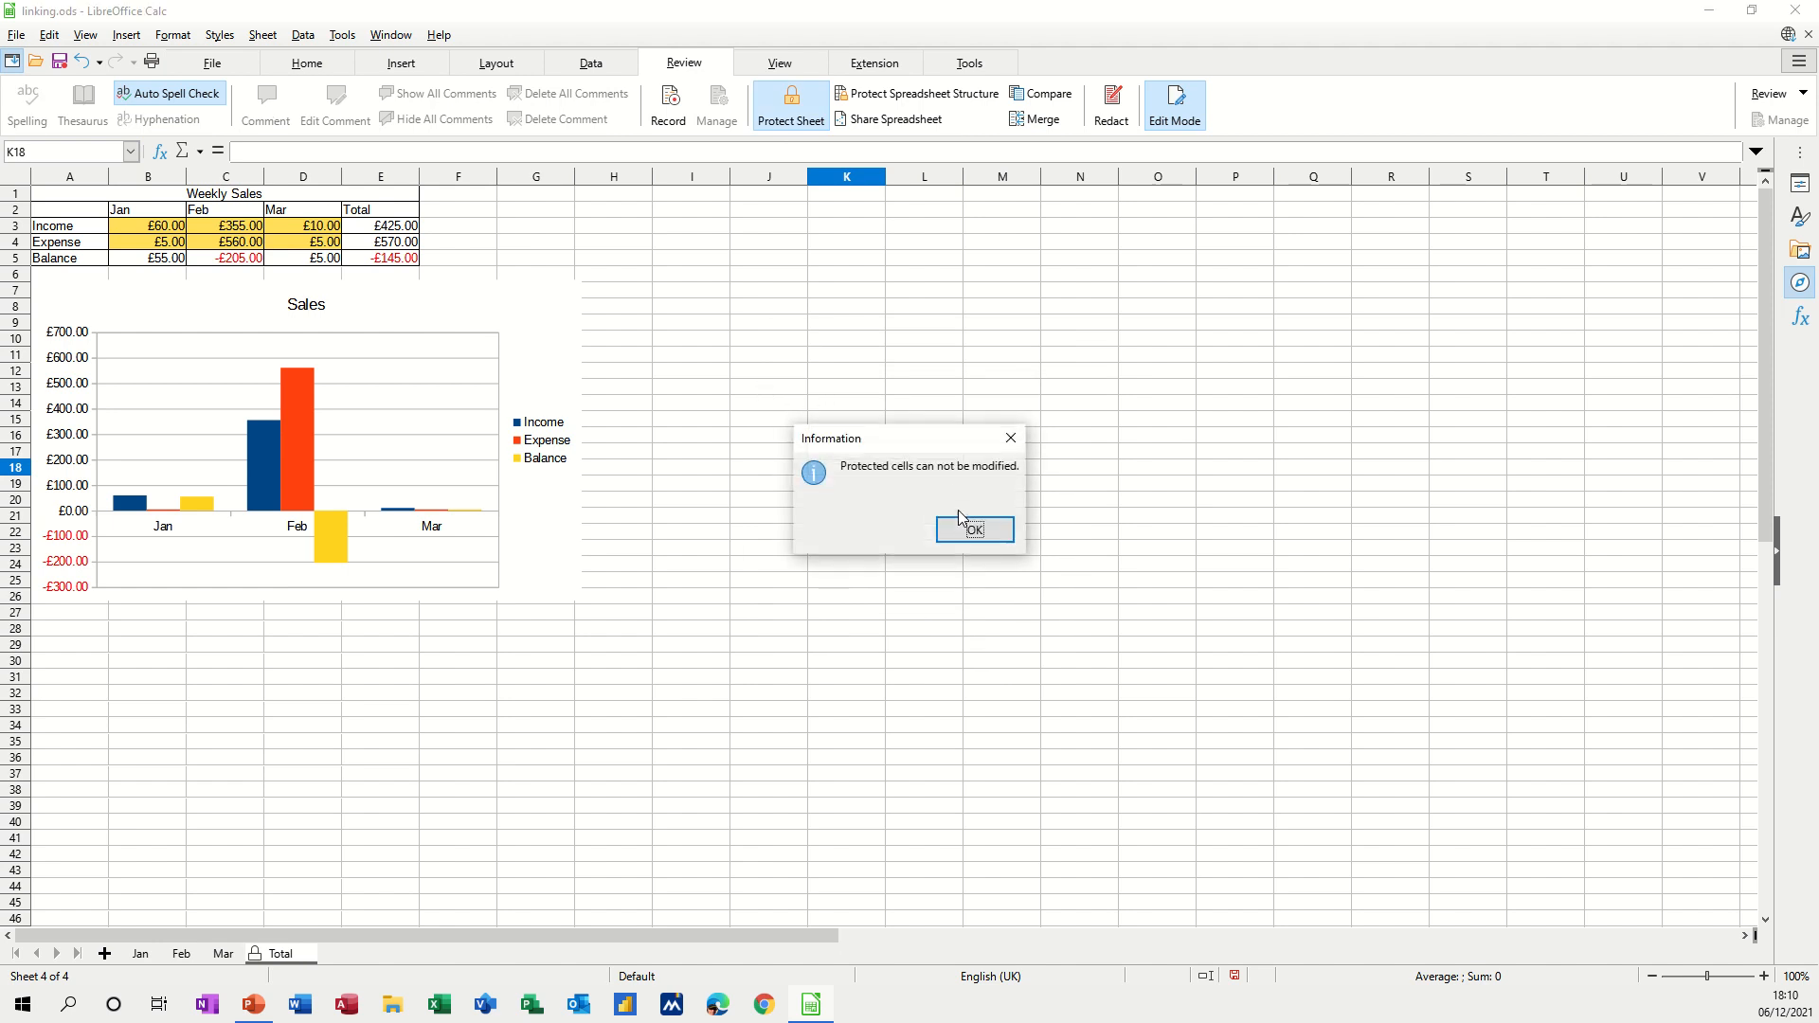
left_click(976, 533)
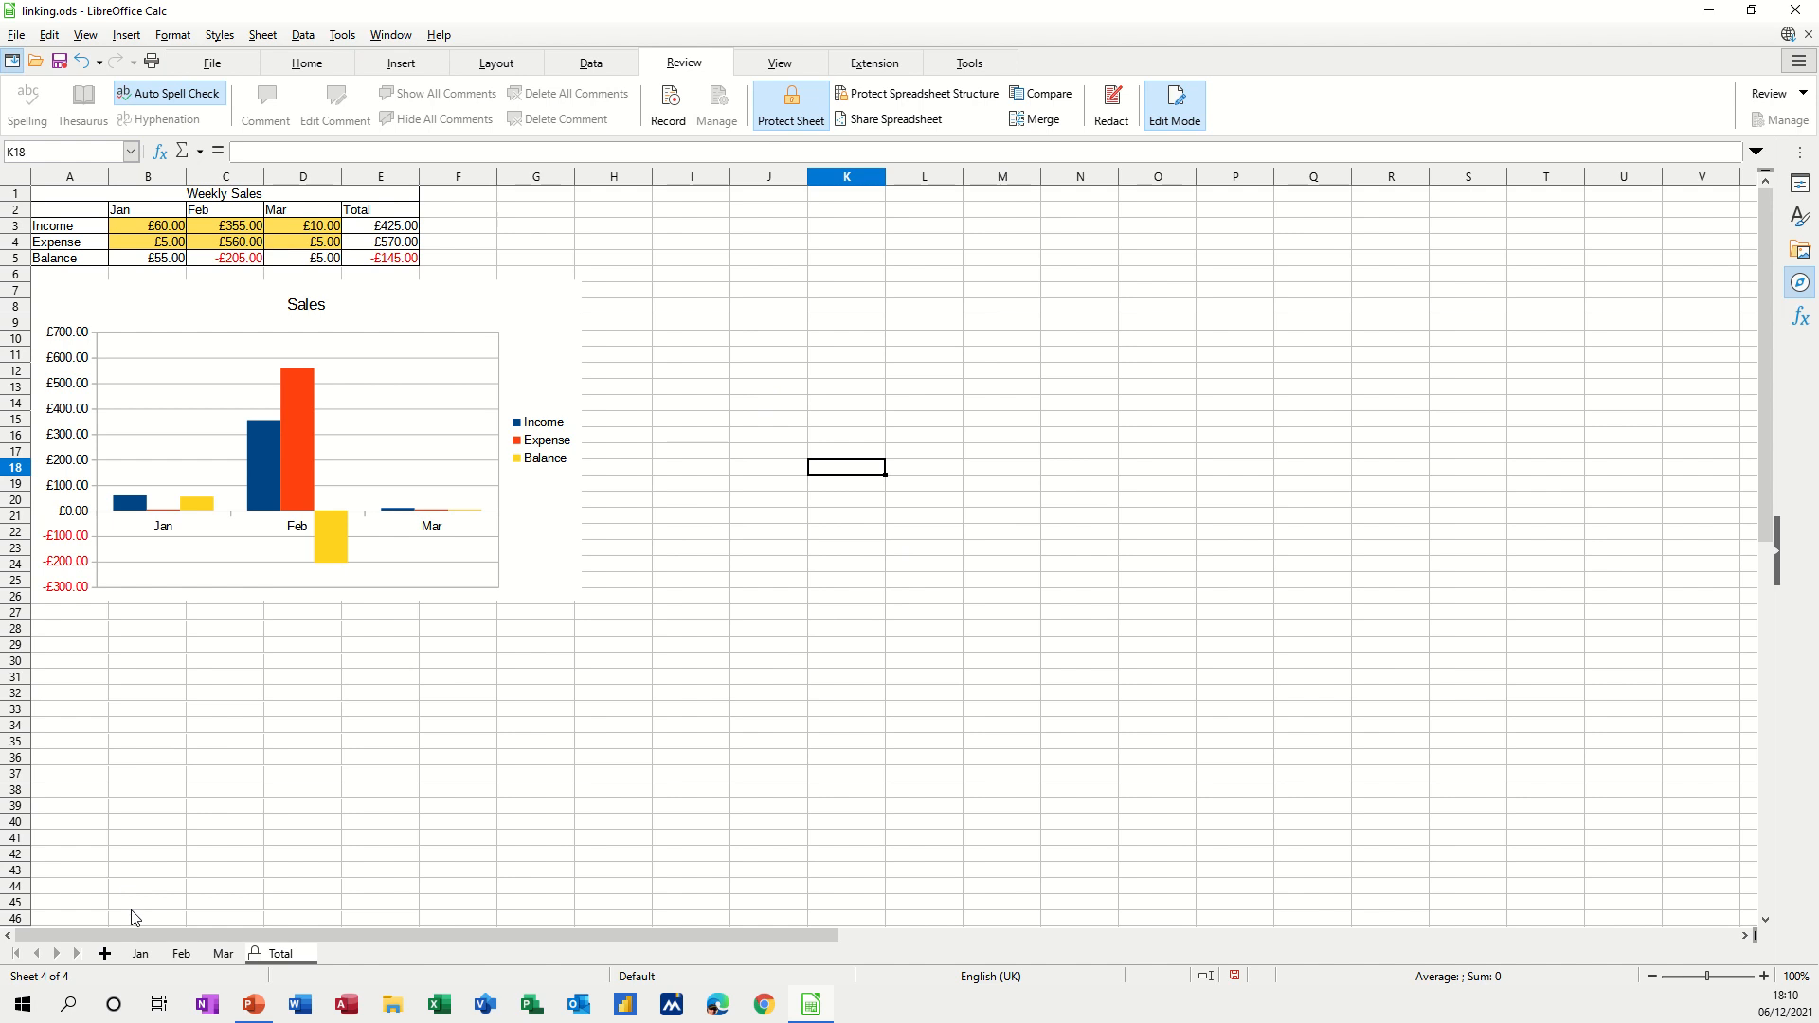
On the Jan sheet, turn off Cell Protection for input cells B3:F4.
left_click(140, 955)
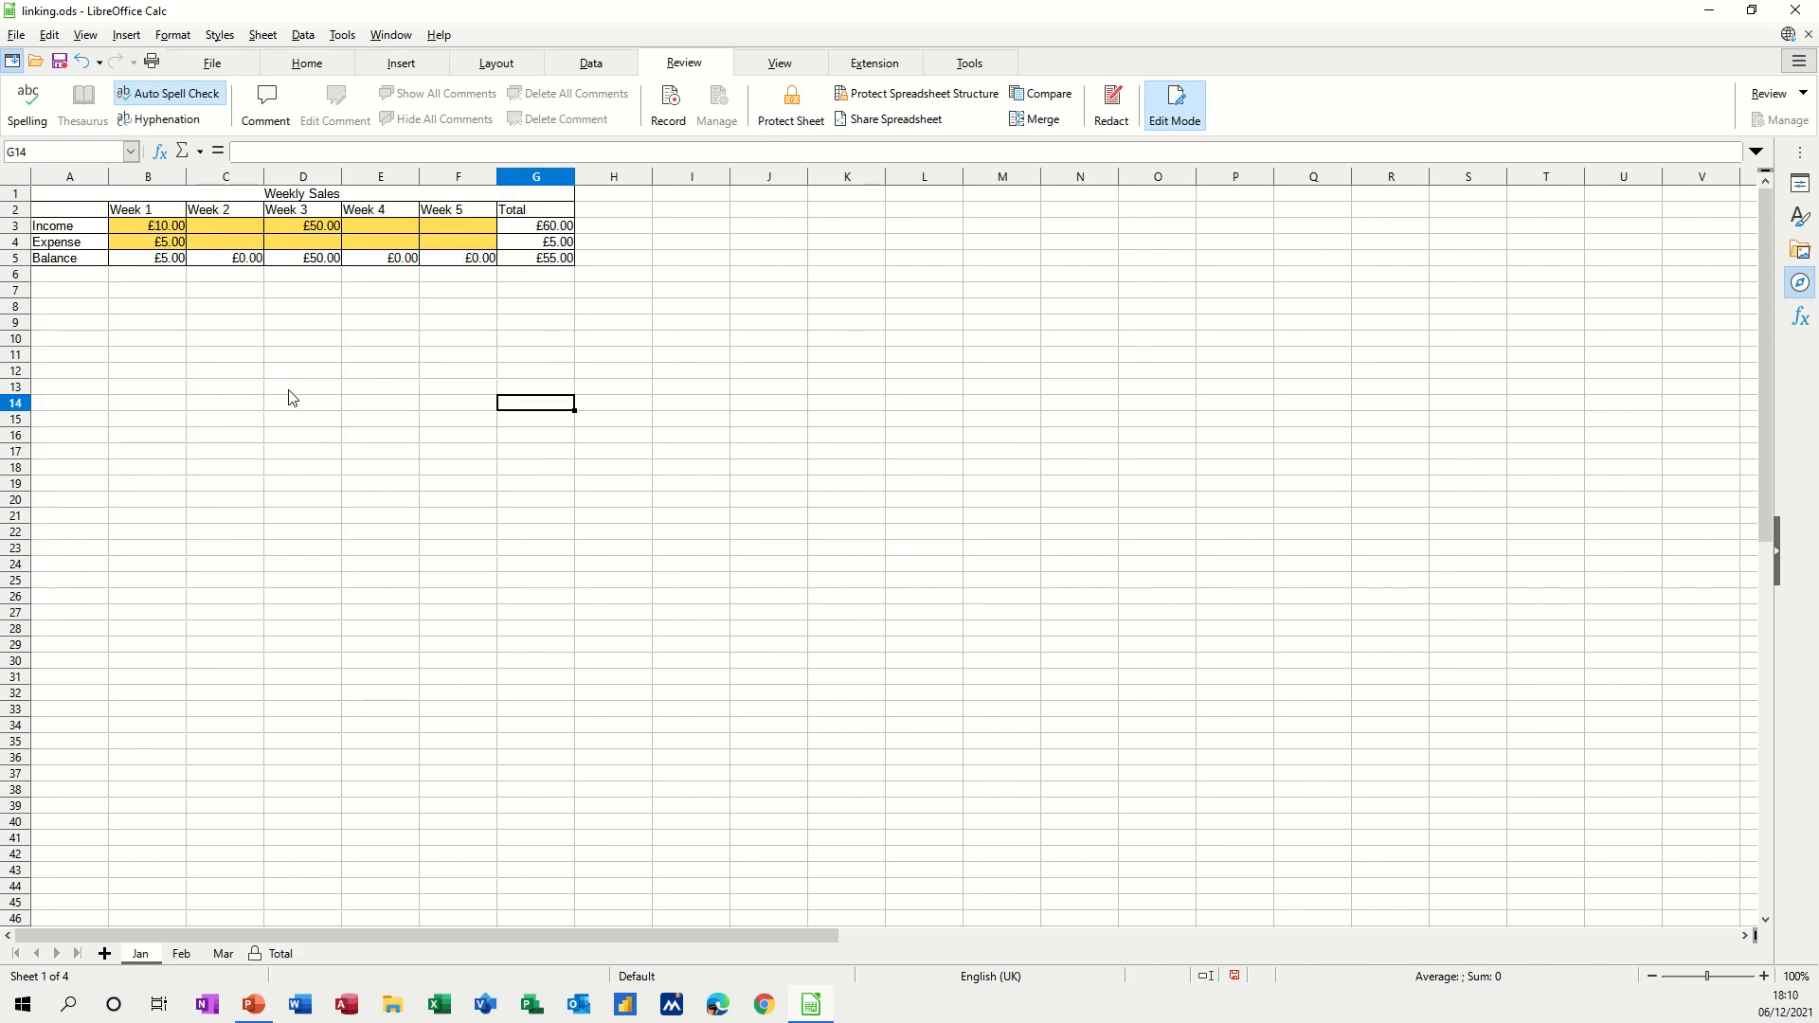
left_click_drag(142, 230, 447, 241)
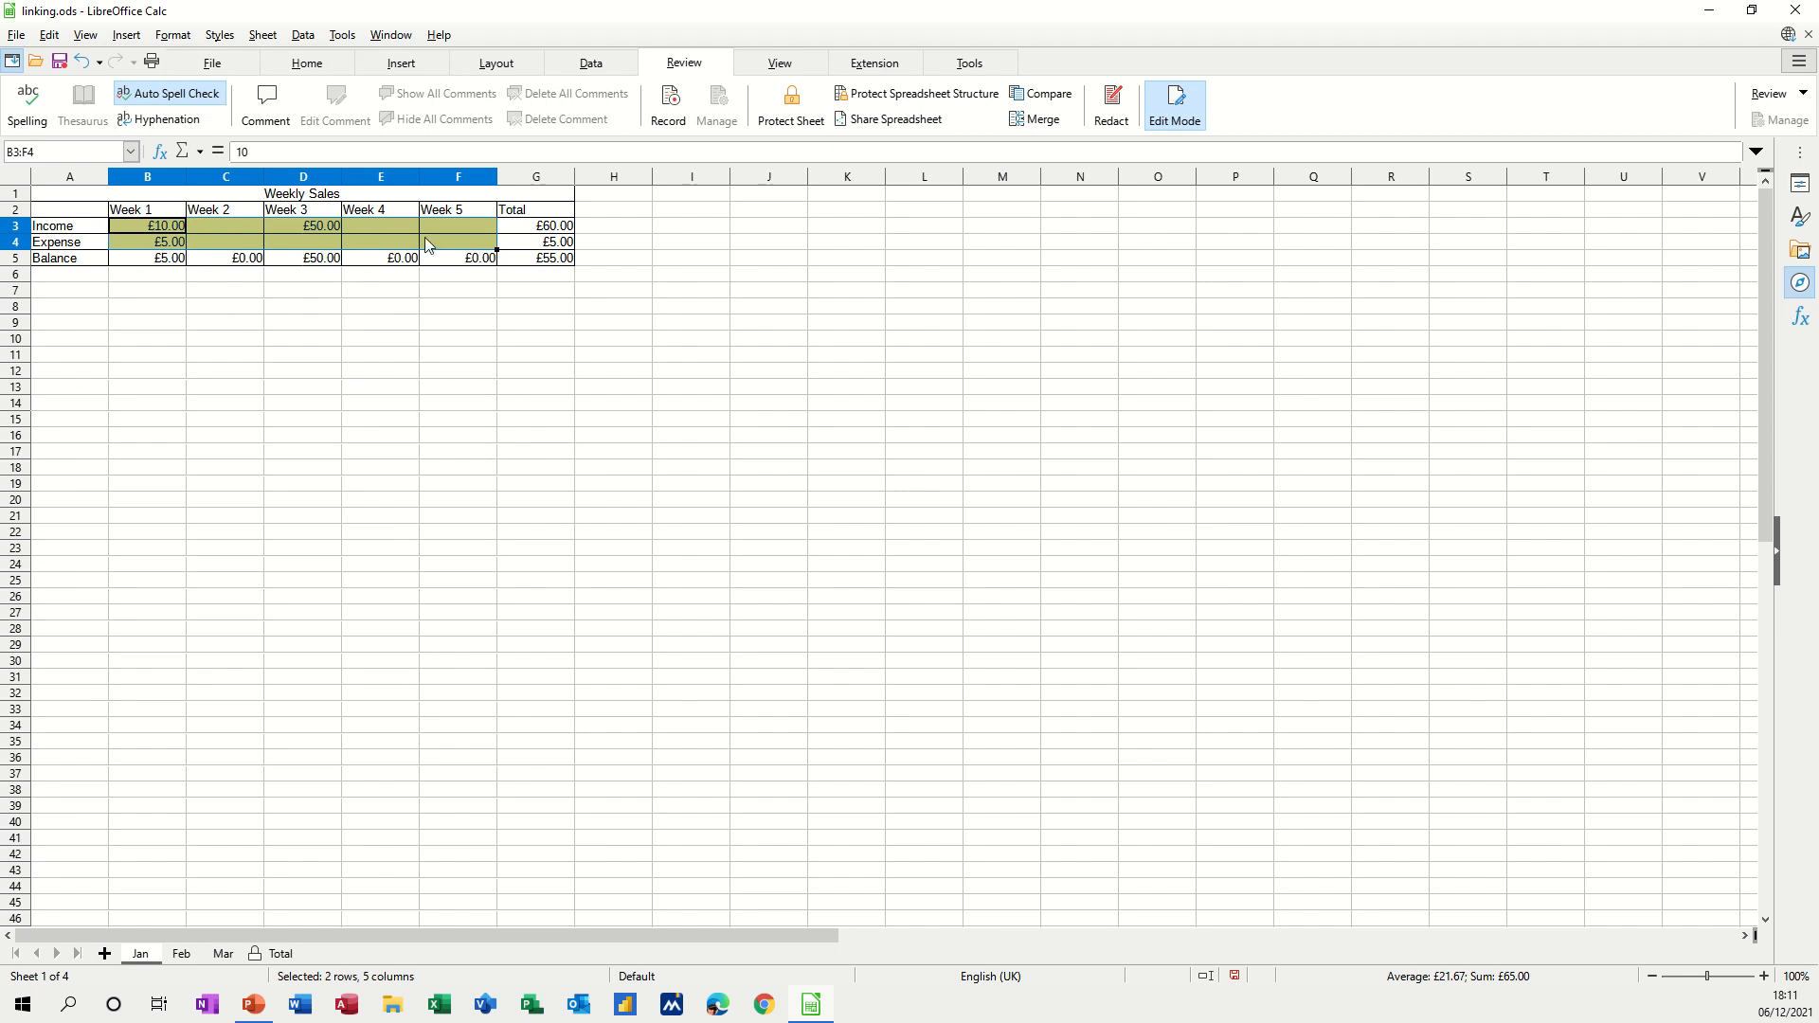
left_click(49, 36)
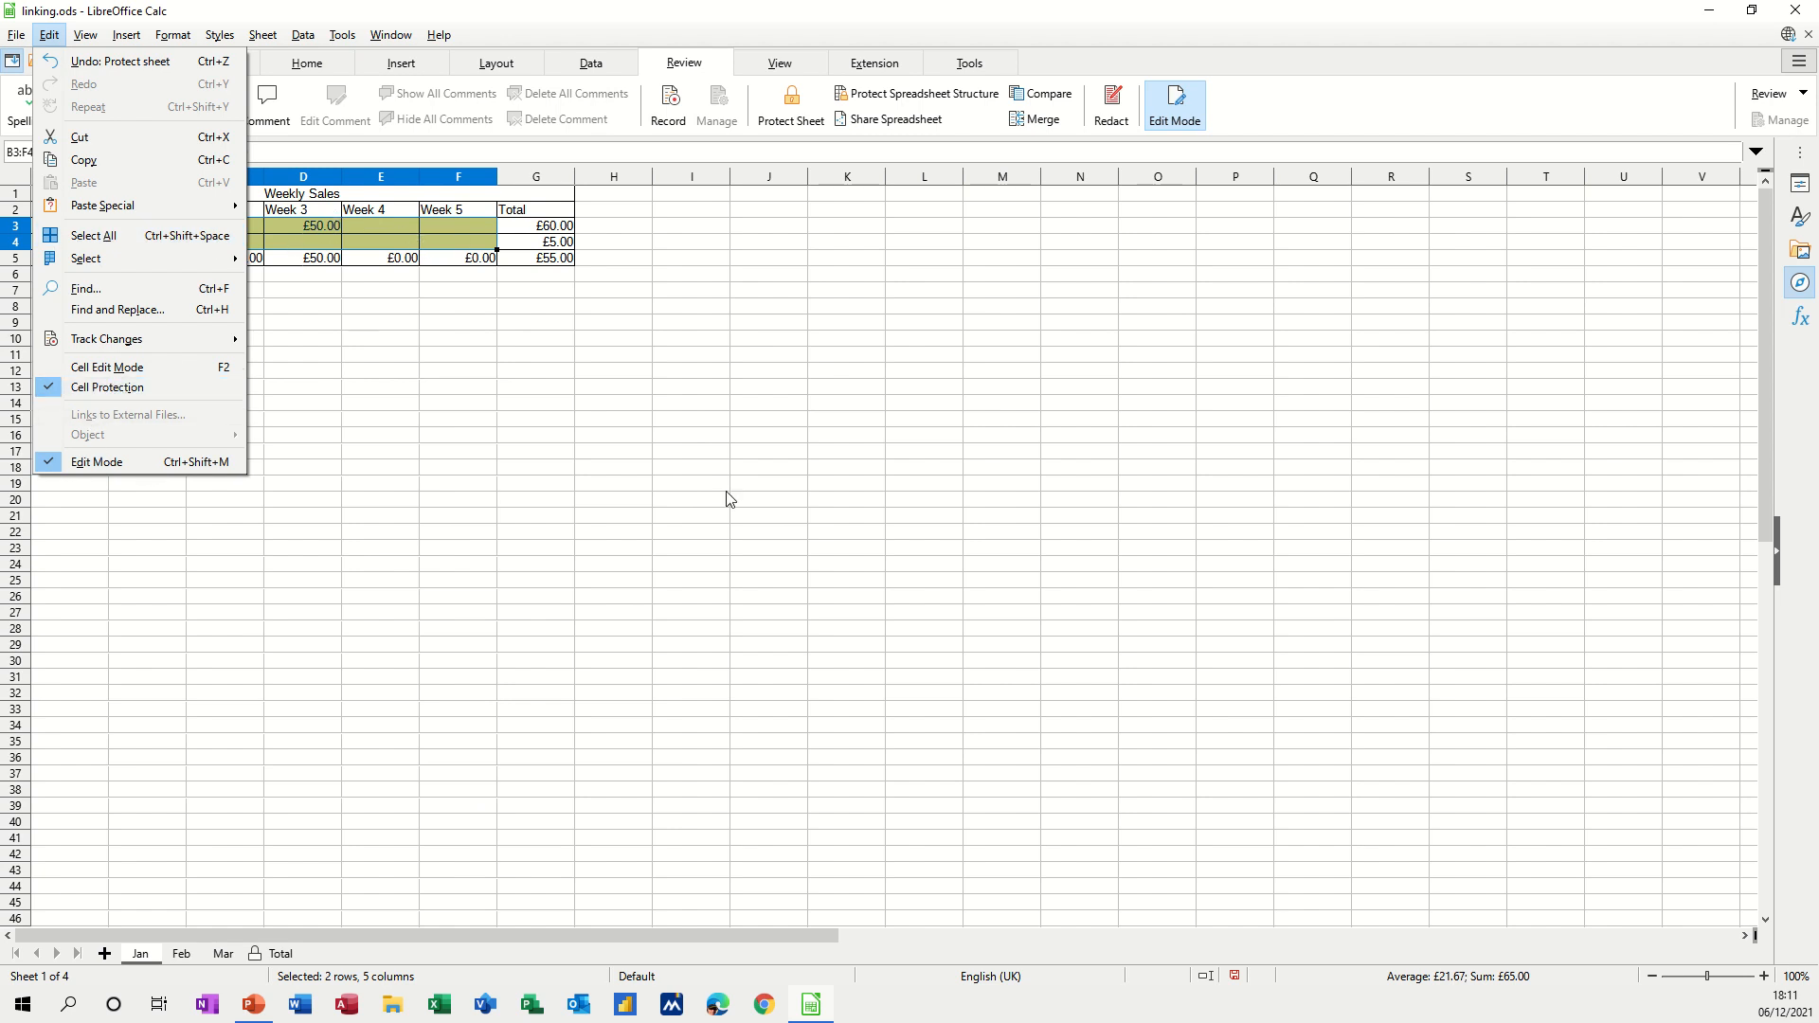
left_click(116, 389)
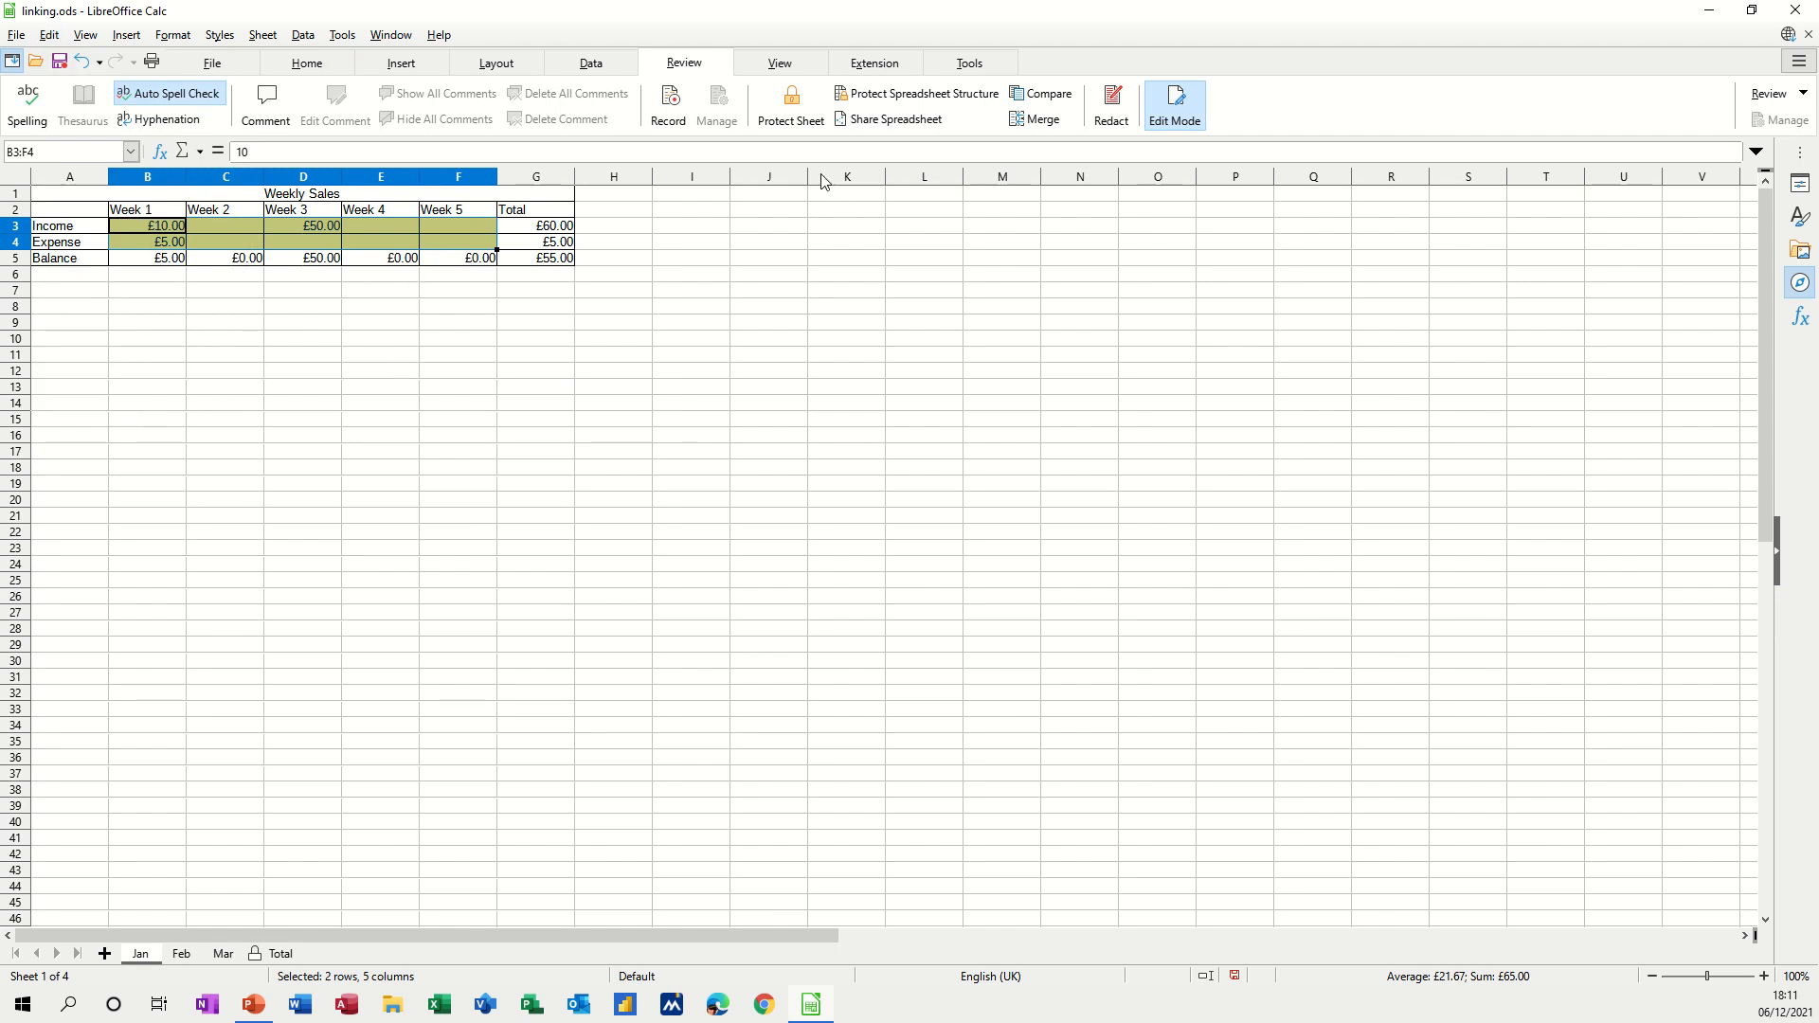
Protect the Jan sheet and check that typing in locked cell I9 is refused.
left_click(773, 106)
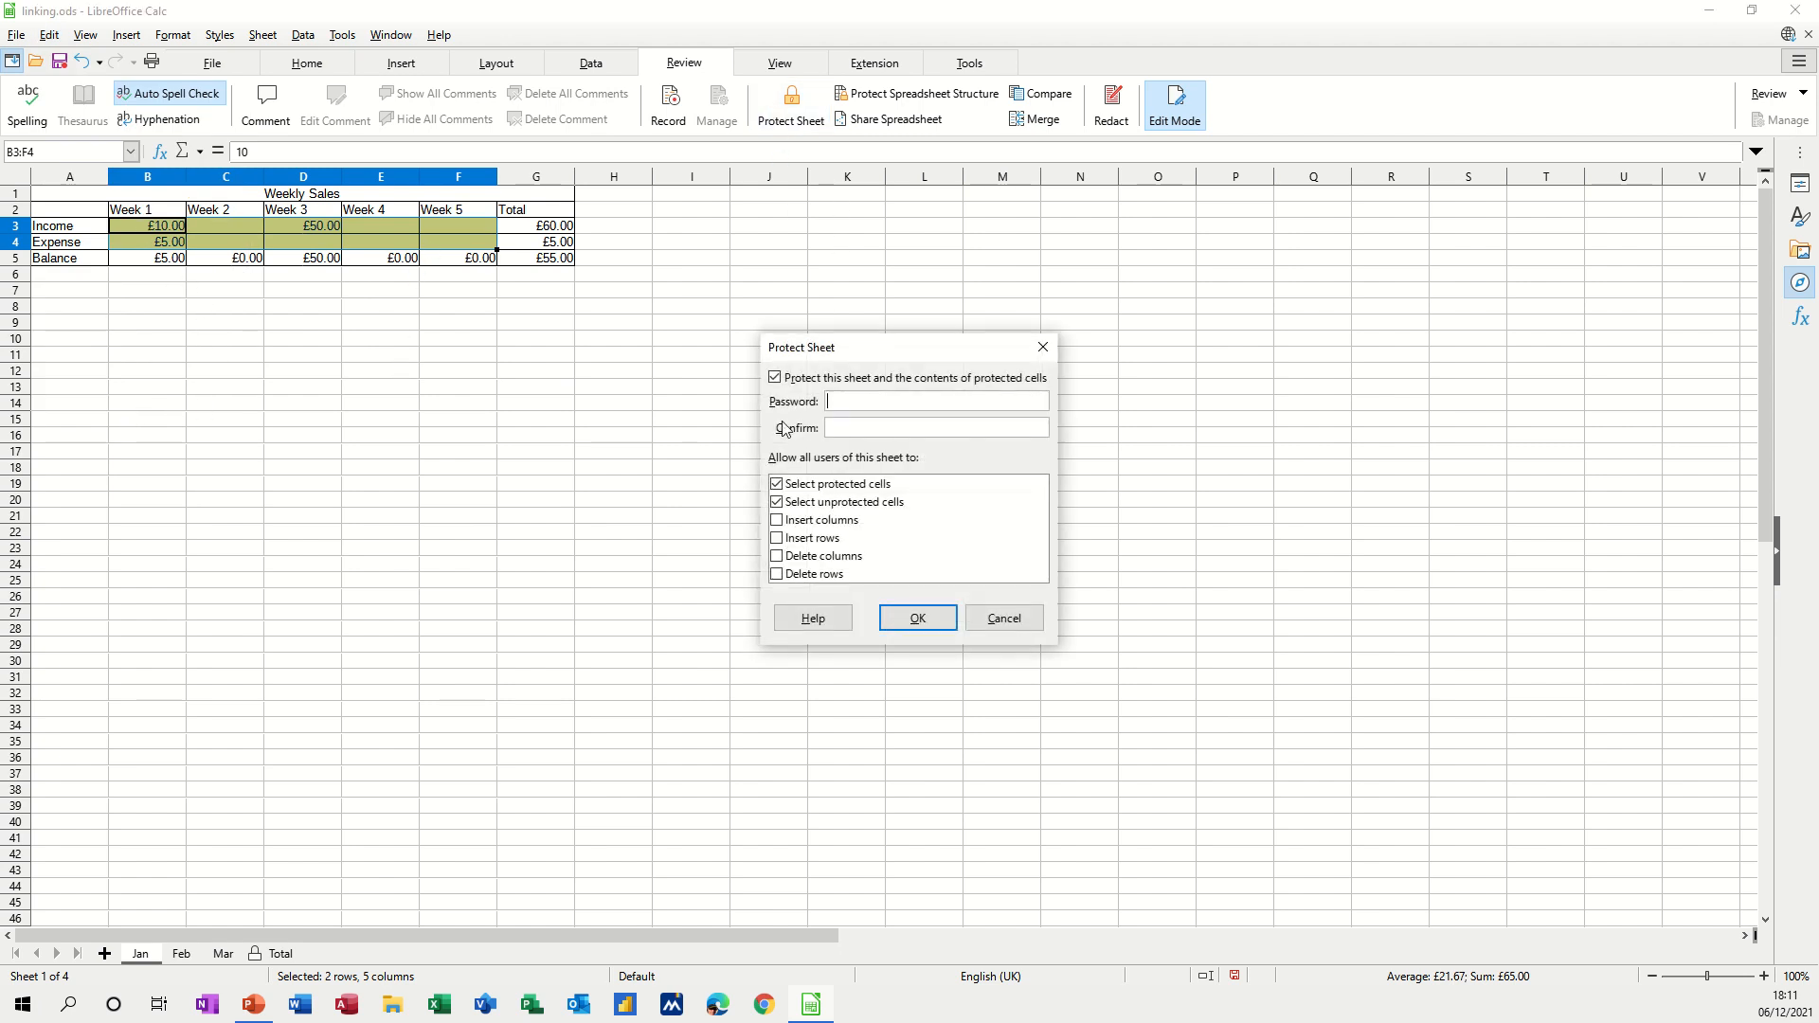
left_click(921, 620)
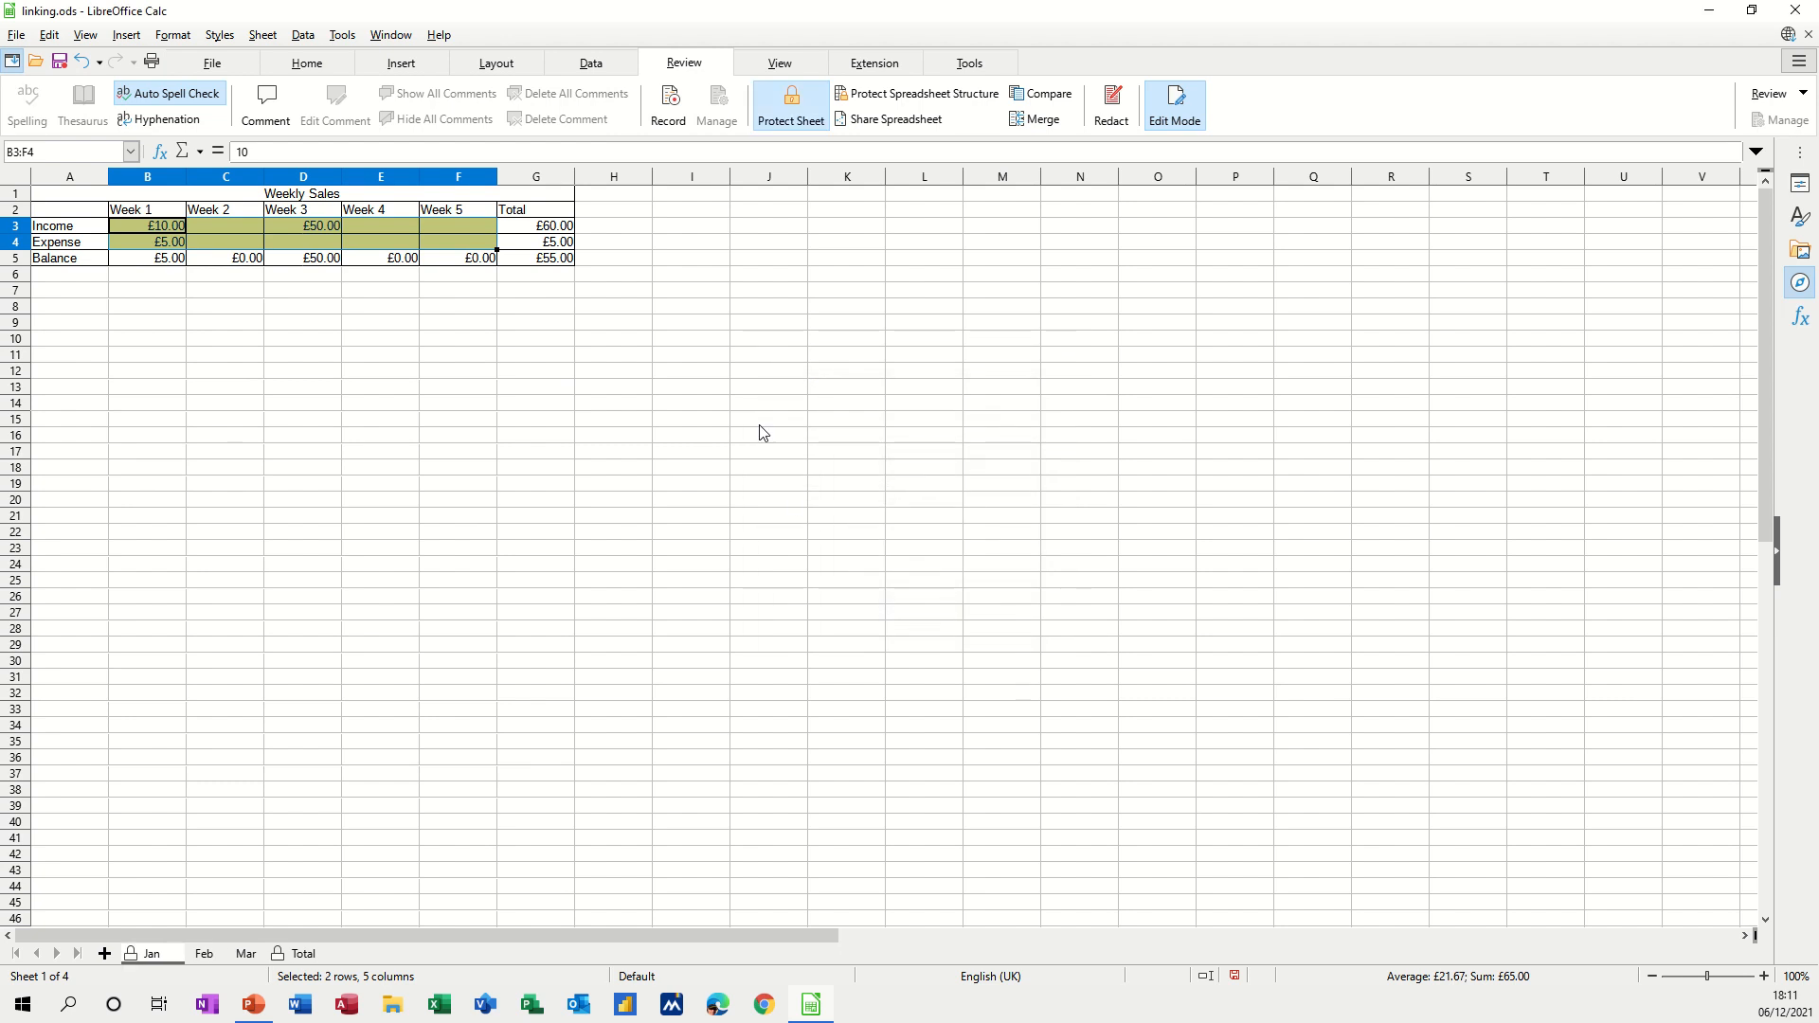
left_click(705, 334)
key("a")
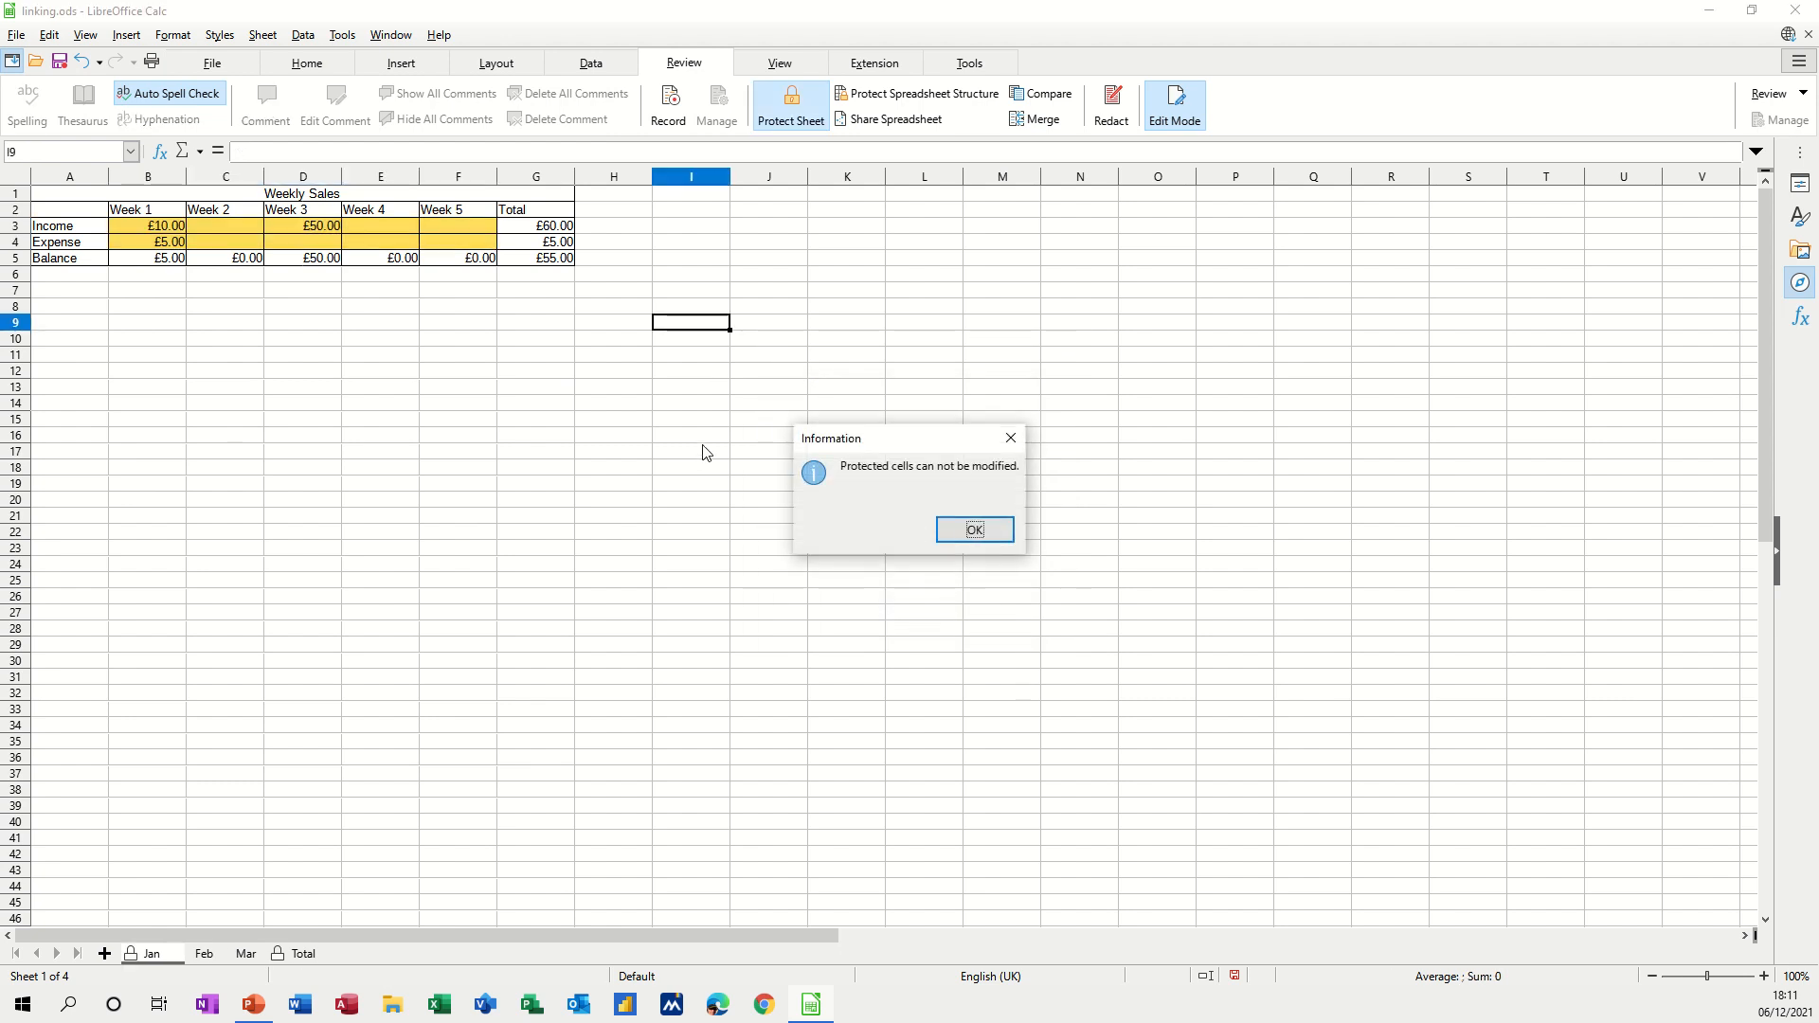
left_click(954, 529)
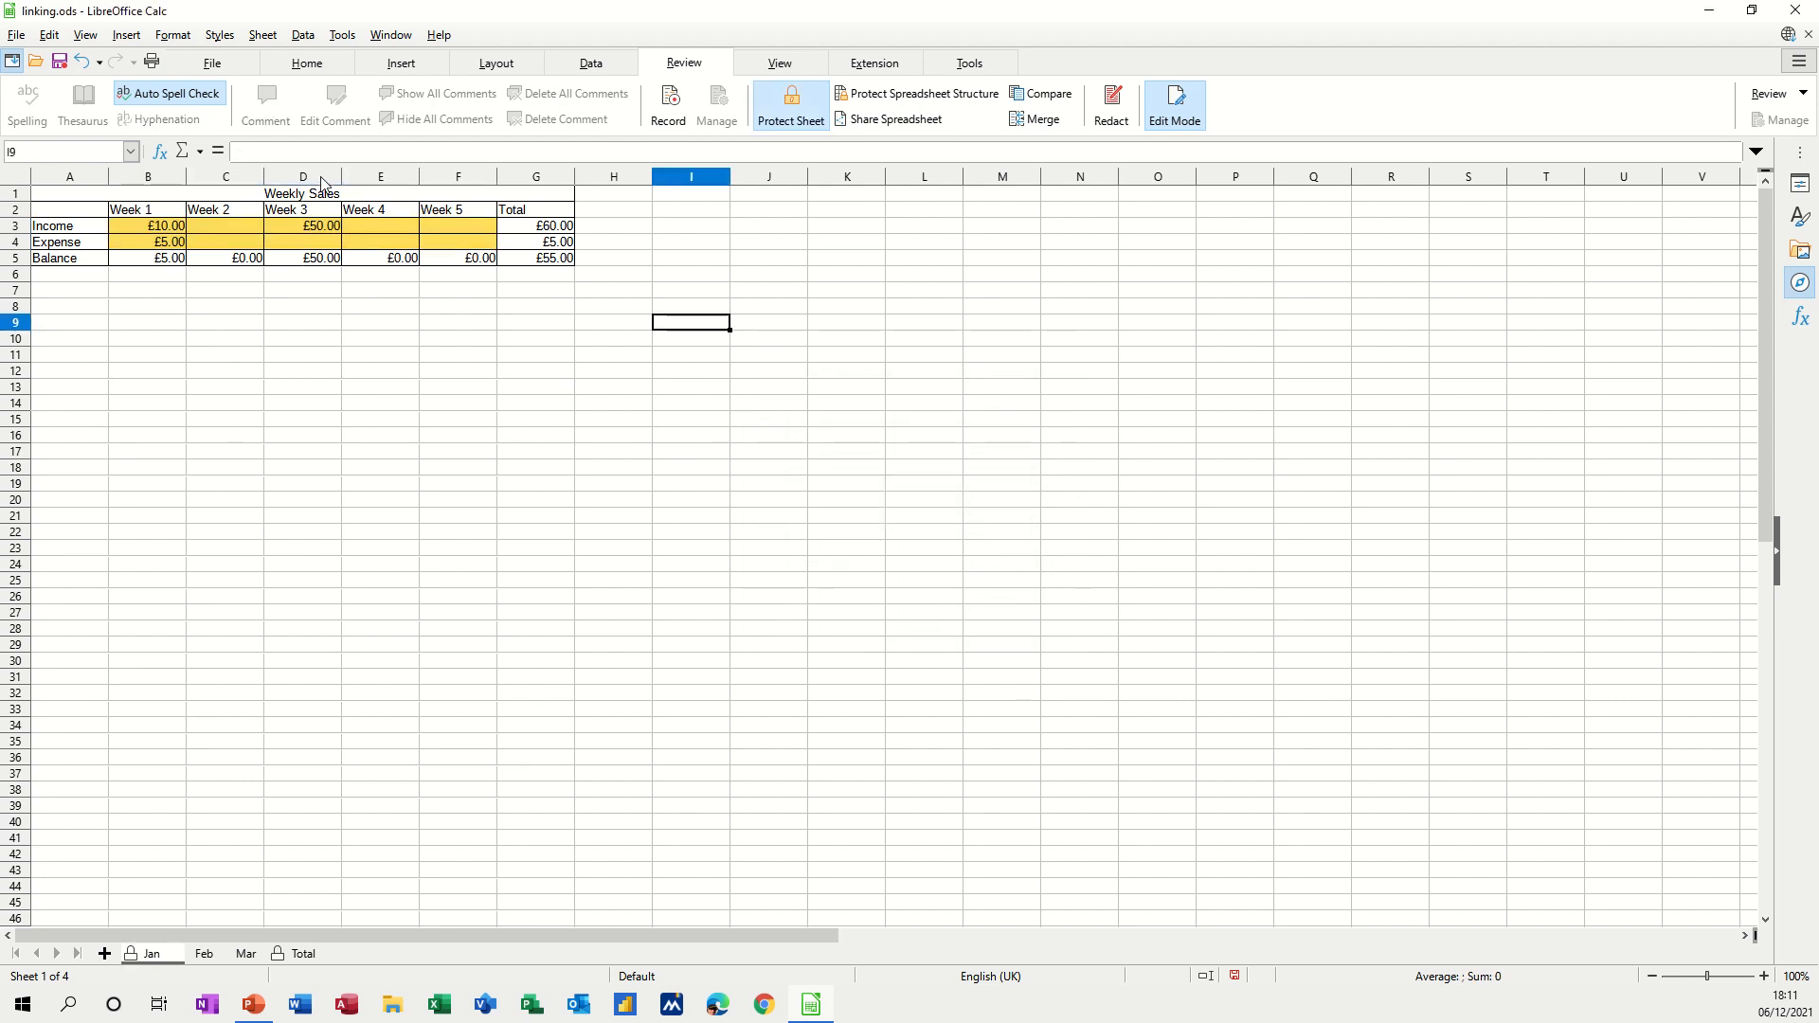
Enter 5 in E3, 5 in E4 and 55 in F4, then move to the Feb sheet.
left_click(367, 229)
type("5")
key("Return")
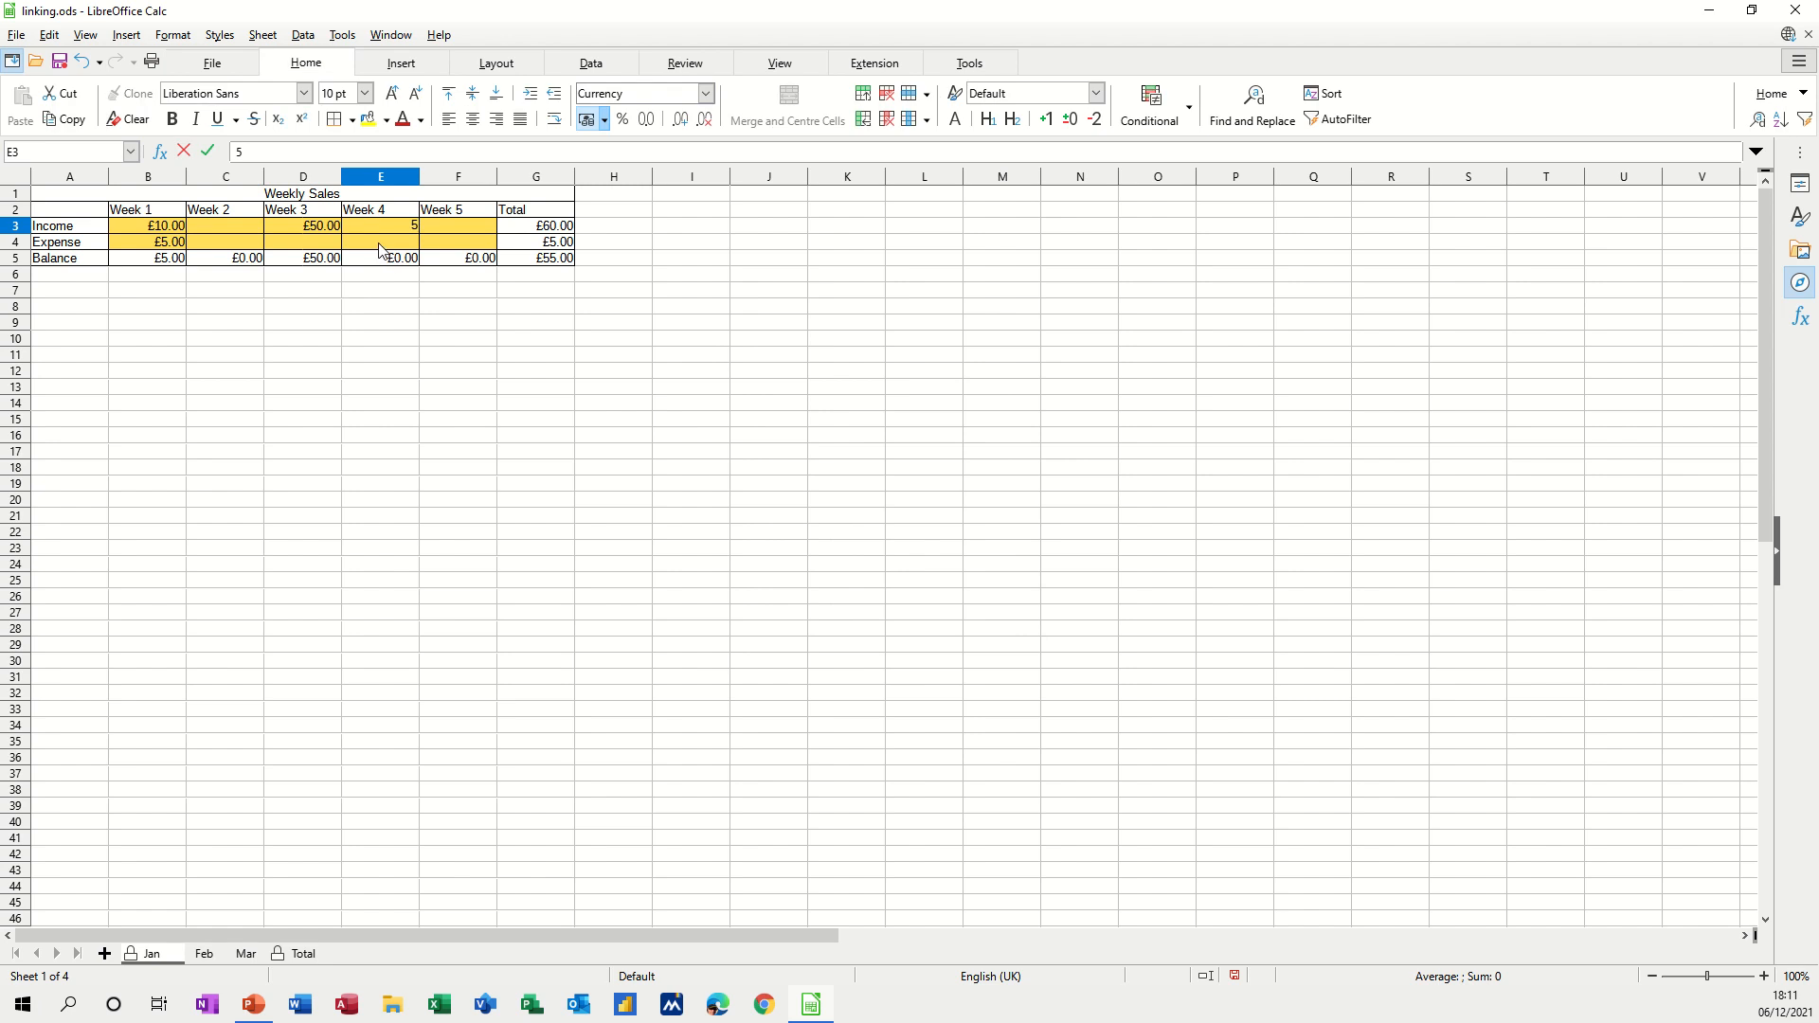
type("5")
left_click(390, 322)
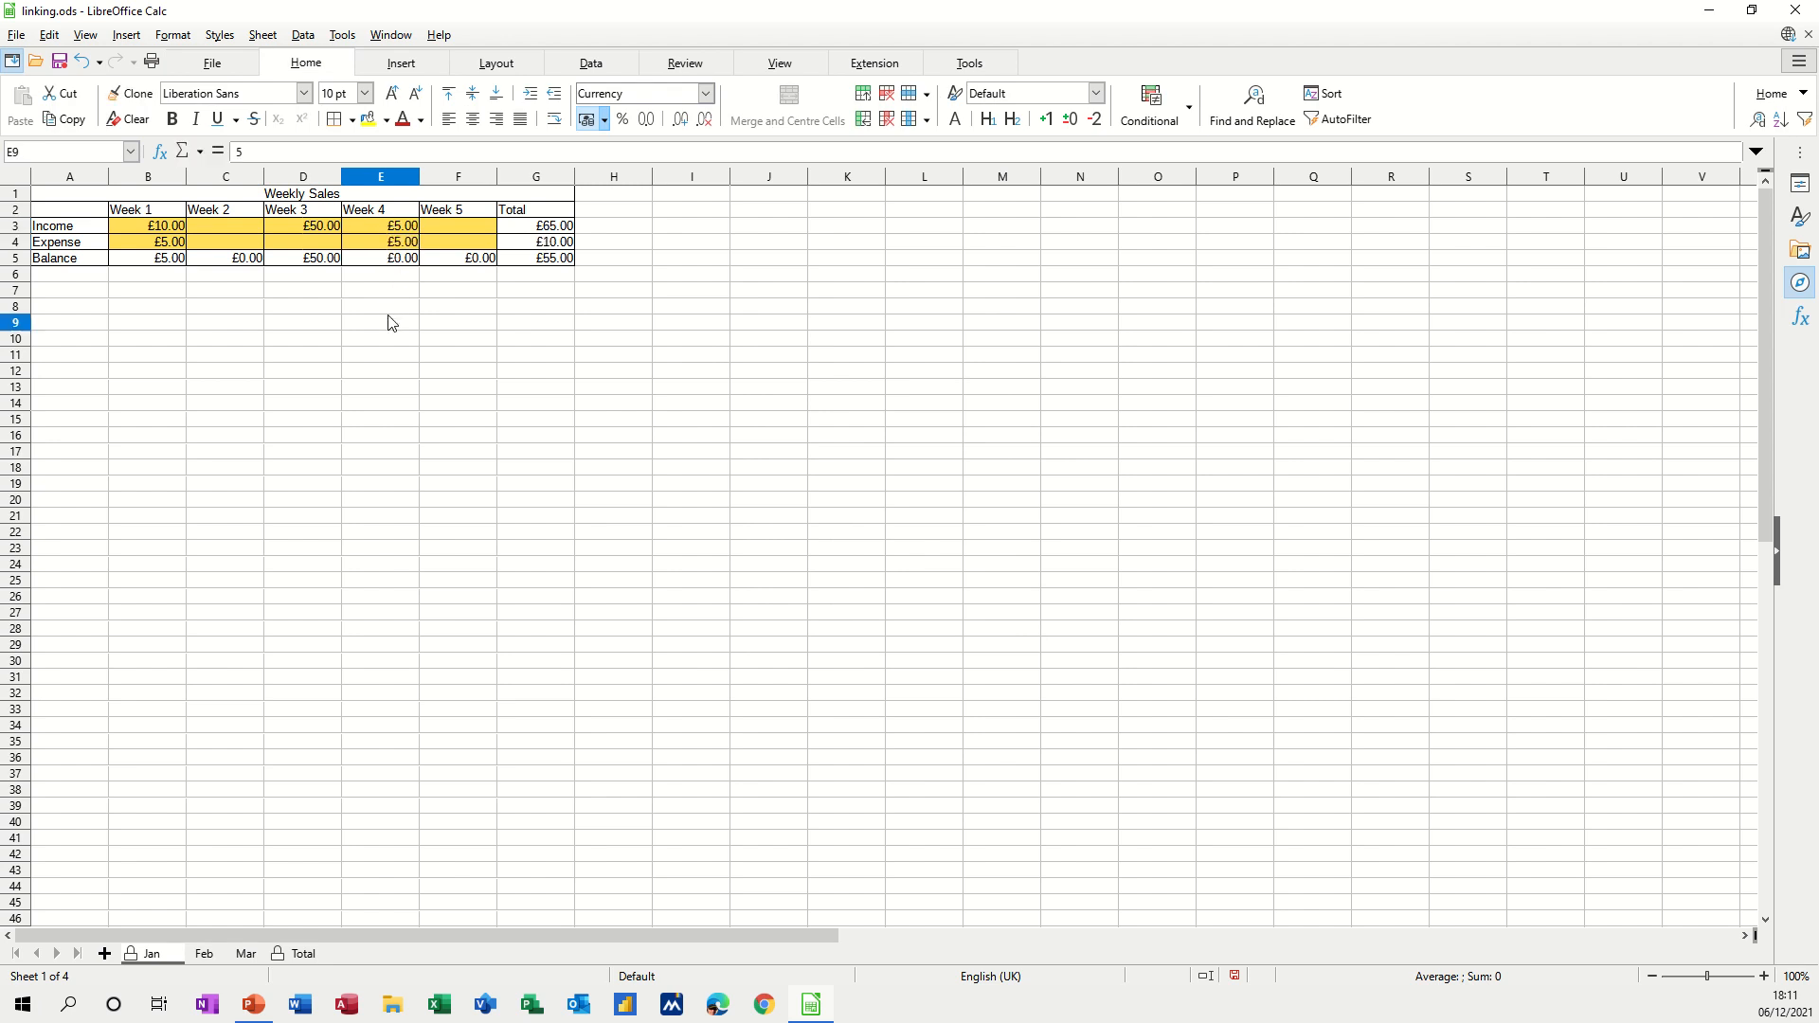
left_click(436, 248)
type("55")
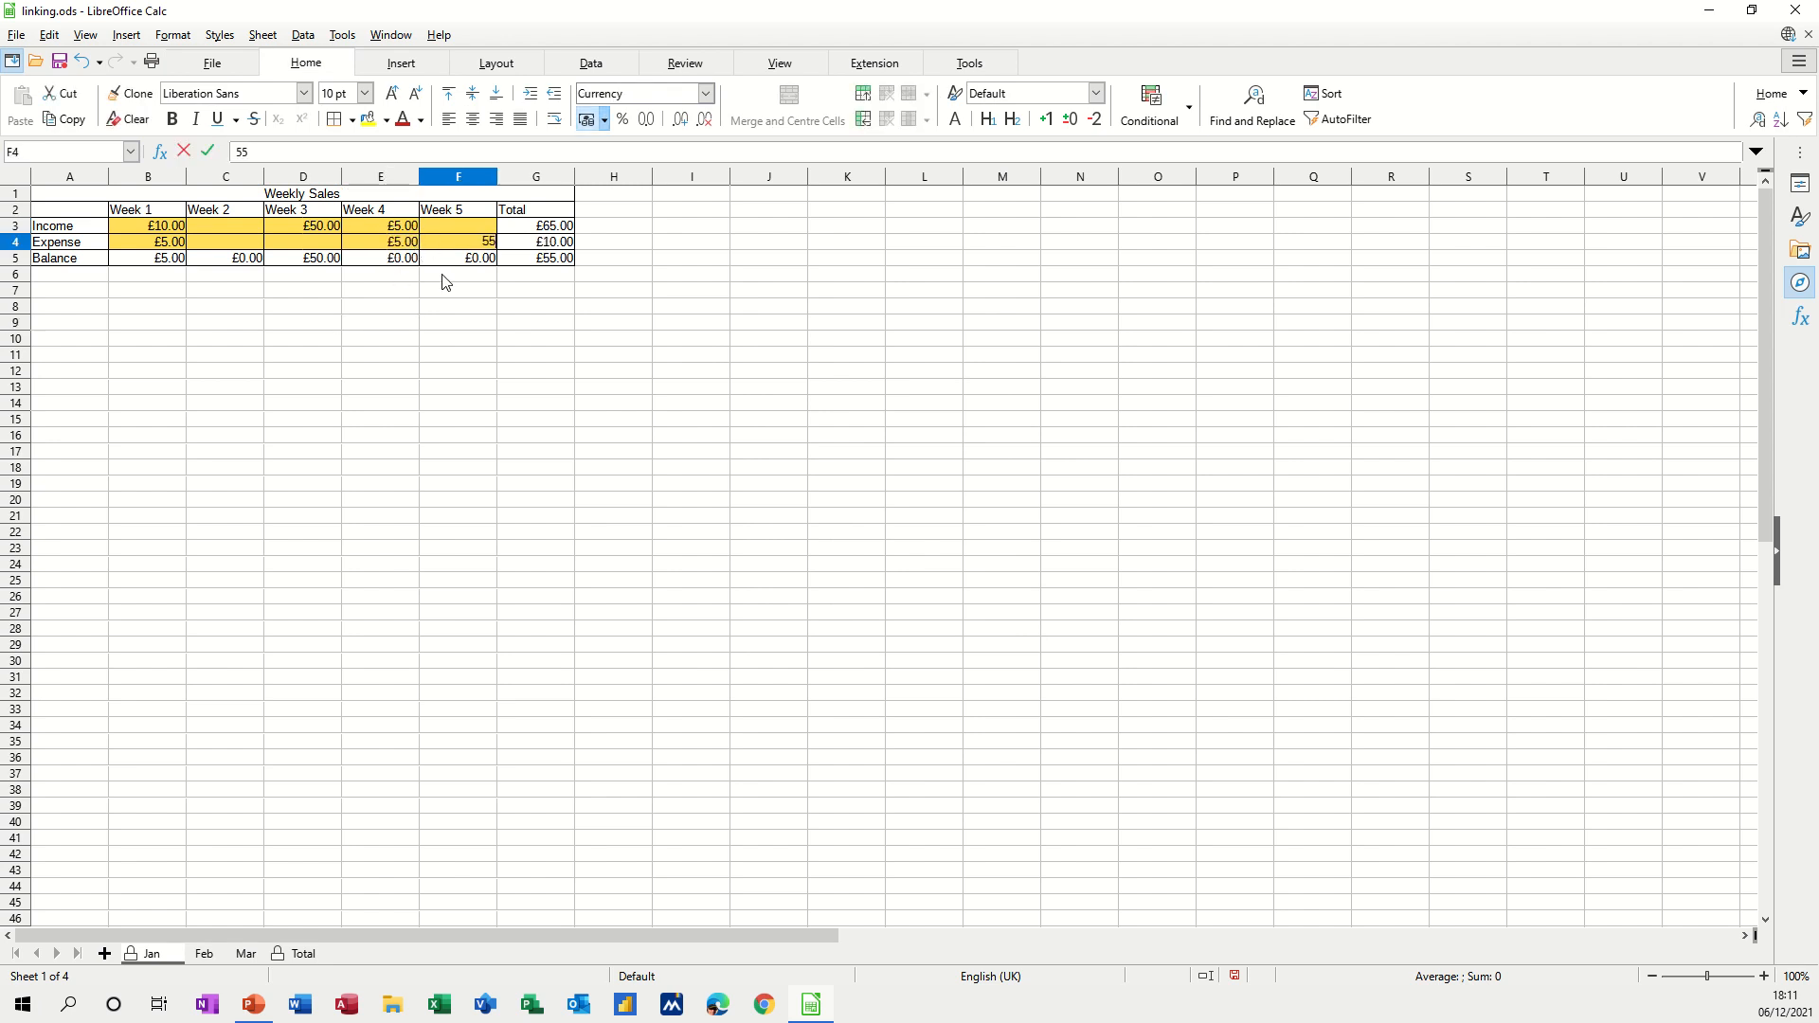
left_click(441, 288)
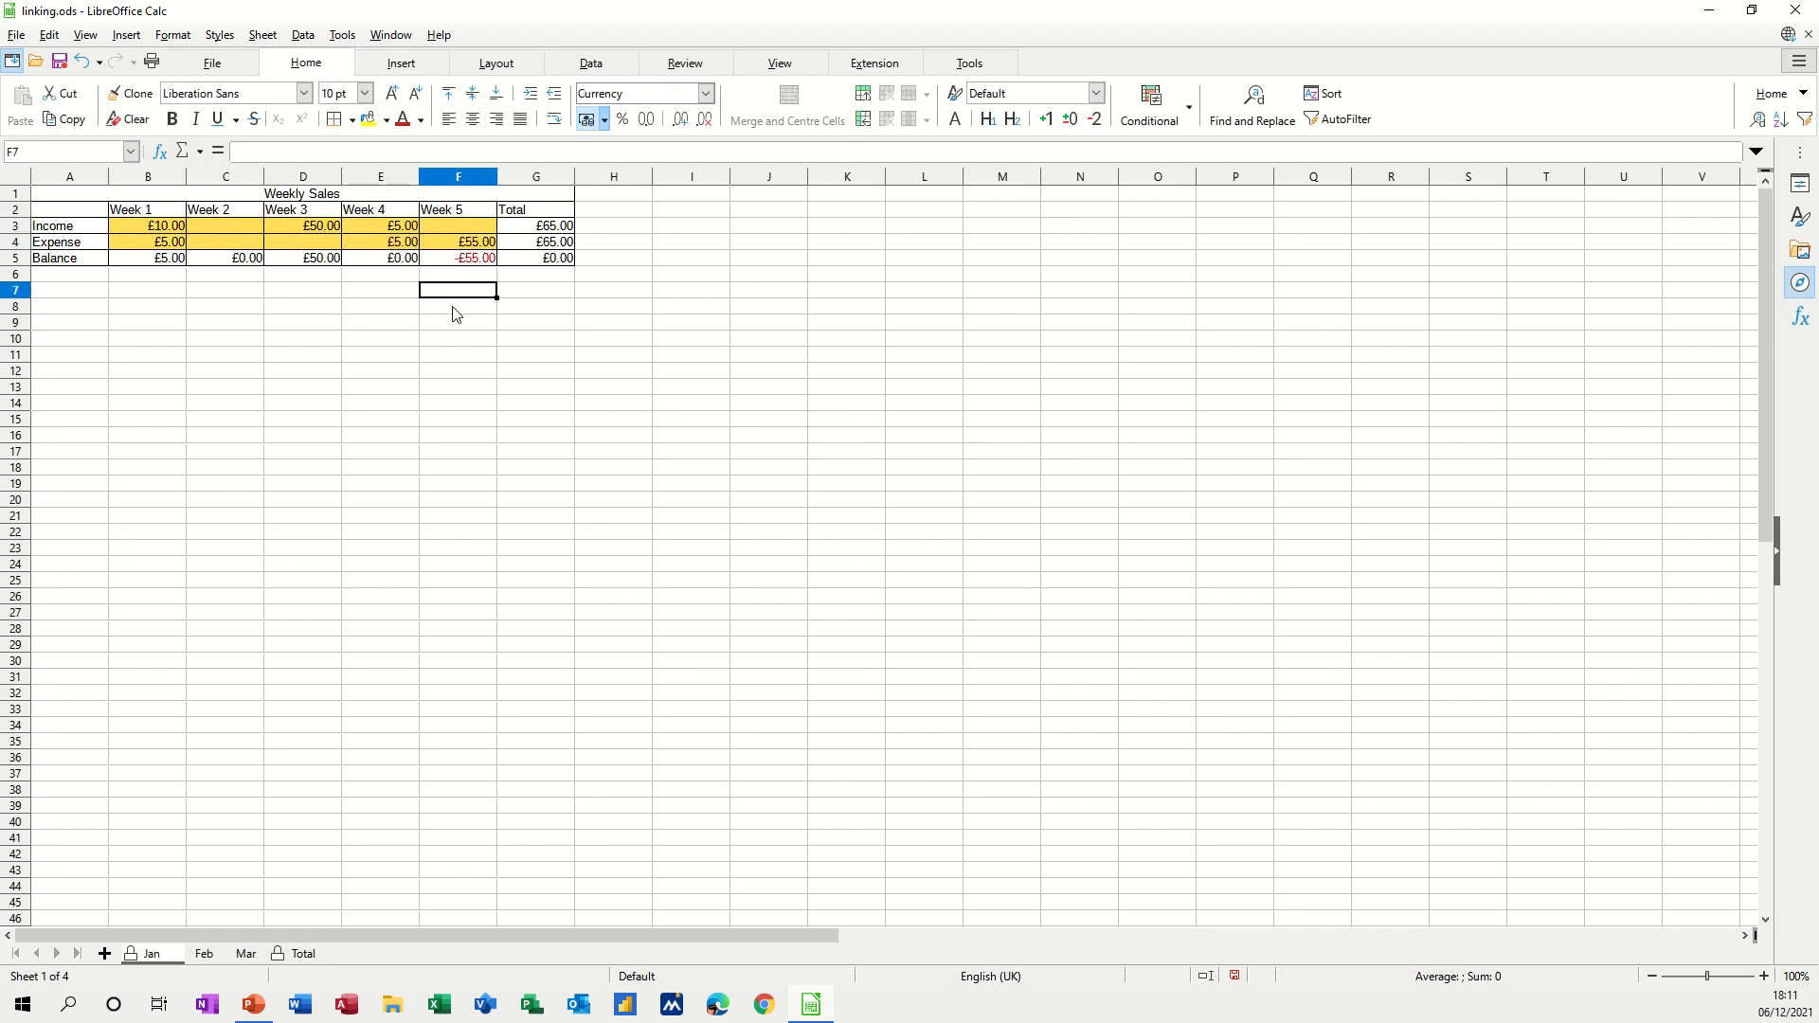
left_click(204, 954)
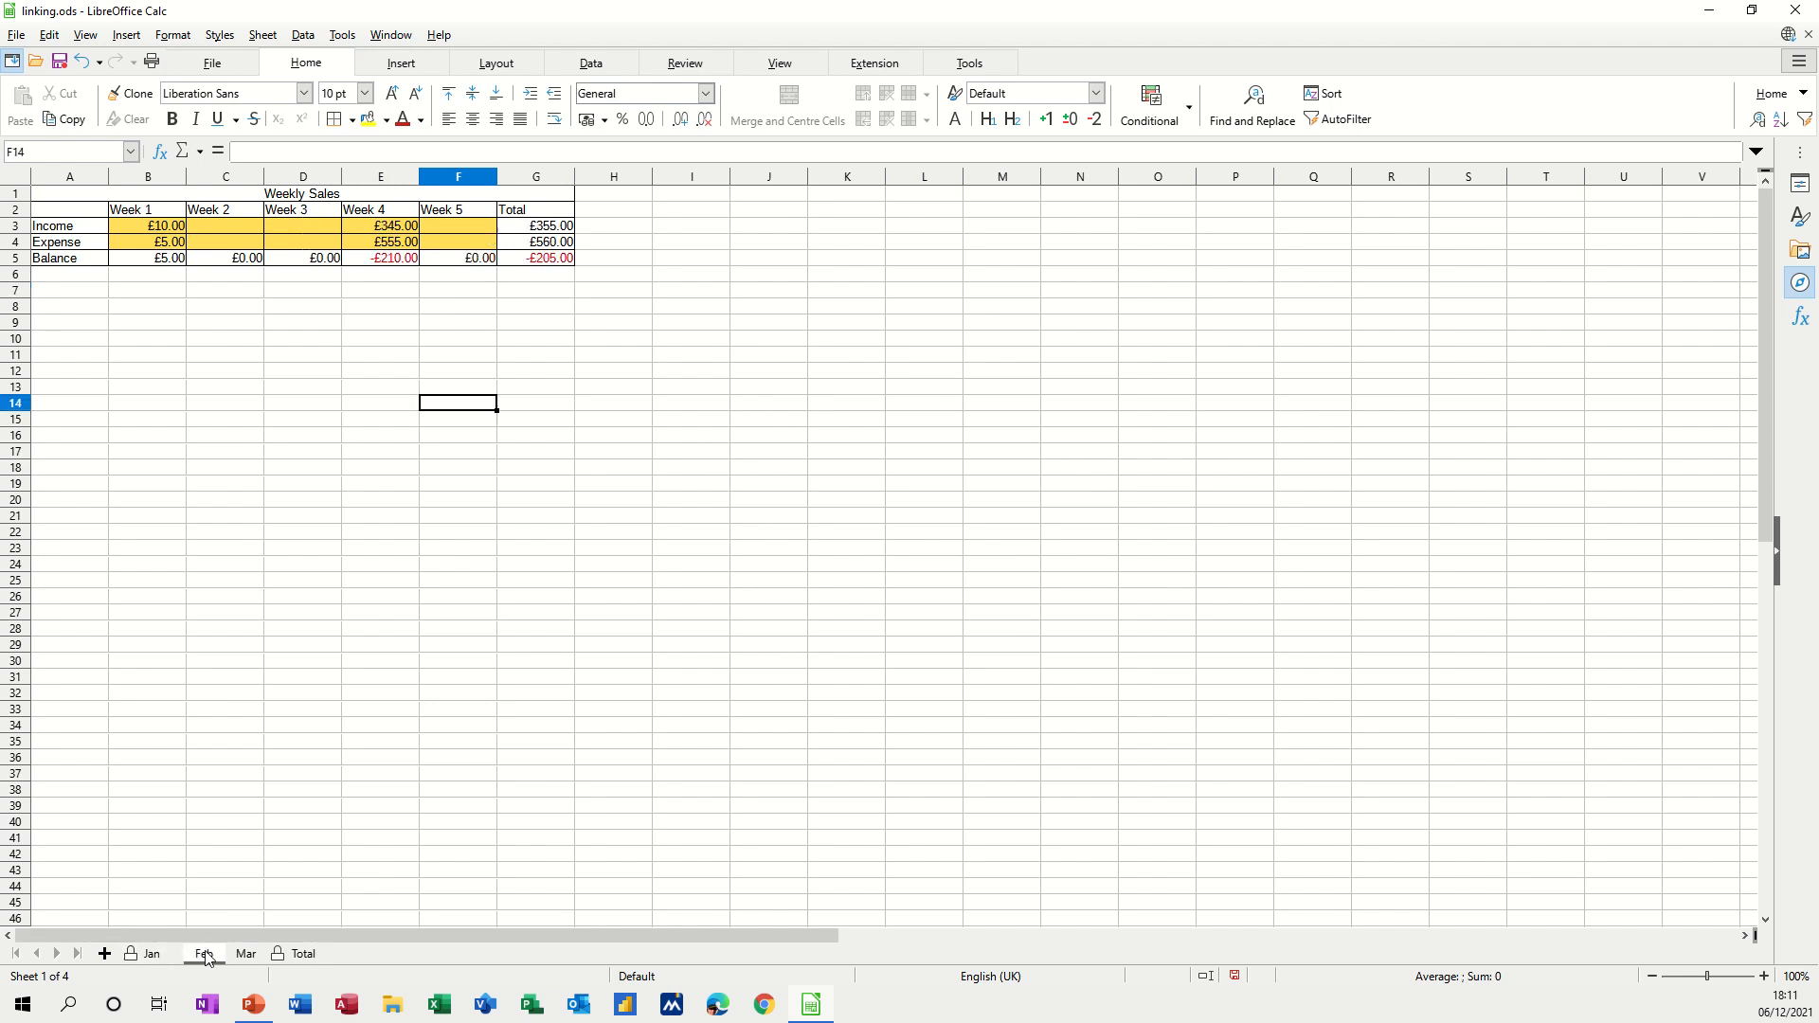
Unlock the Feb input cells B3:F4 via Edit > Cell Protection.
left_click_drag(146, 235, 436, 246)
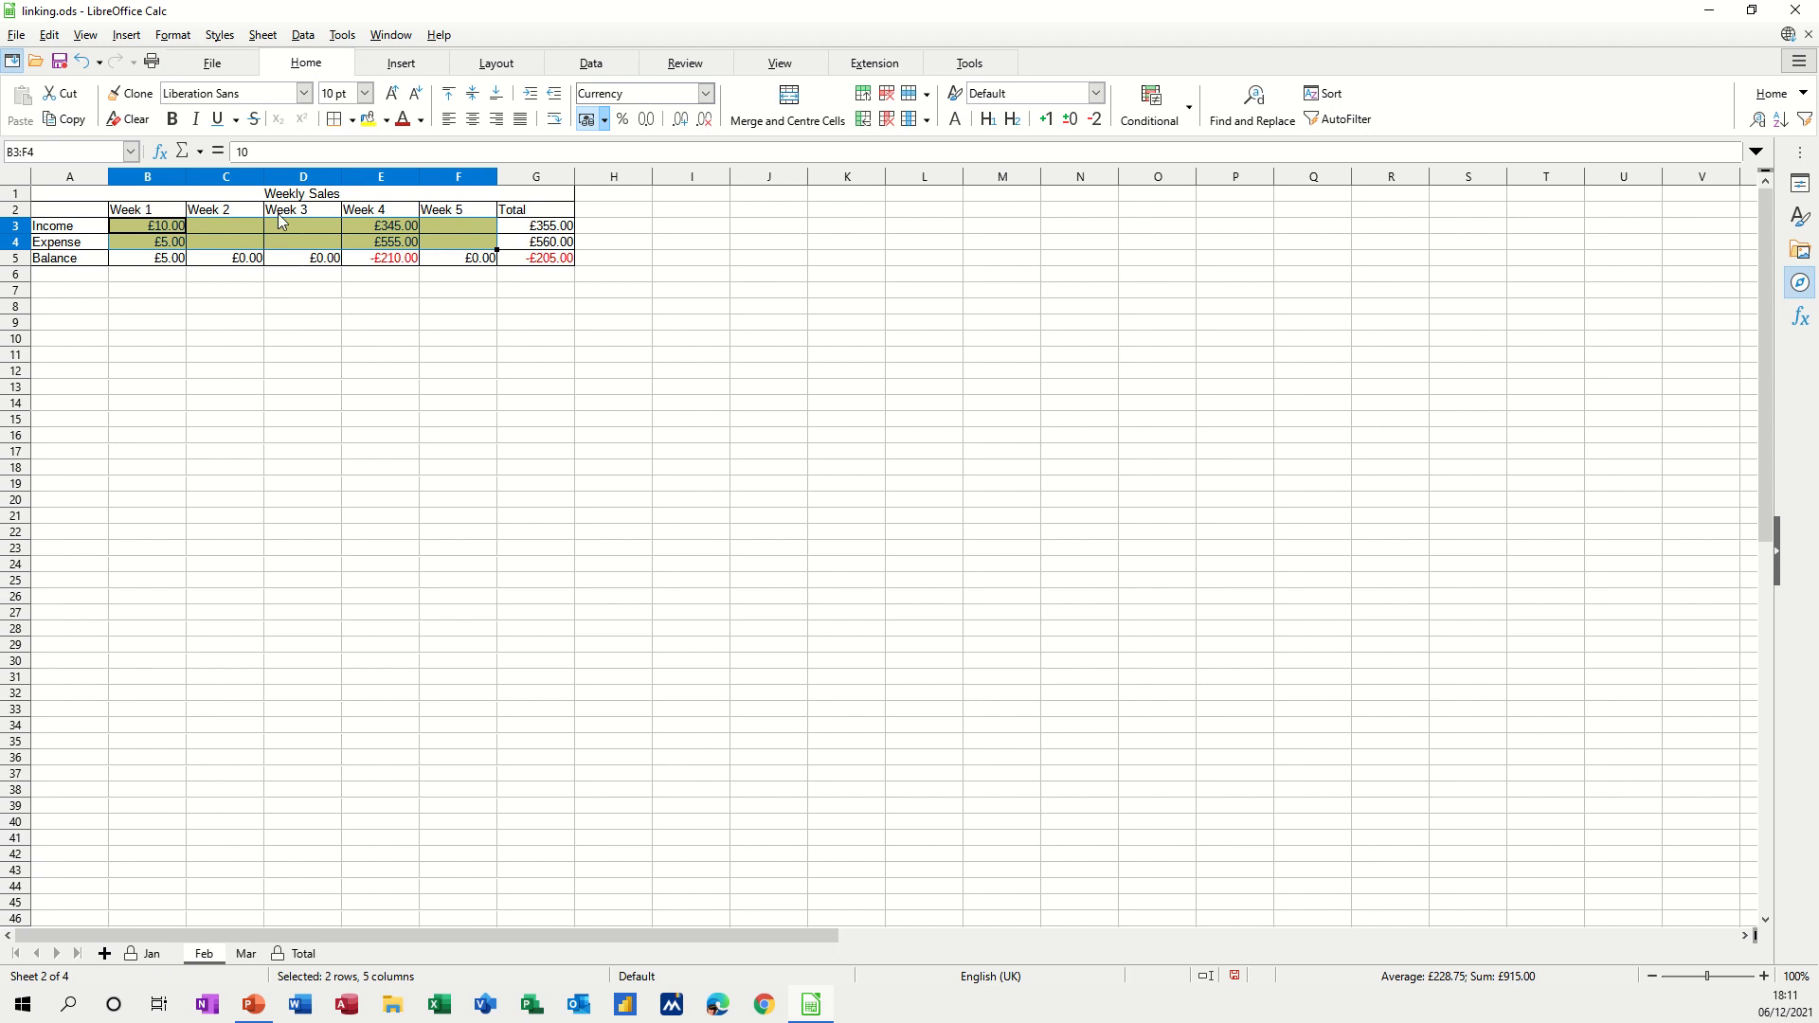
left_click(59, 43)
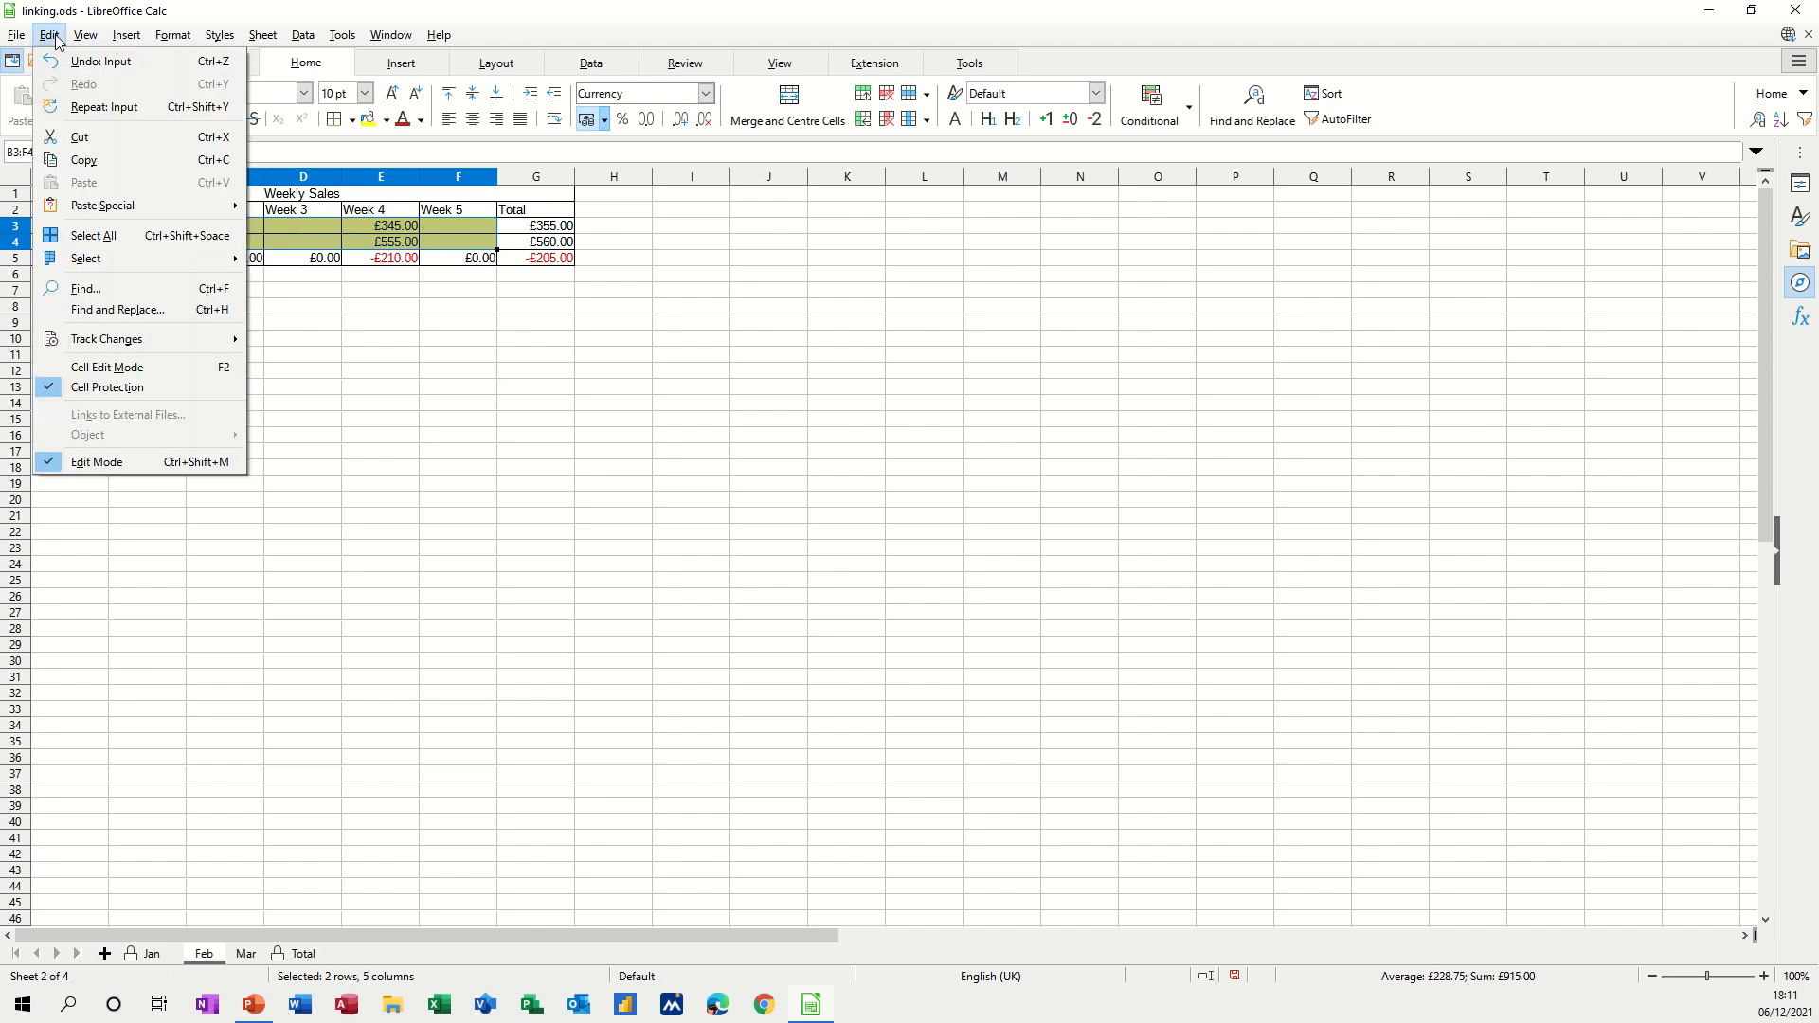
left_click(122, 388)
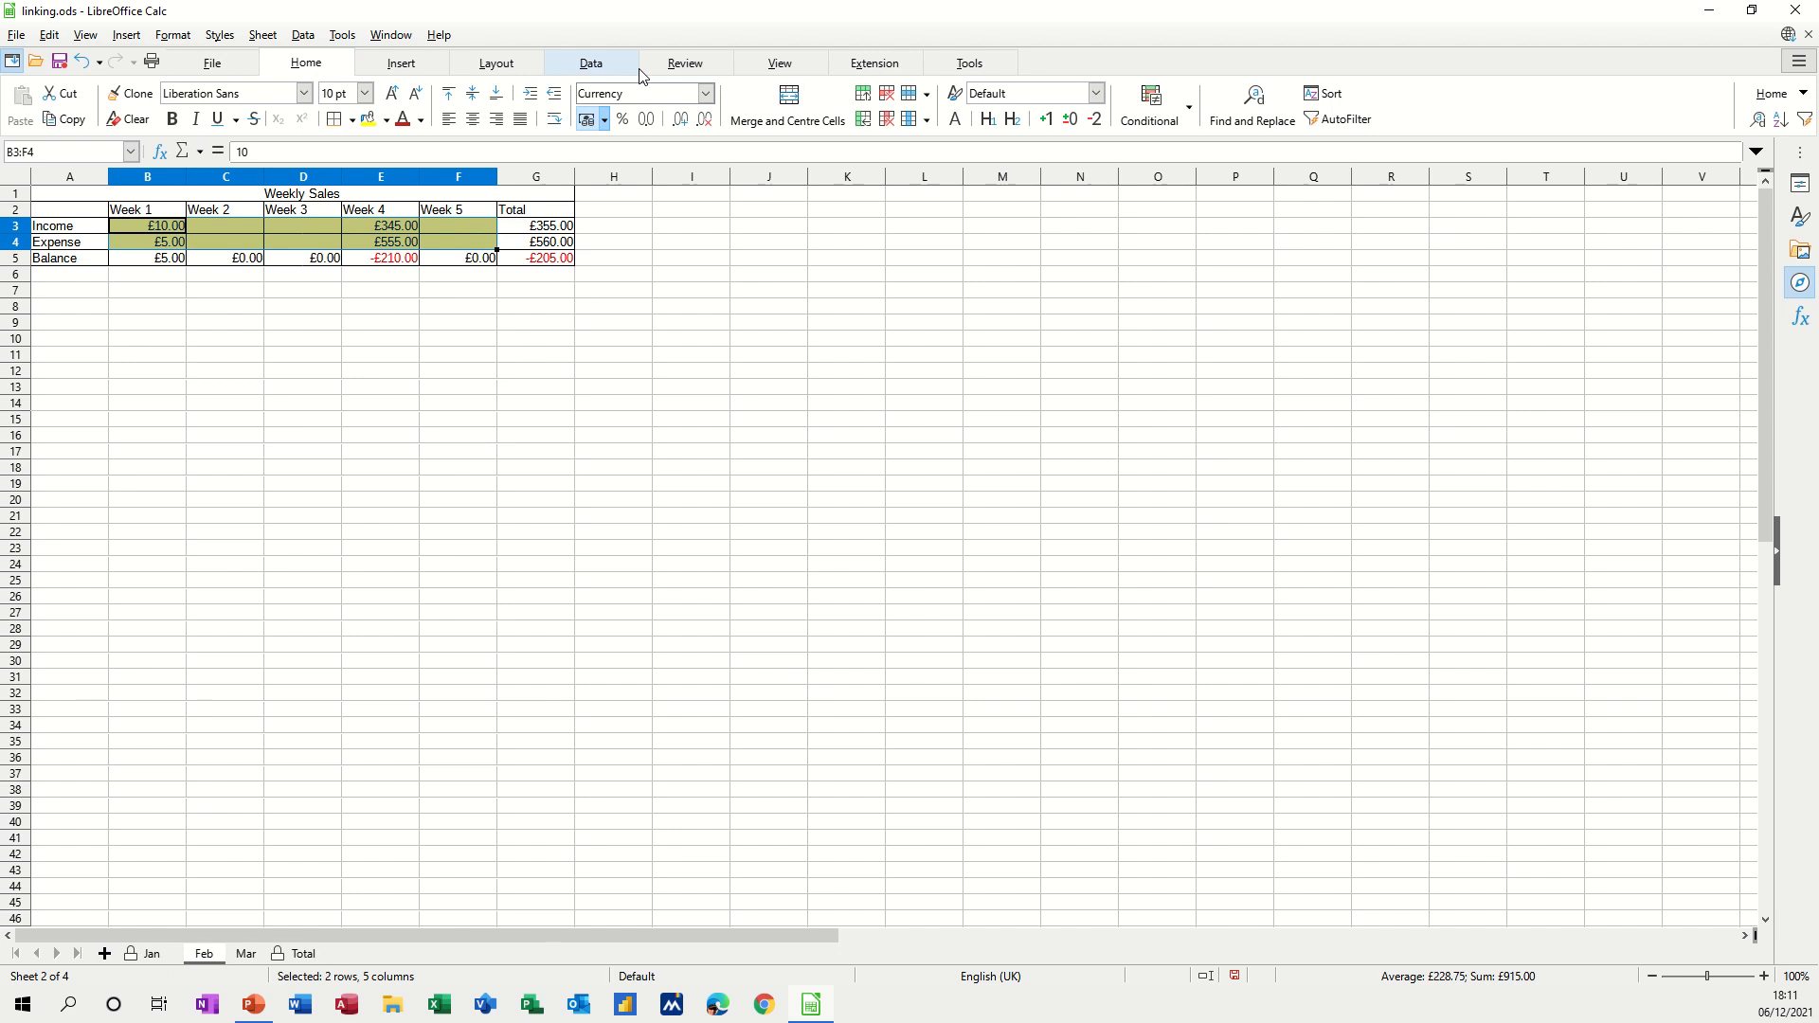
Protect the Feb sheet and verify that editing F18 is refused.
left_click(684, 63)
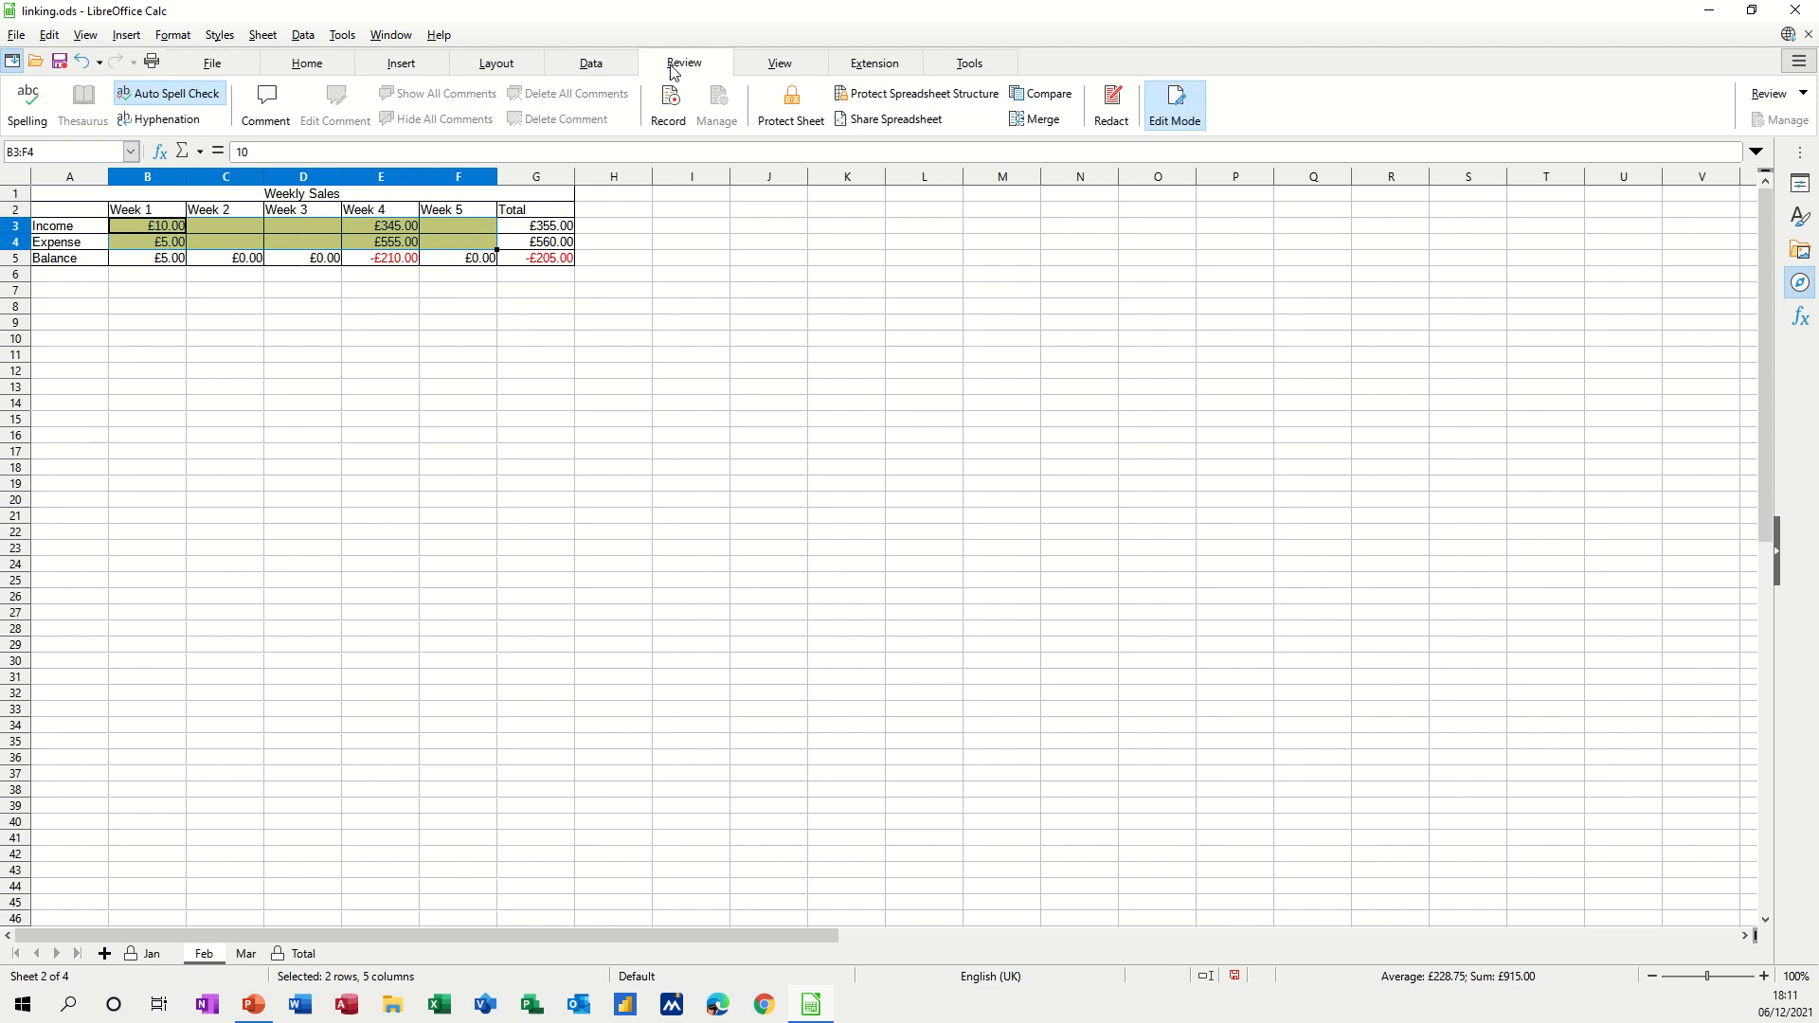
left_click(792, 106)
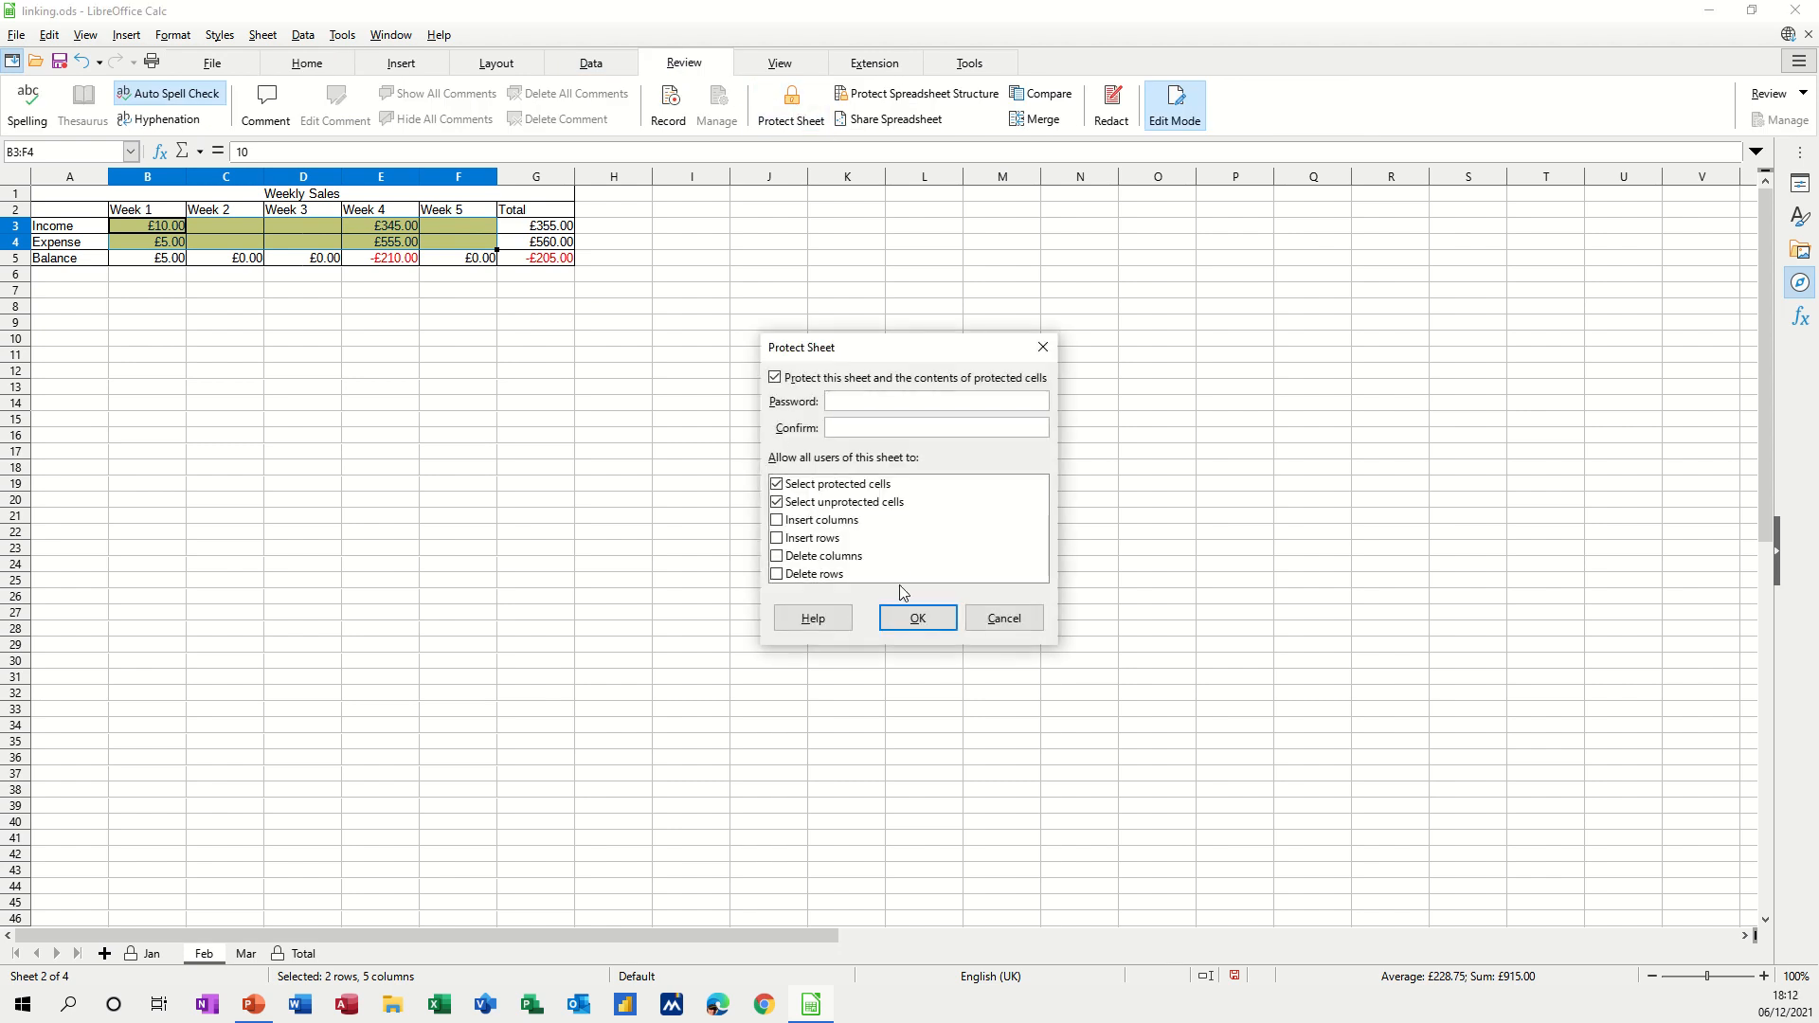
left_click(904, 618)
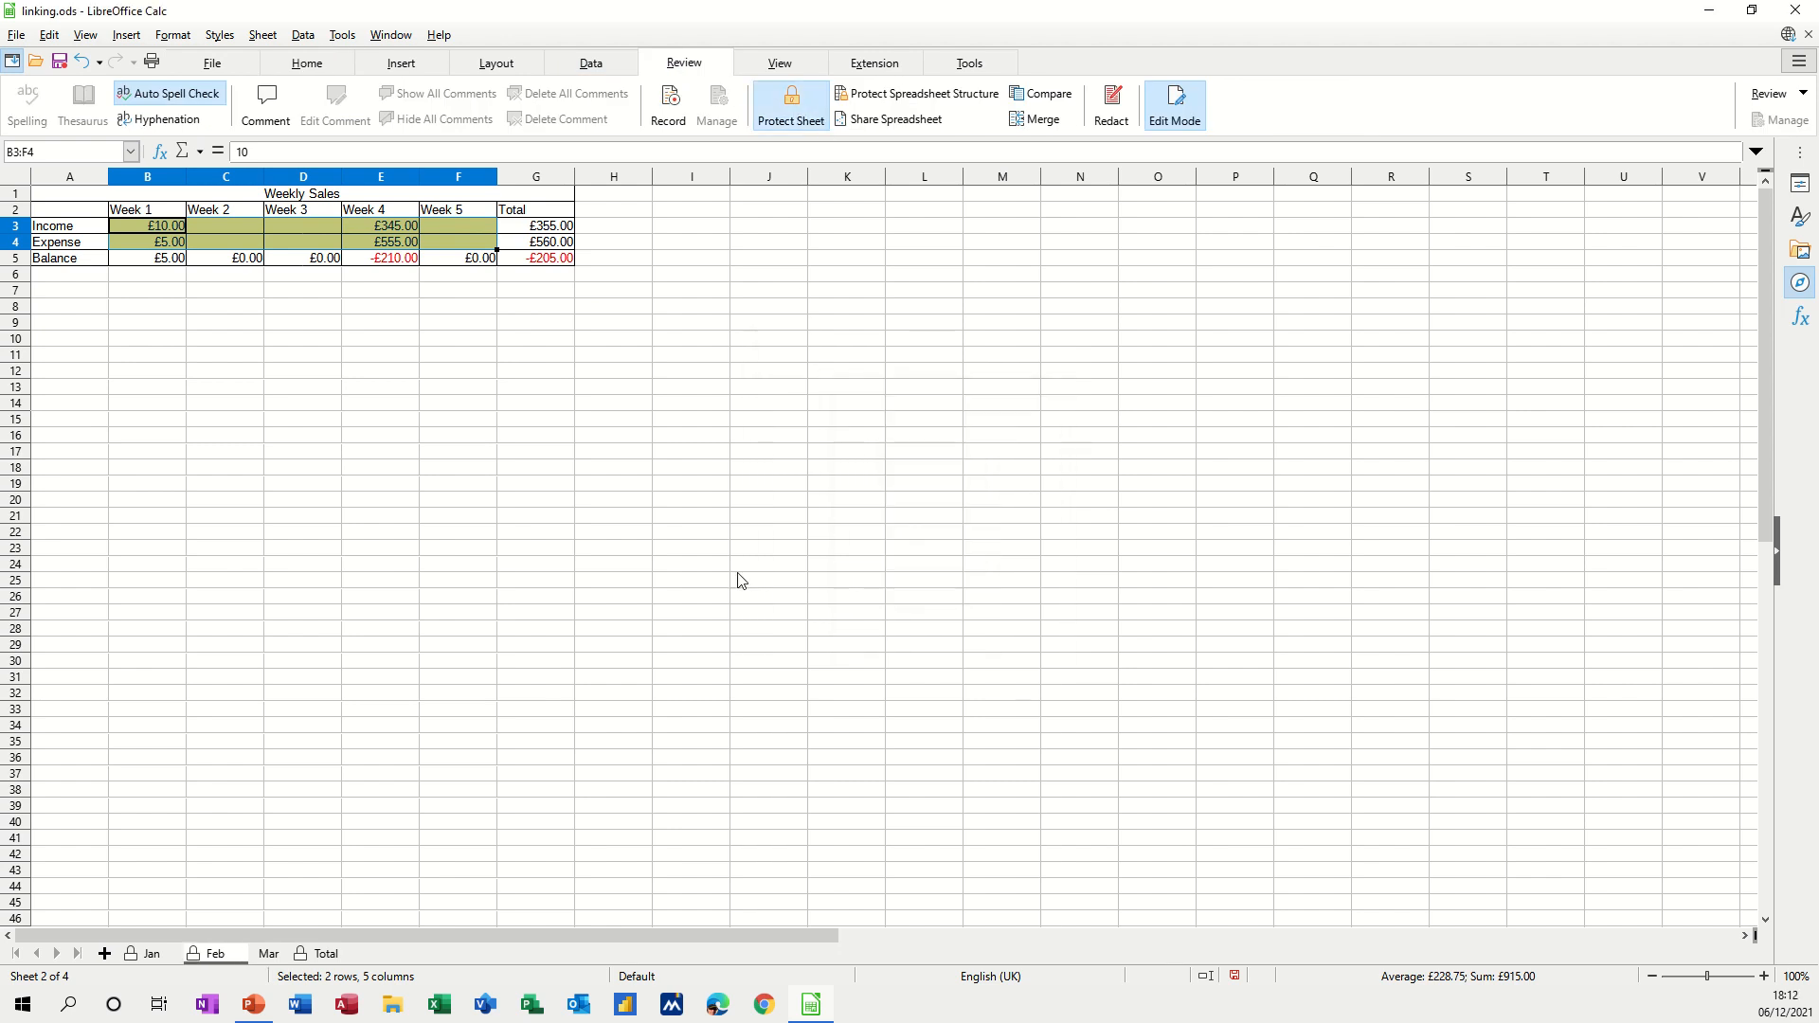
left_click(453, 469)
double_click(452, 463)
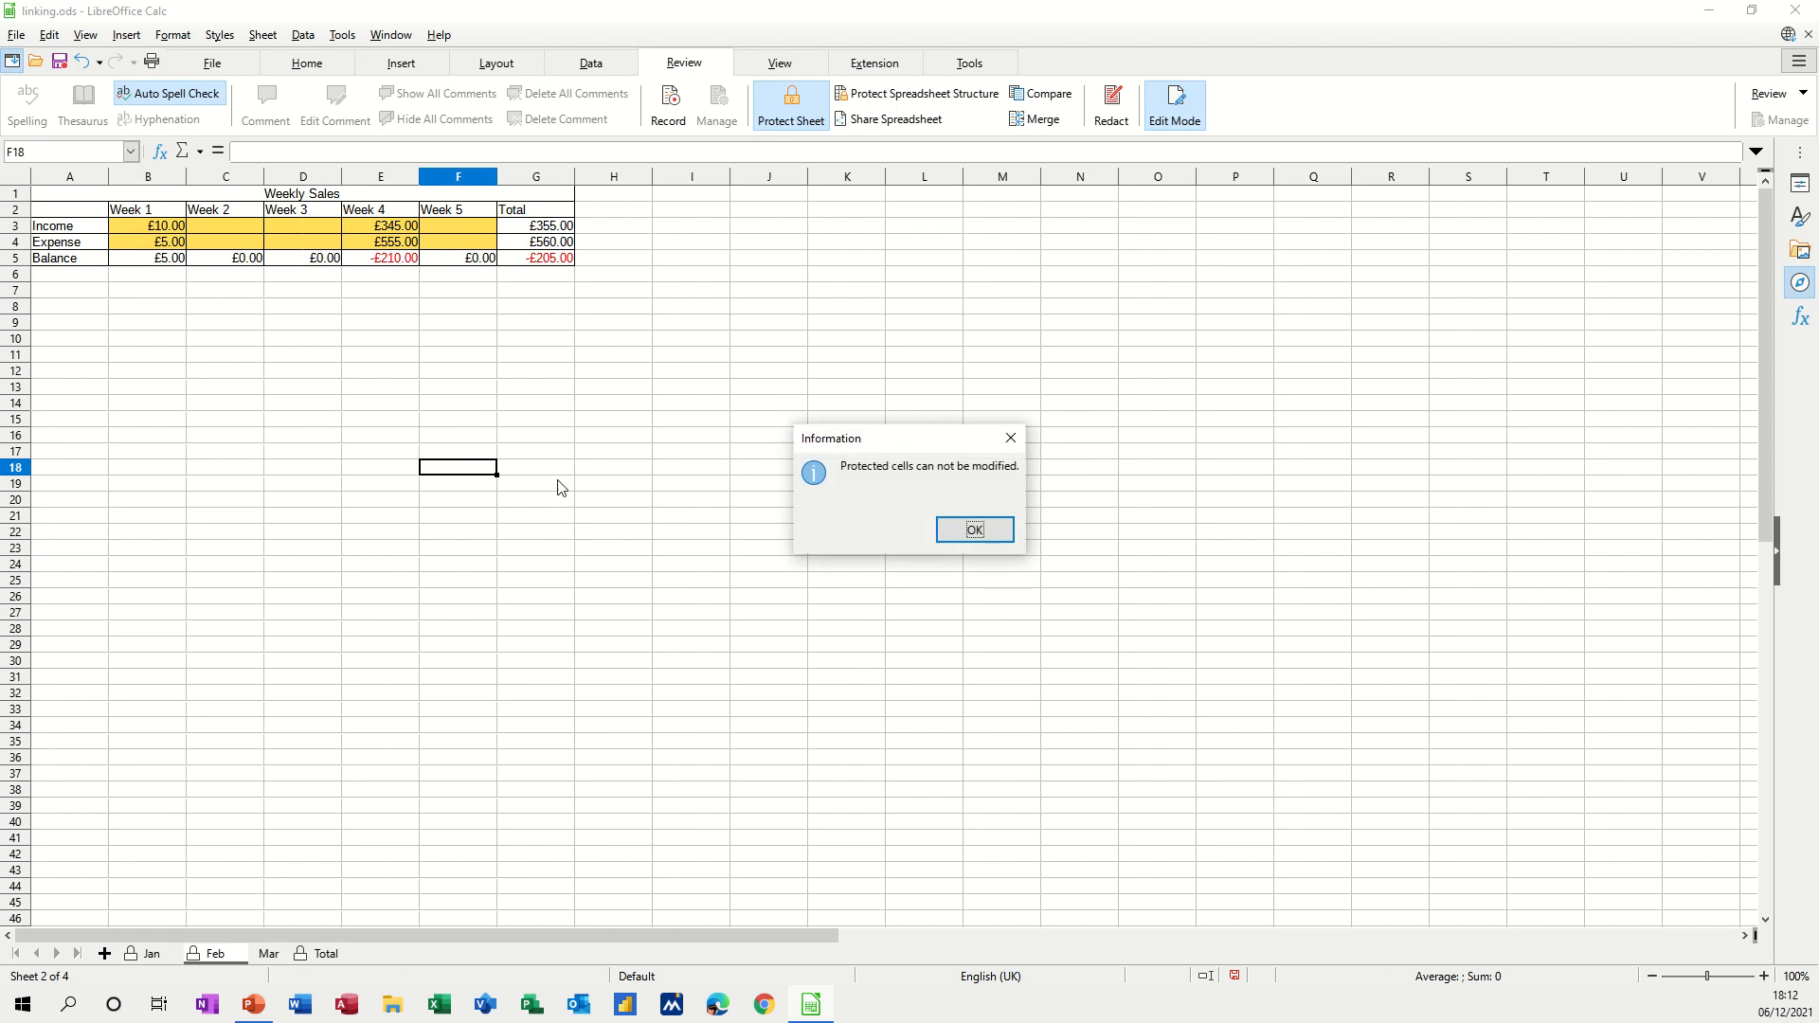
left_click(948, 530)
Enter 56 as Week 3 income in D3.
left_click(315, 232)
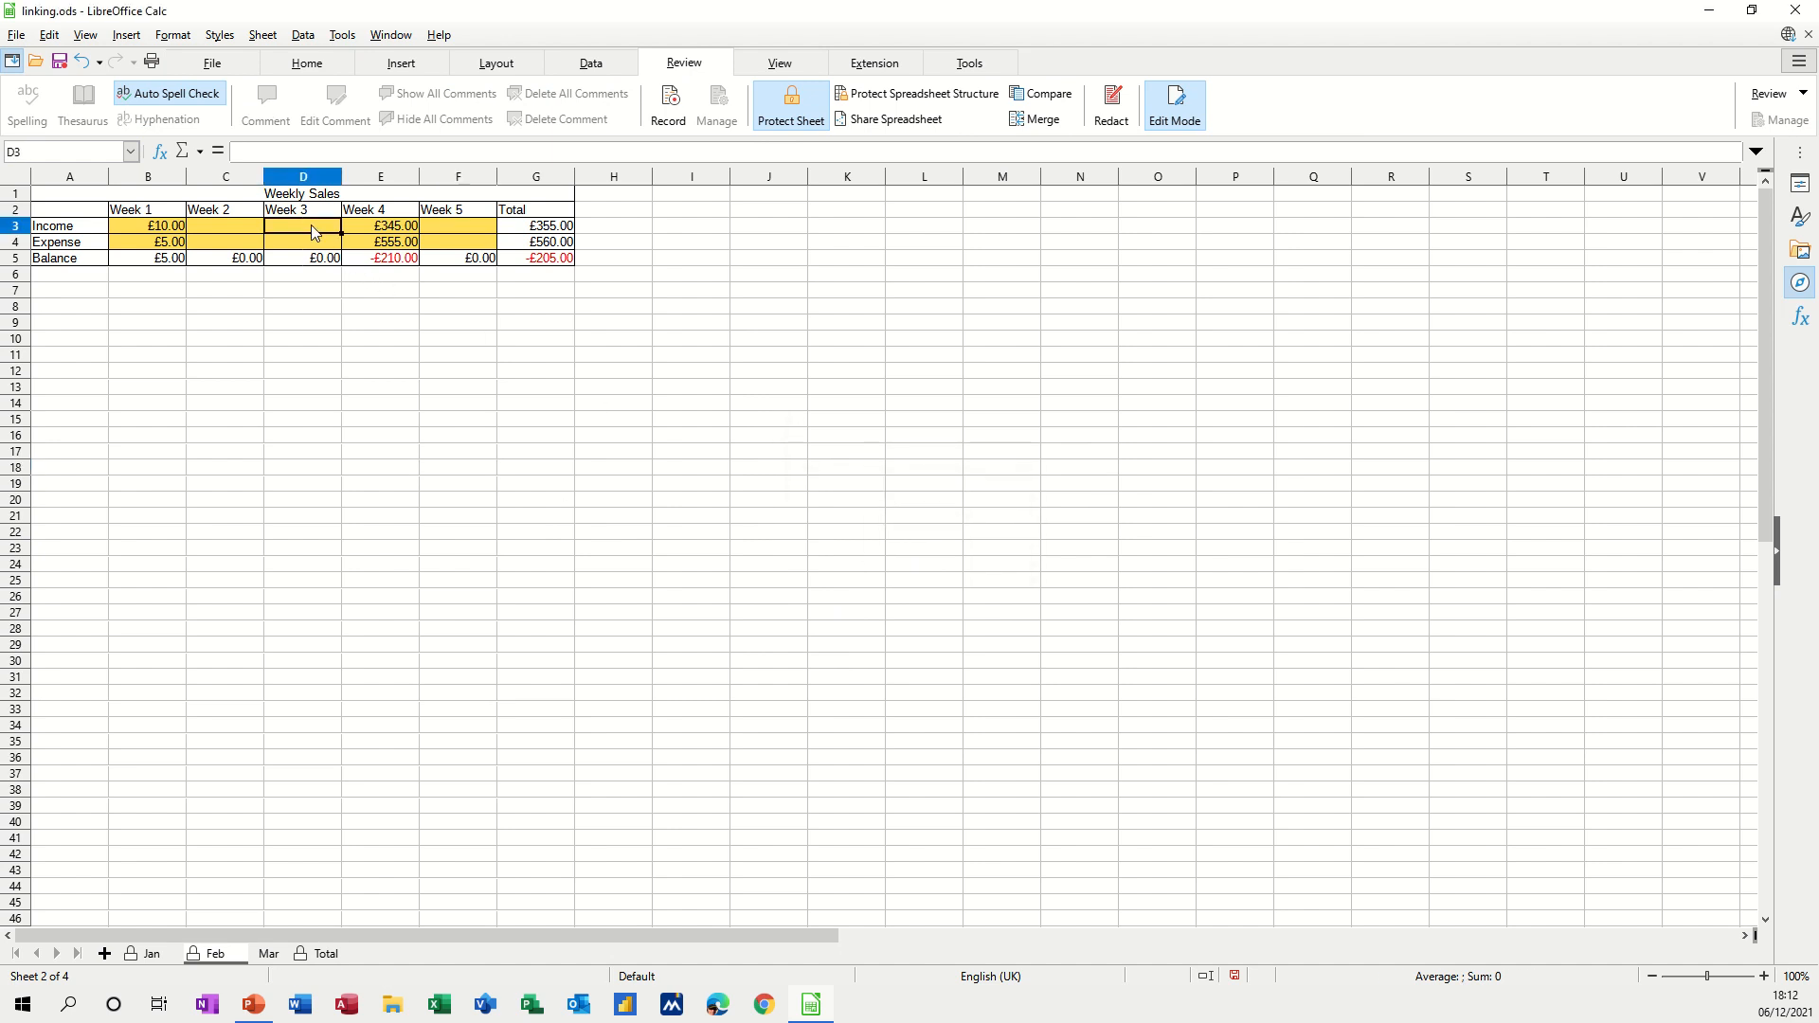
type("56")
left_click(323, 305)
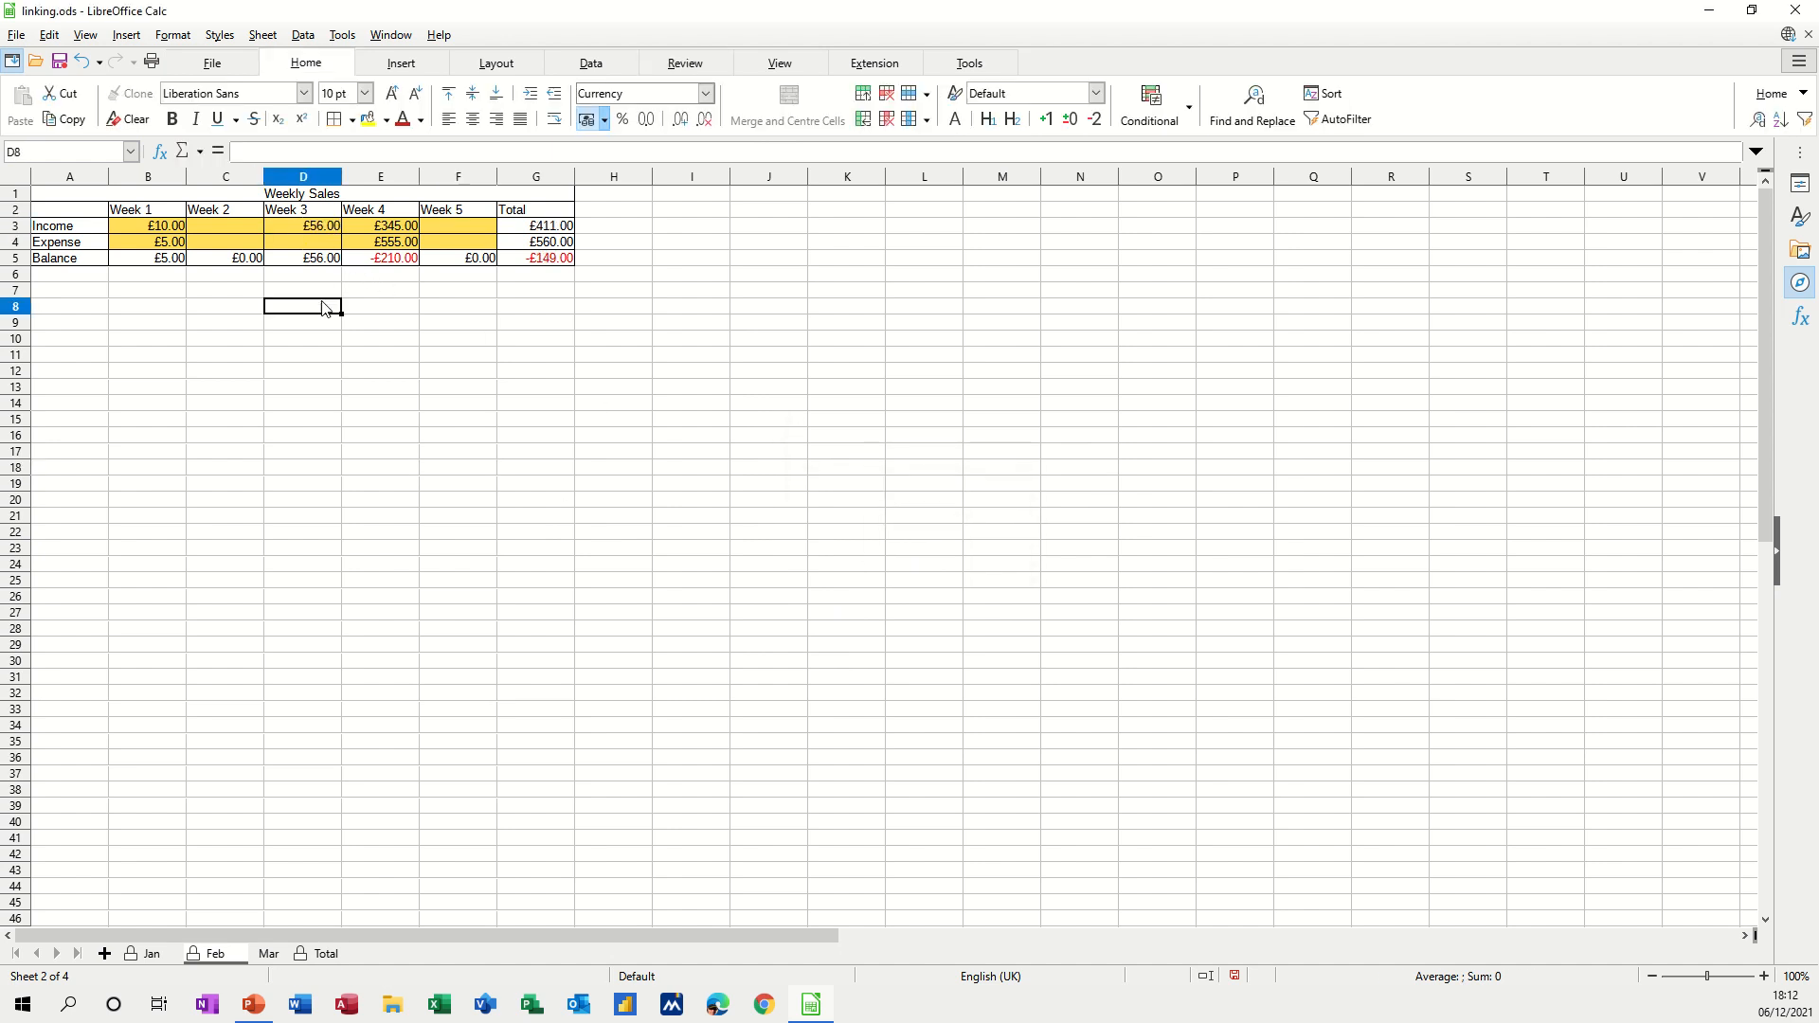
On the Mar sheet, turn off Cell Protection for input cells B3:F4.
left_click(267, 954)
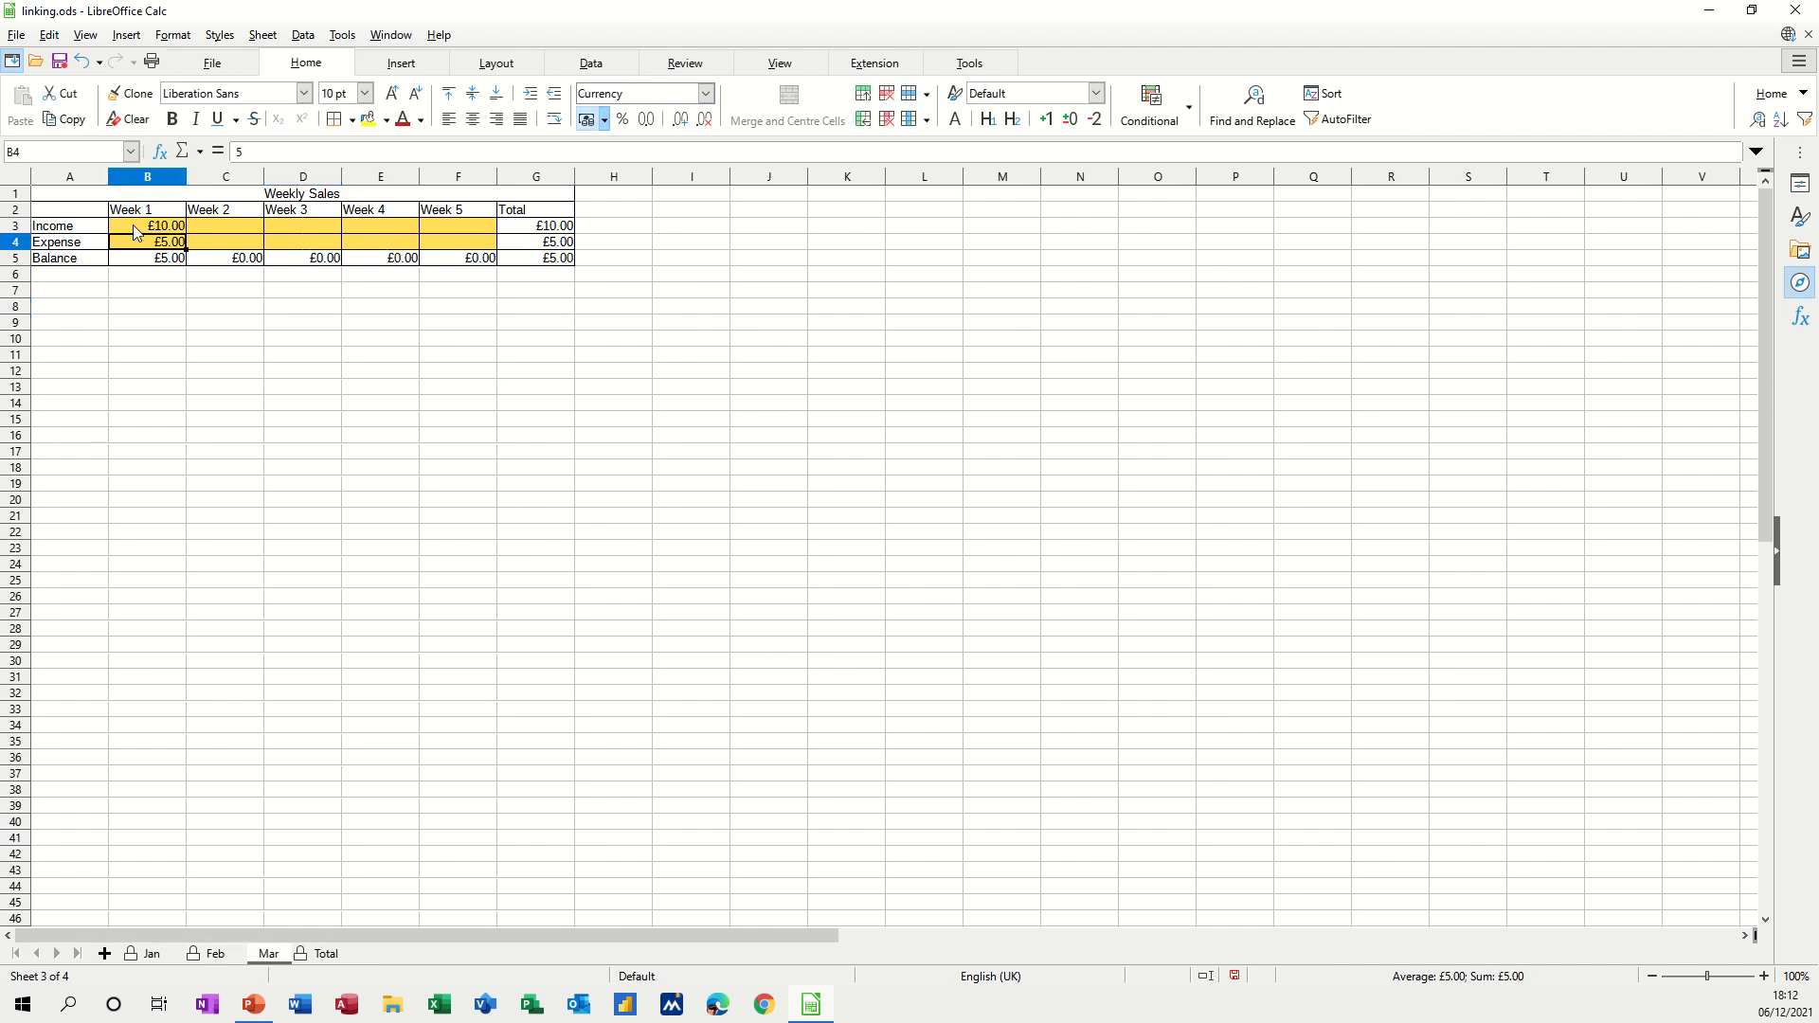
left_click_drag(135, 232, 440, 240)
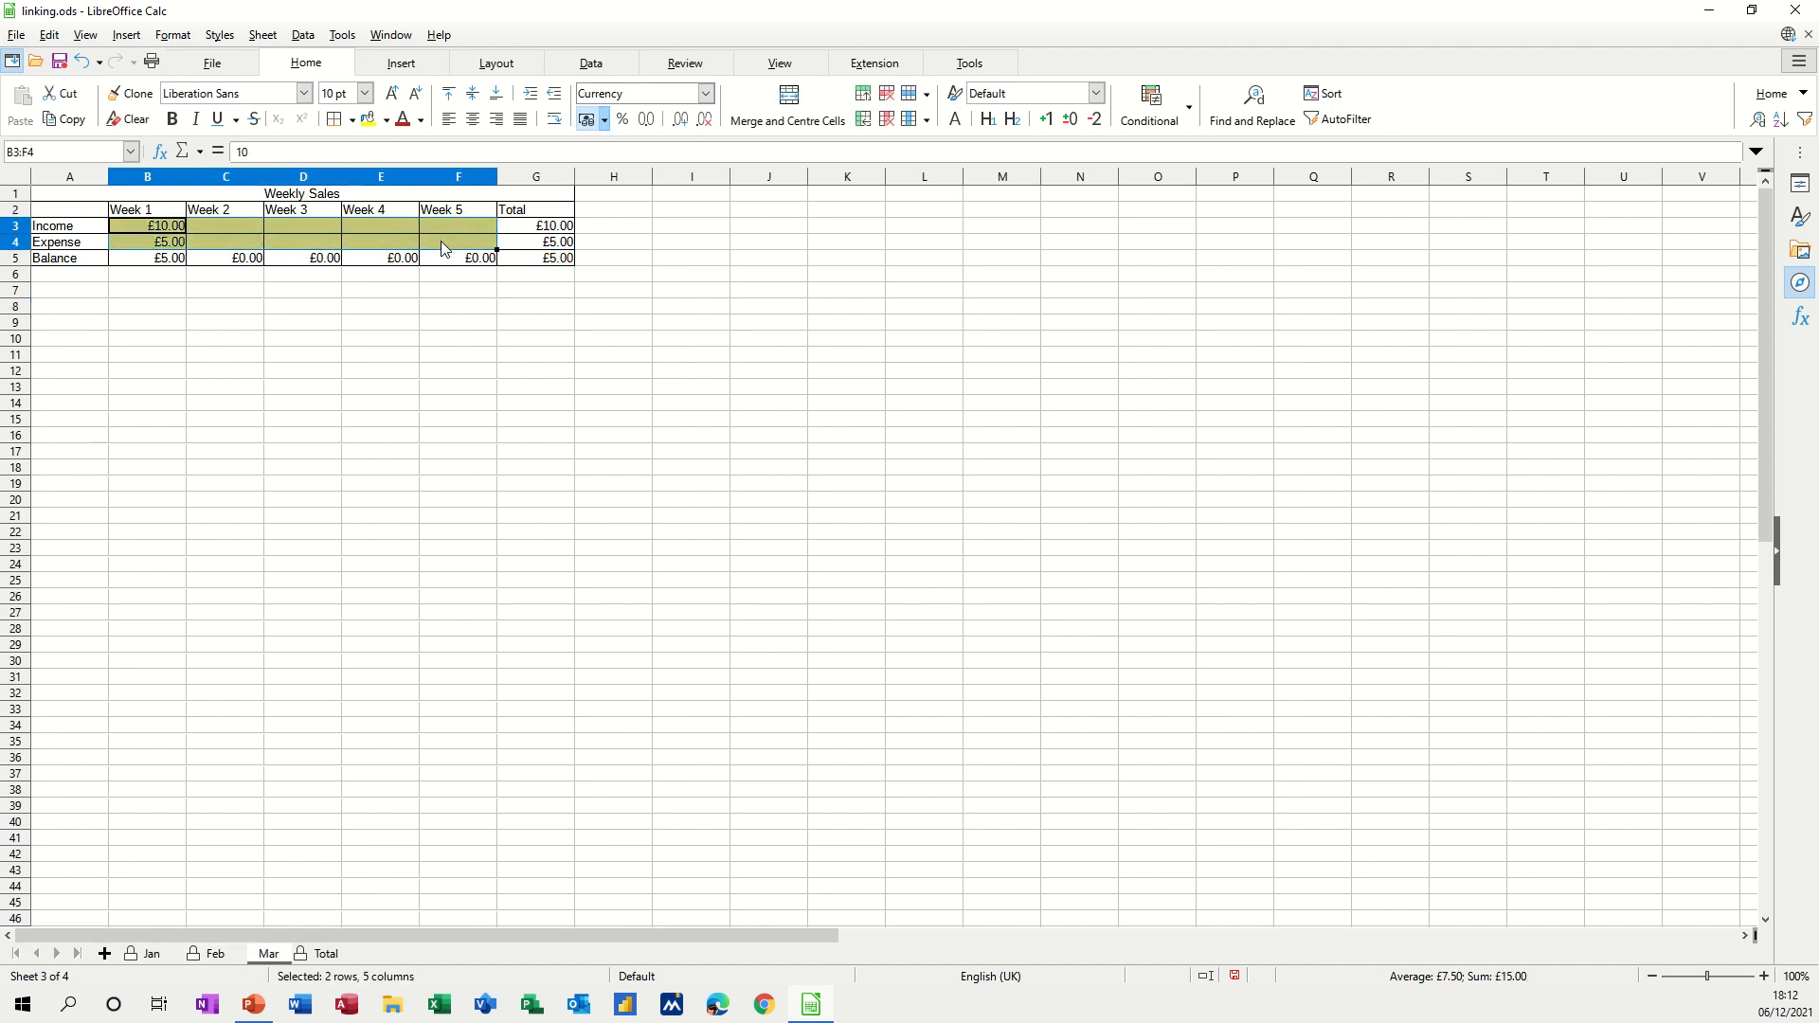
left_click(55, 38)
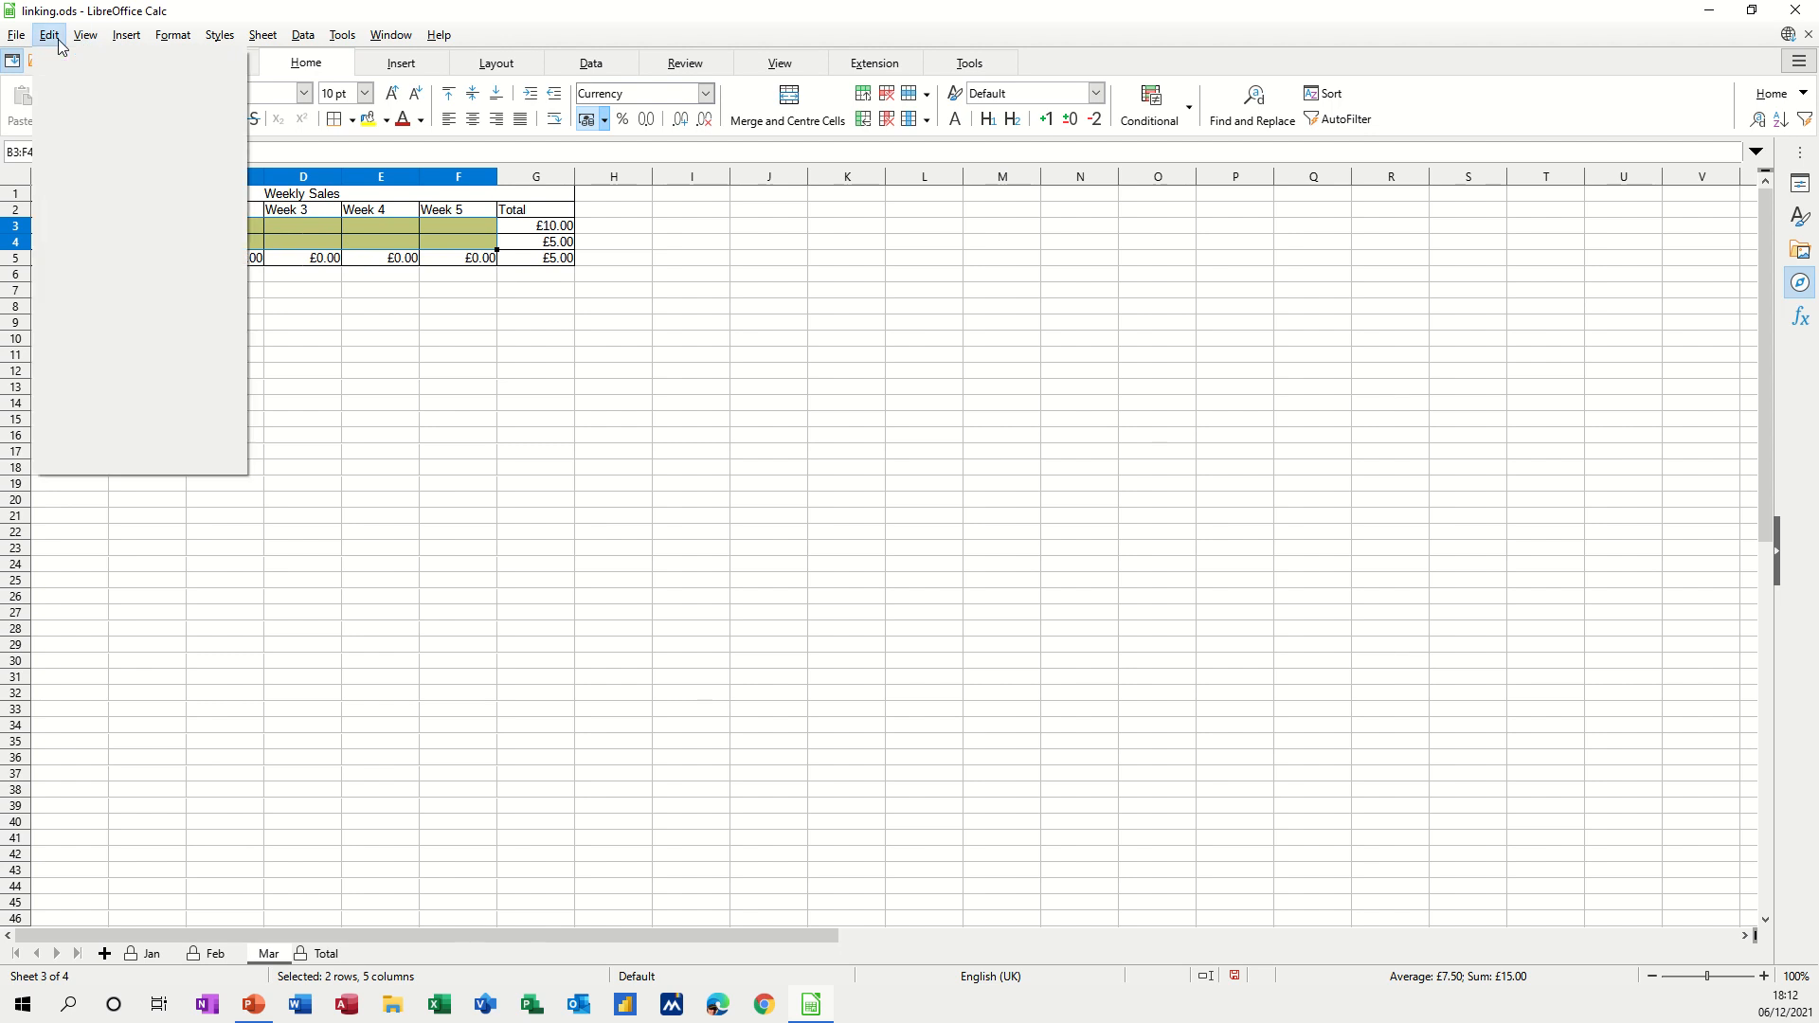
left_click(104, 390)
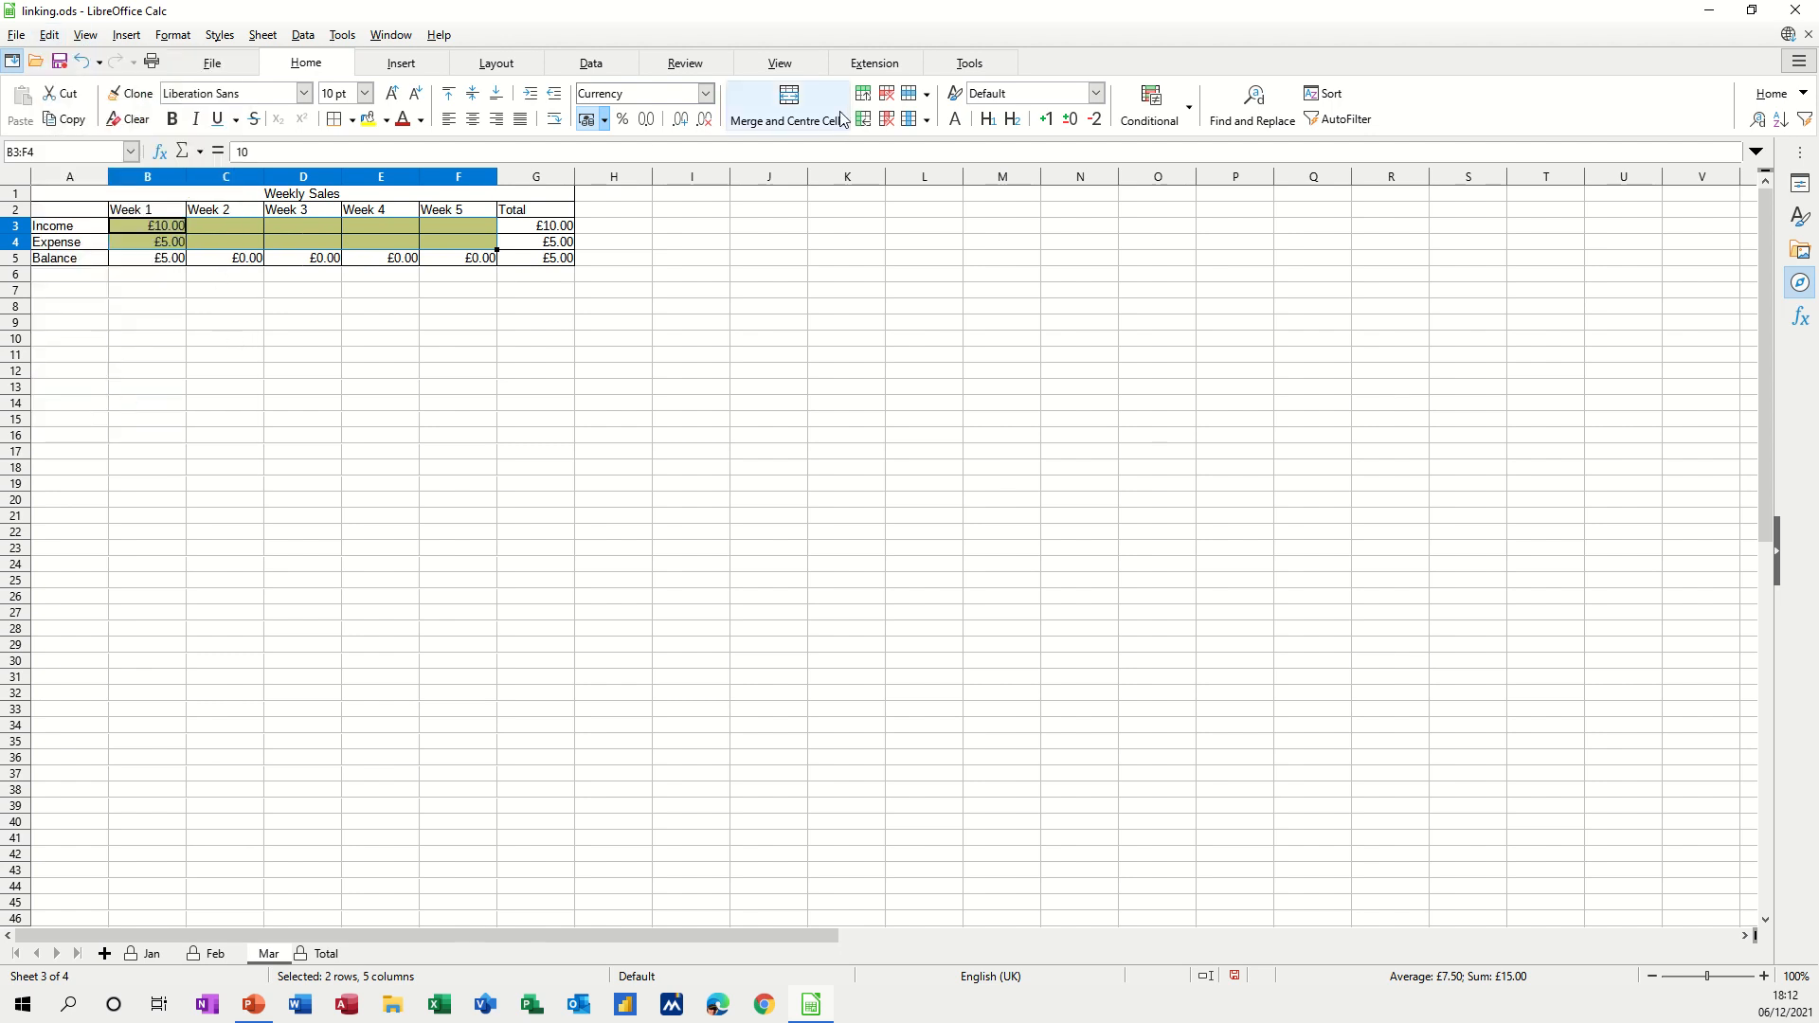
Protect the Mar sheet and verify that editing H18 is refused.
left_click(679, 65)
left_click(791, 102)
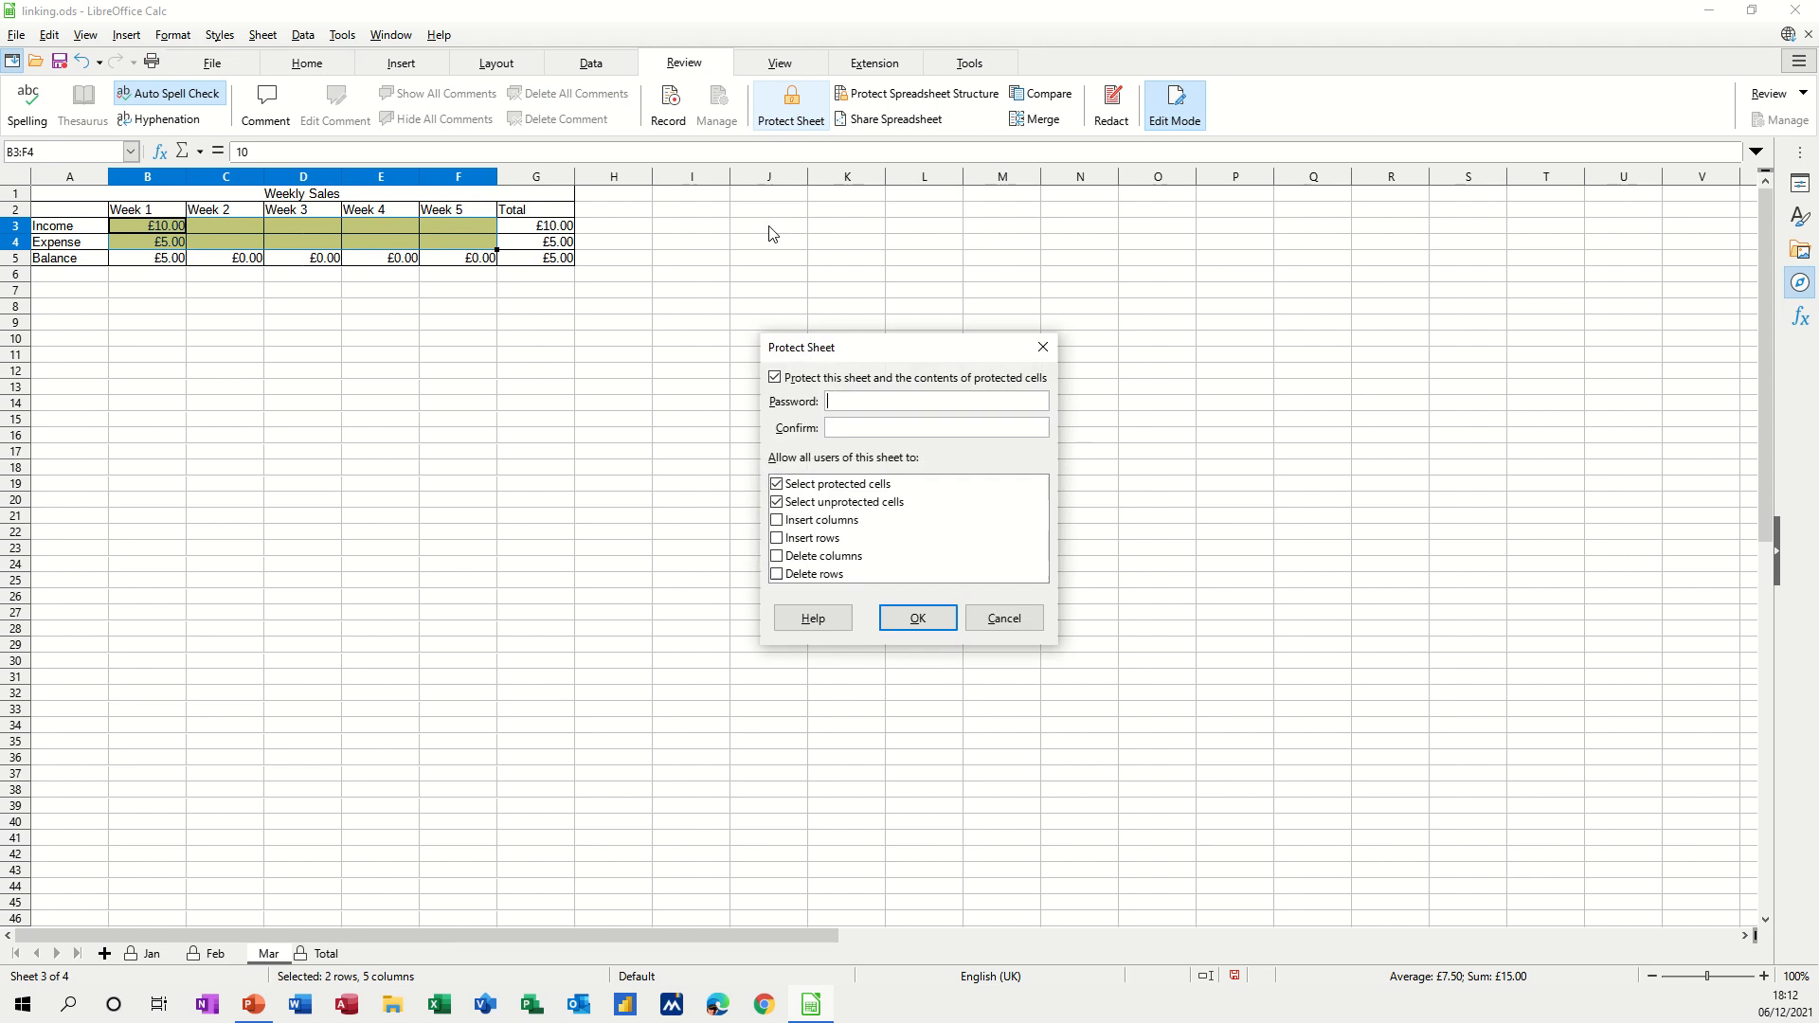
left_click(892, 622)
double_click(644, 467)
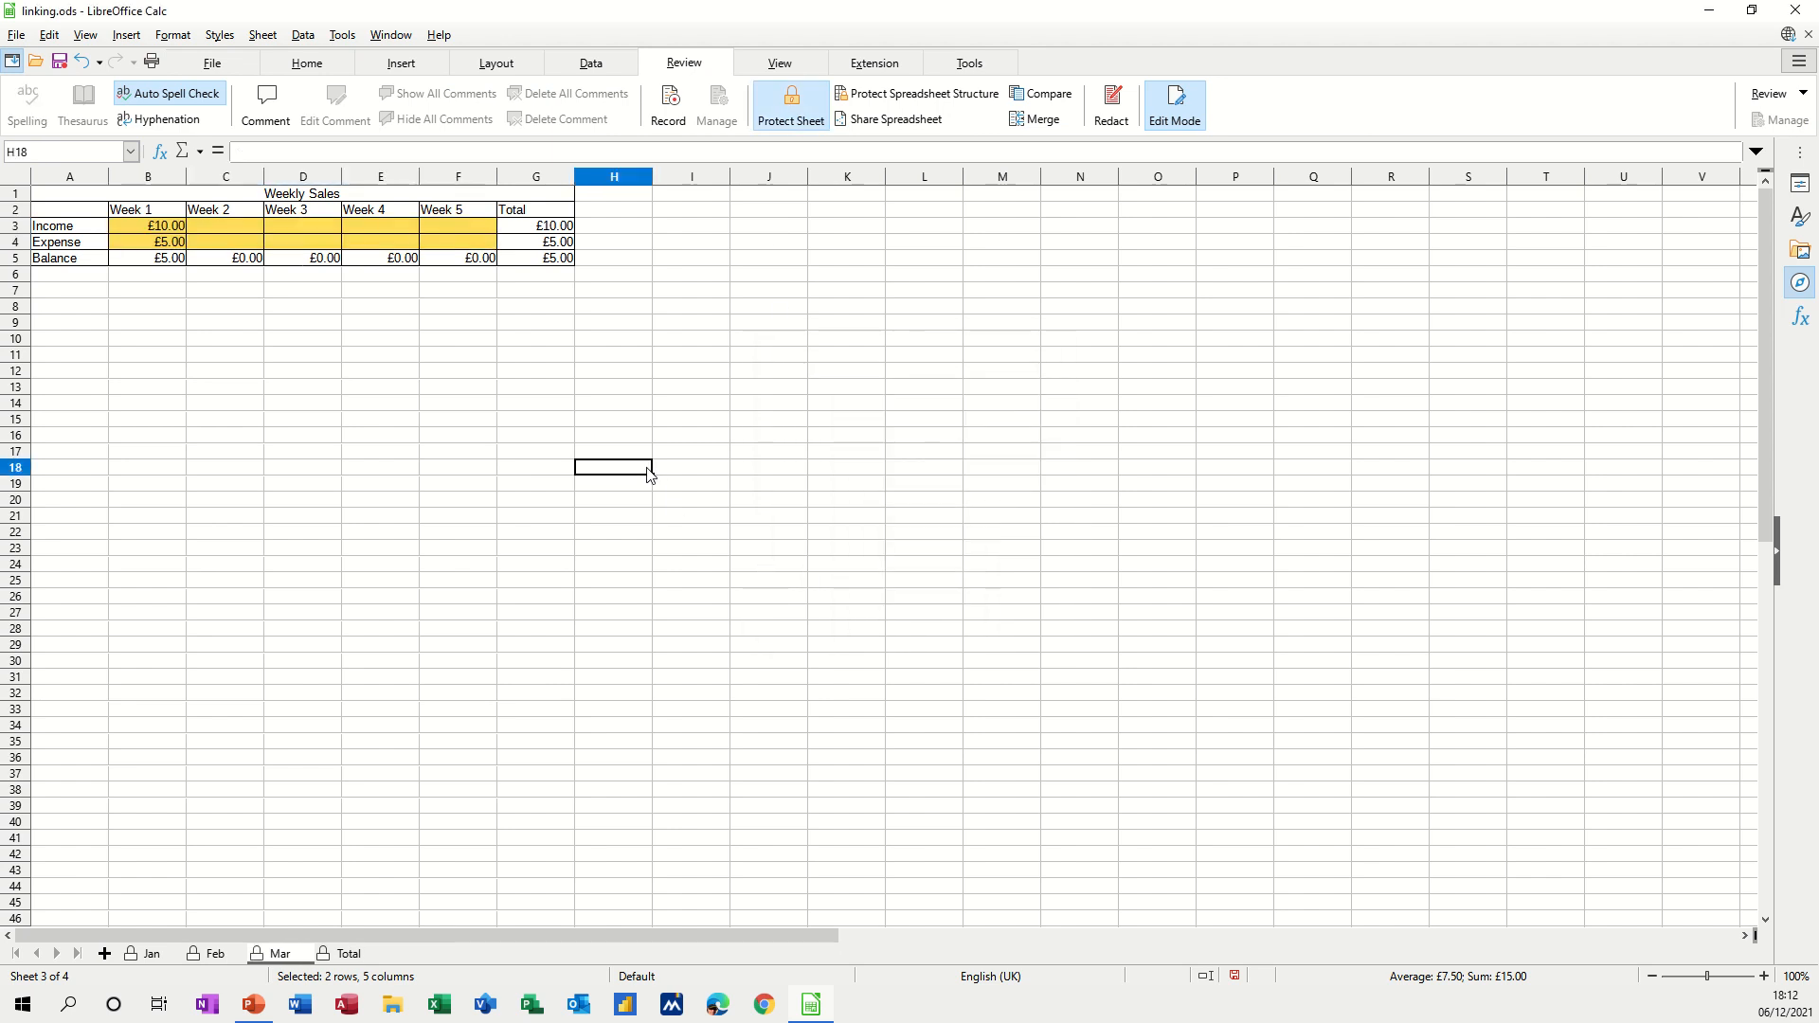
left_click(950, 530)
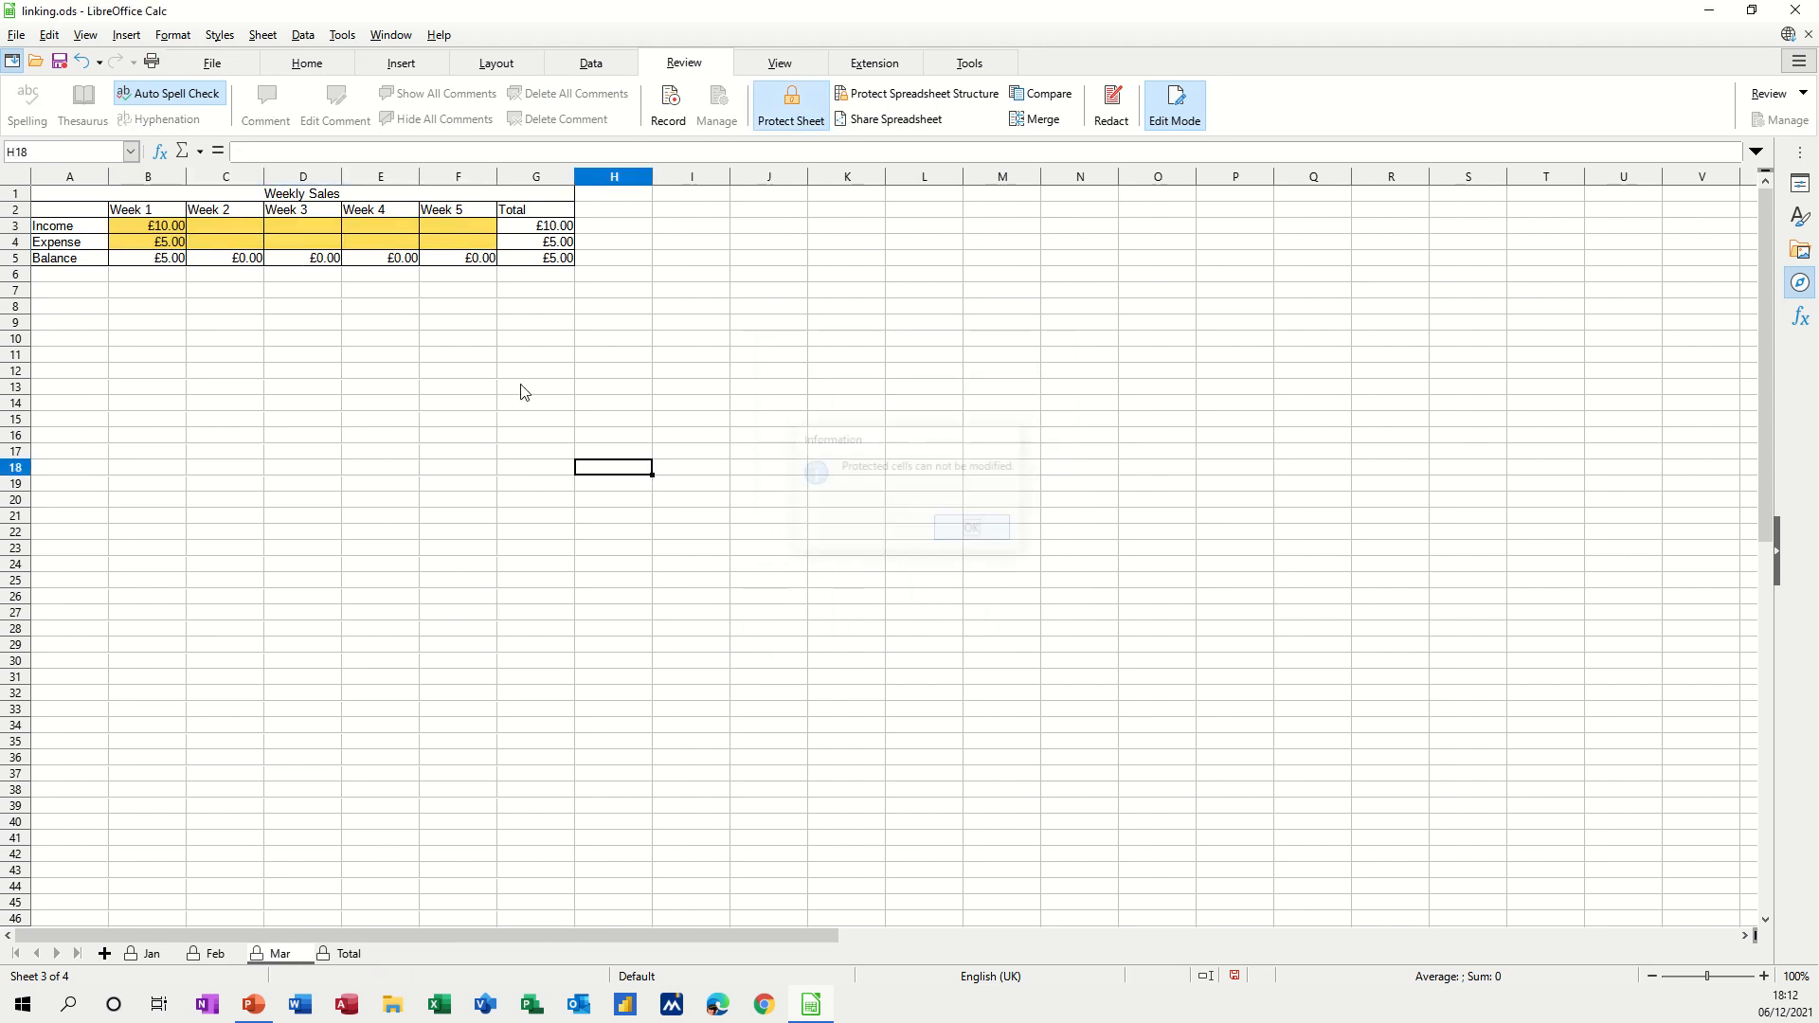
Enter 67 as Week 2 expense in C4.
left_click(220, 245)
type("67")
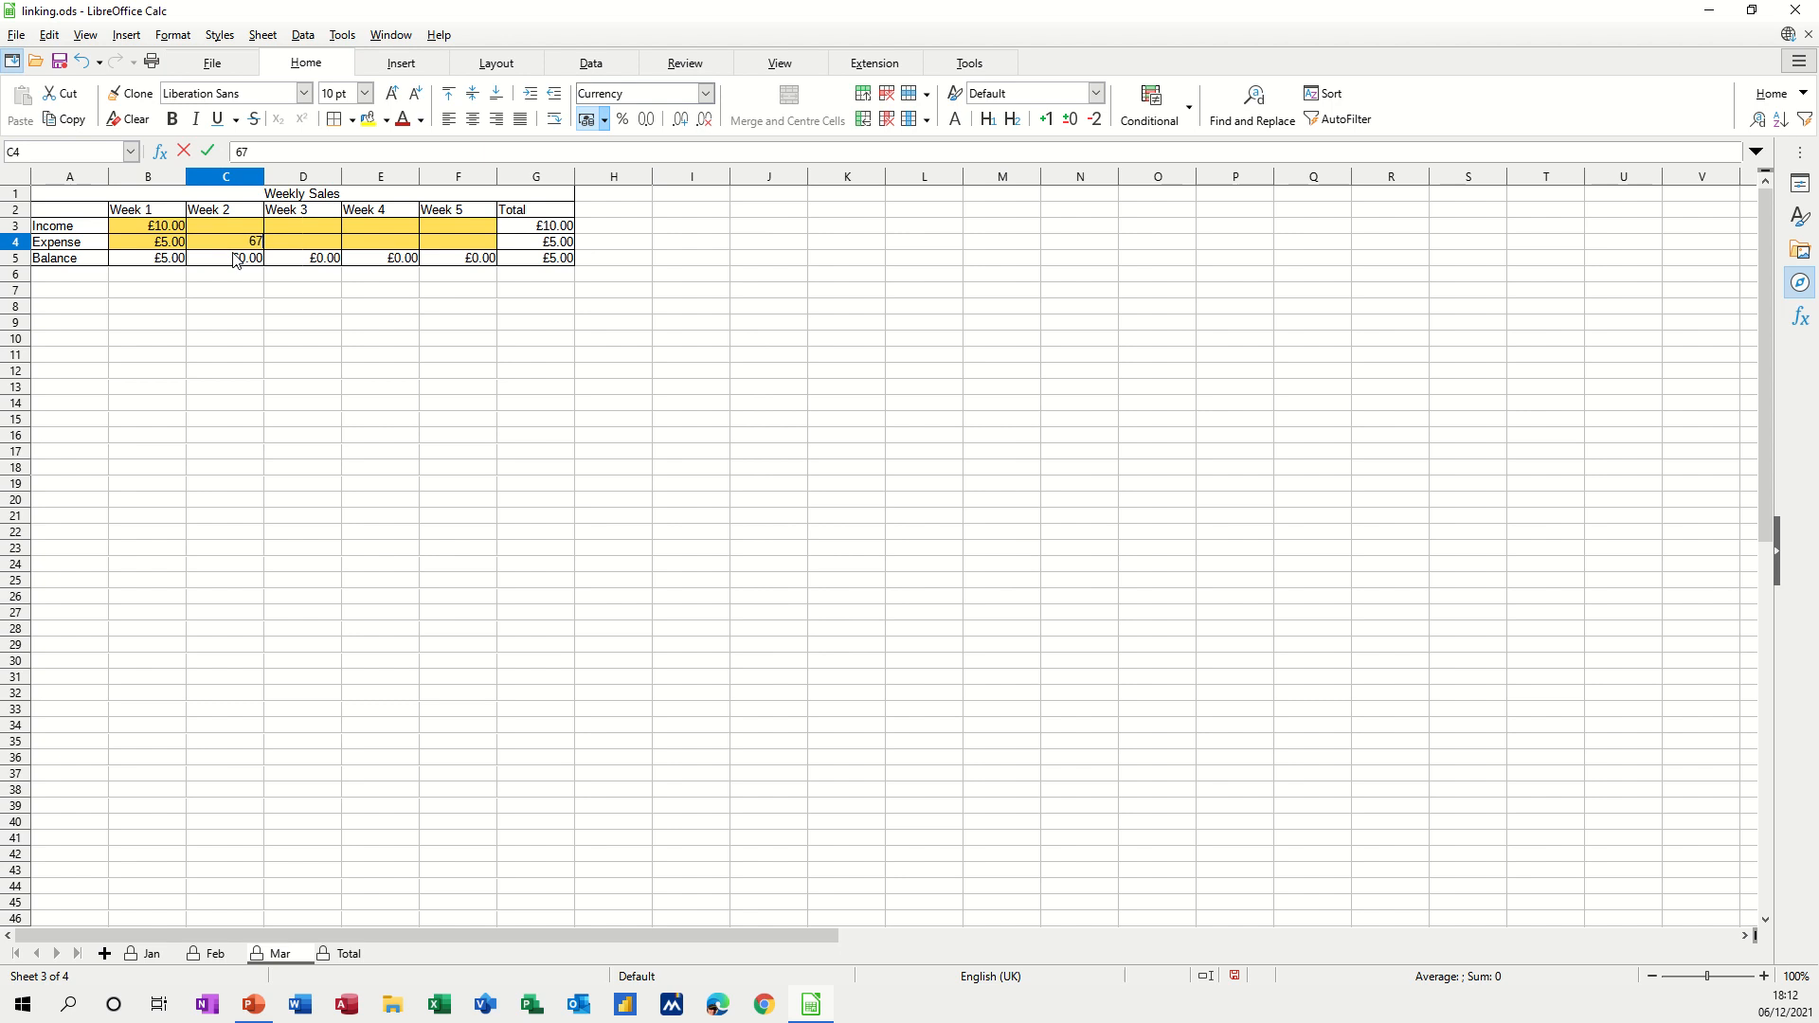
left_click(275, 356)
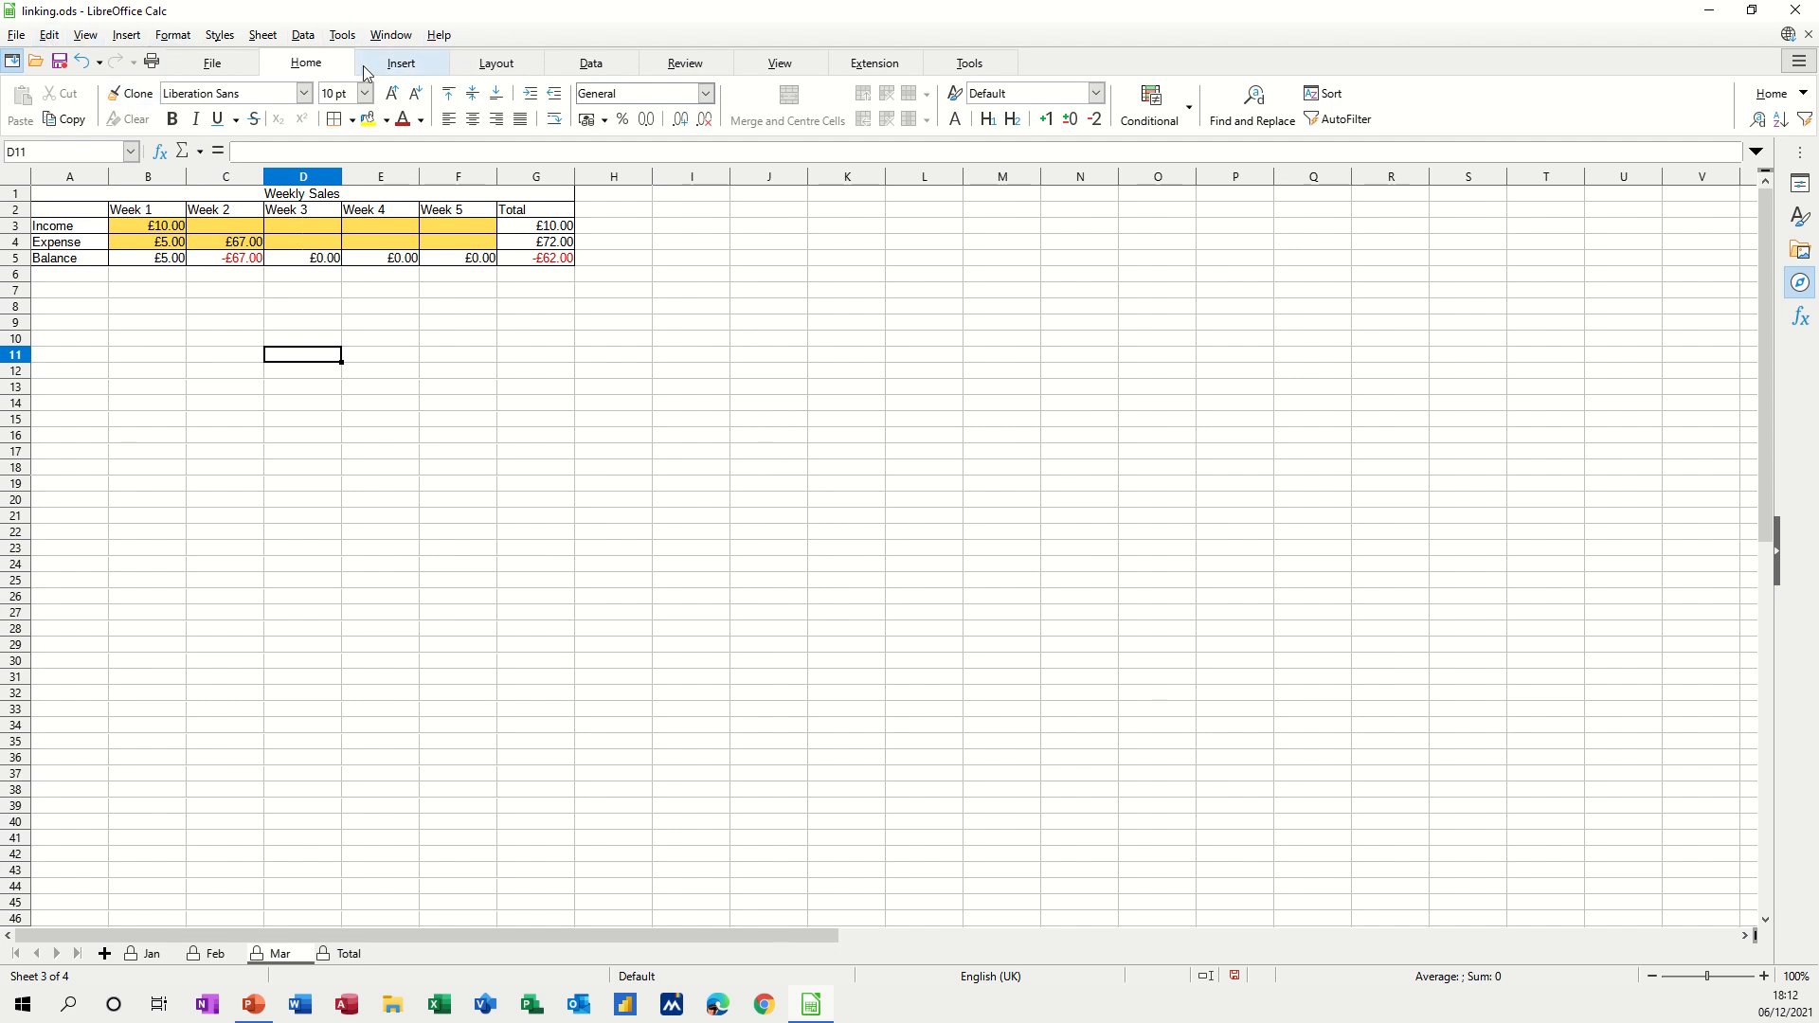
Save As linking.ods with Save with password ticked, replacing the file, then cancel the password prompt.
left_click(788, 64)
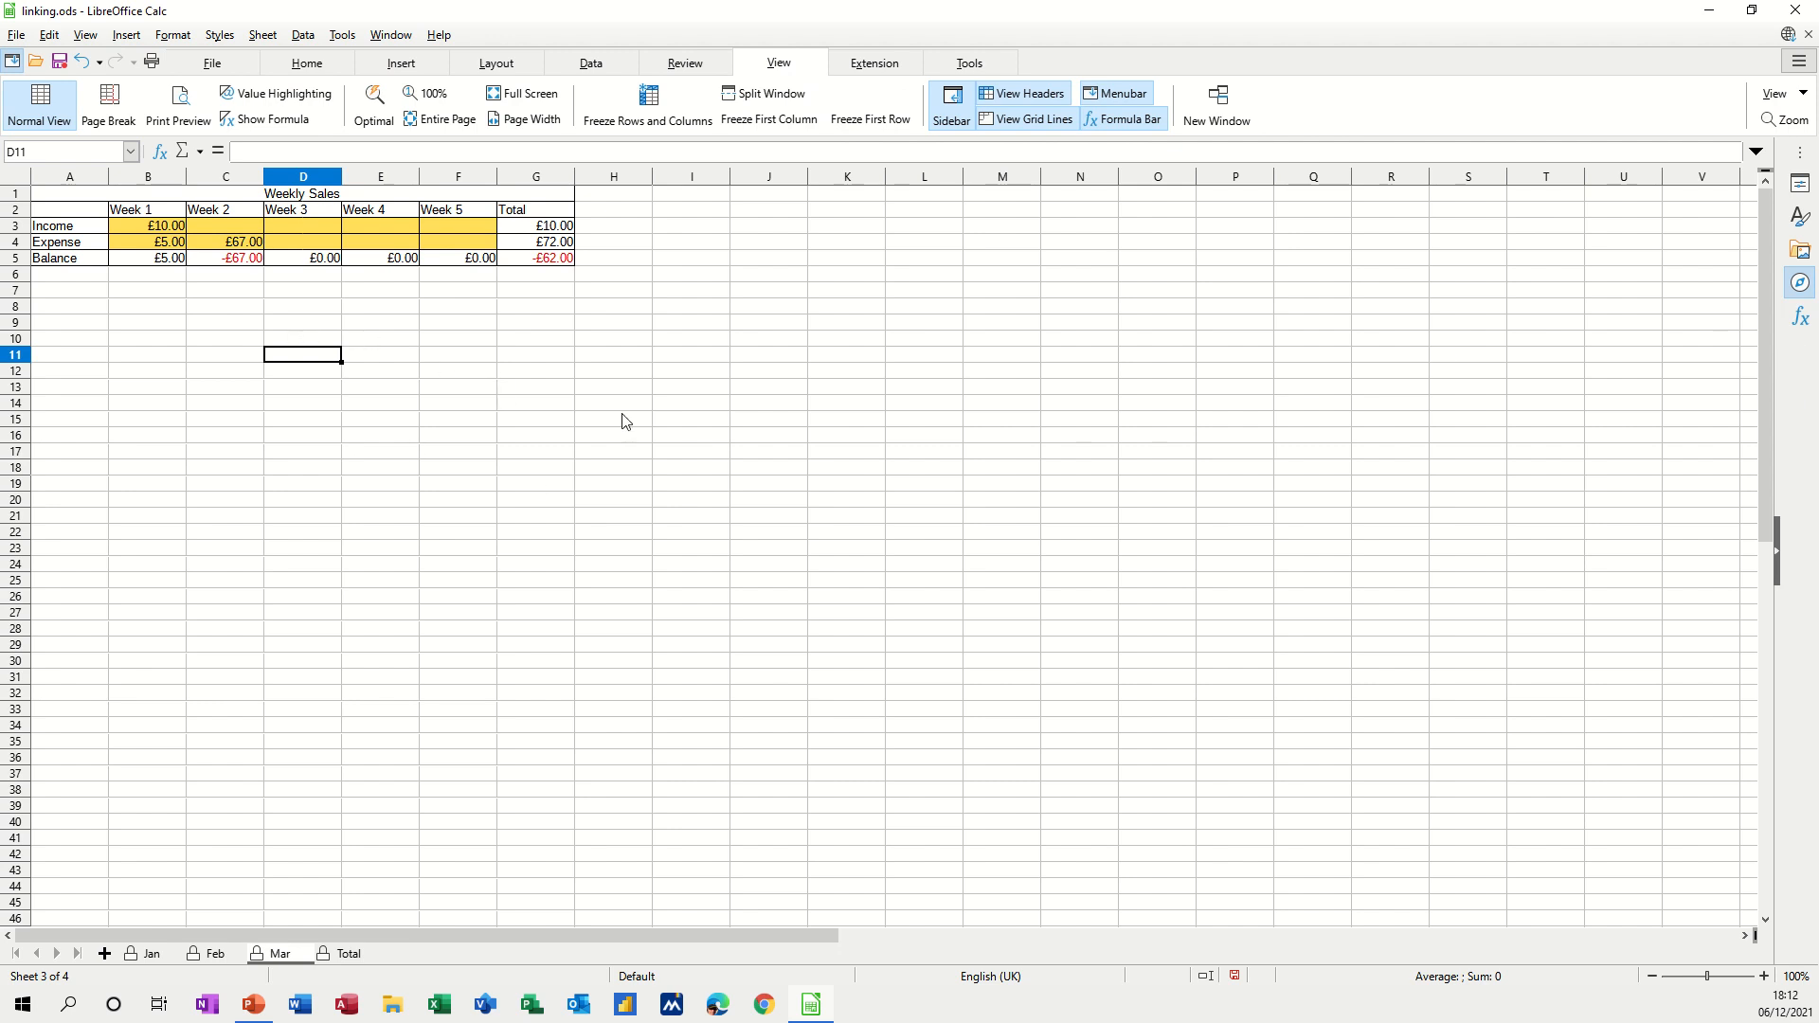
left_click(18, 36)
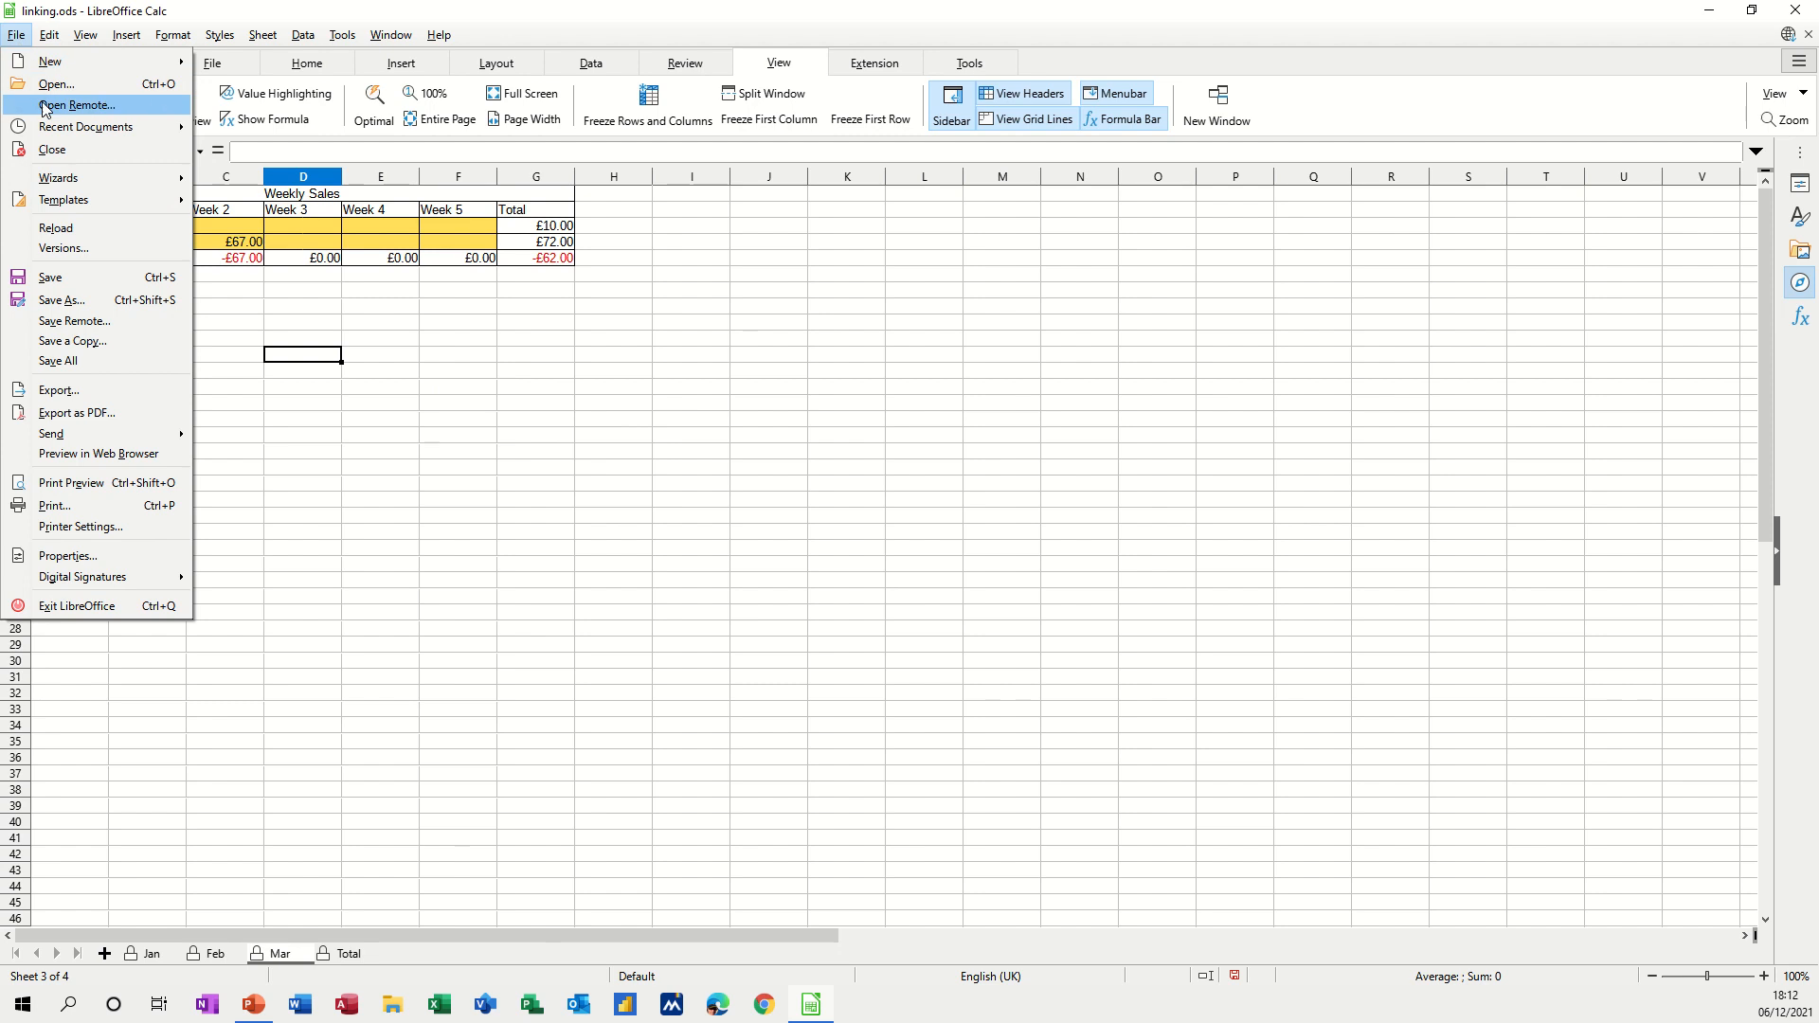
left_click(64, 300)
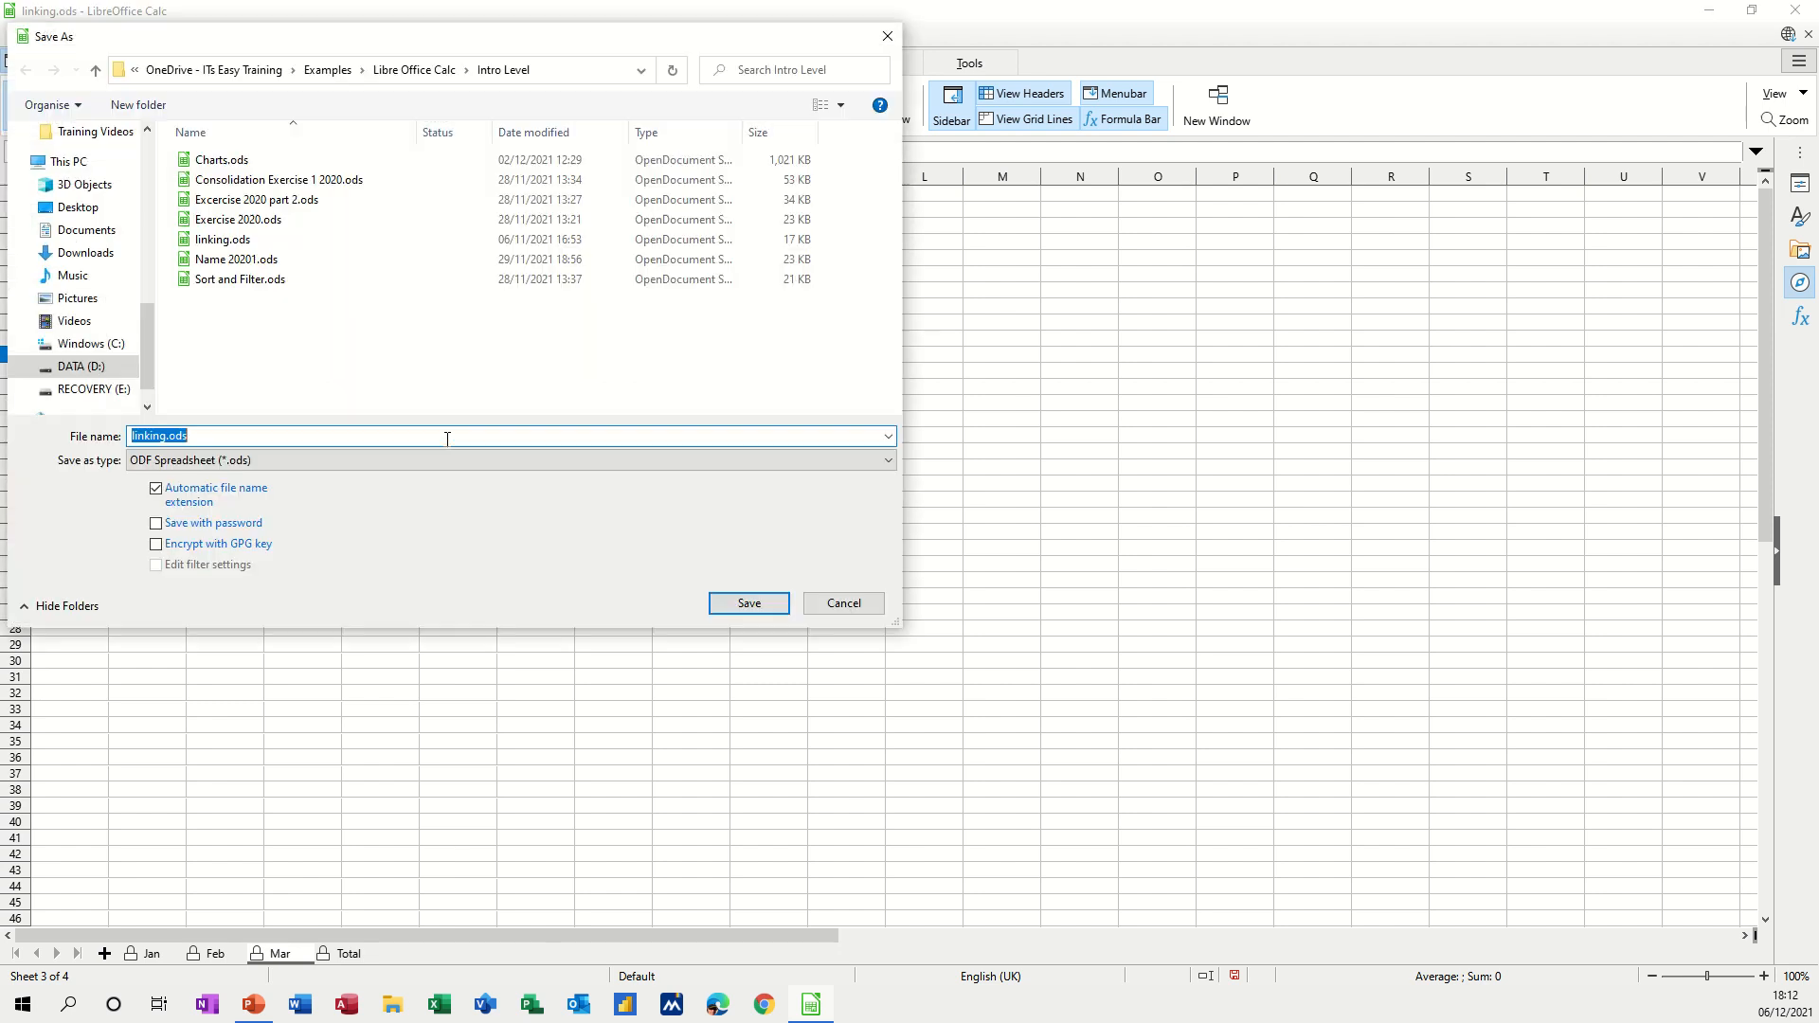
left_click(156, 527)
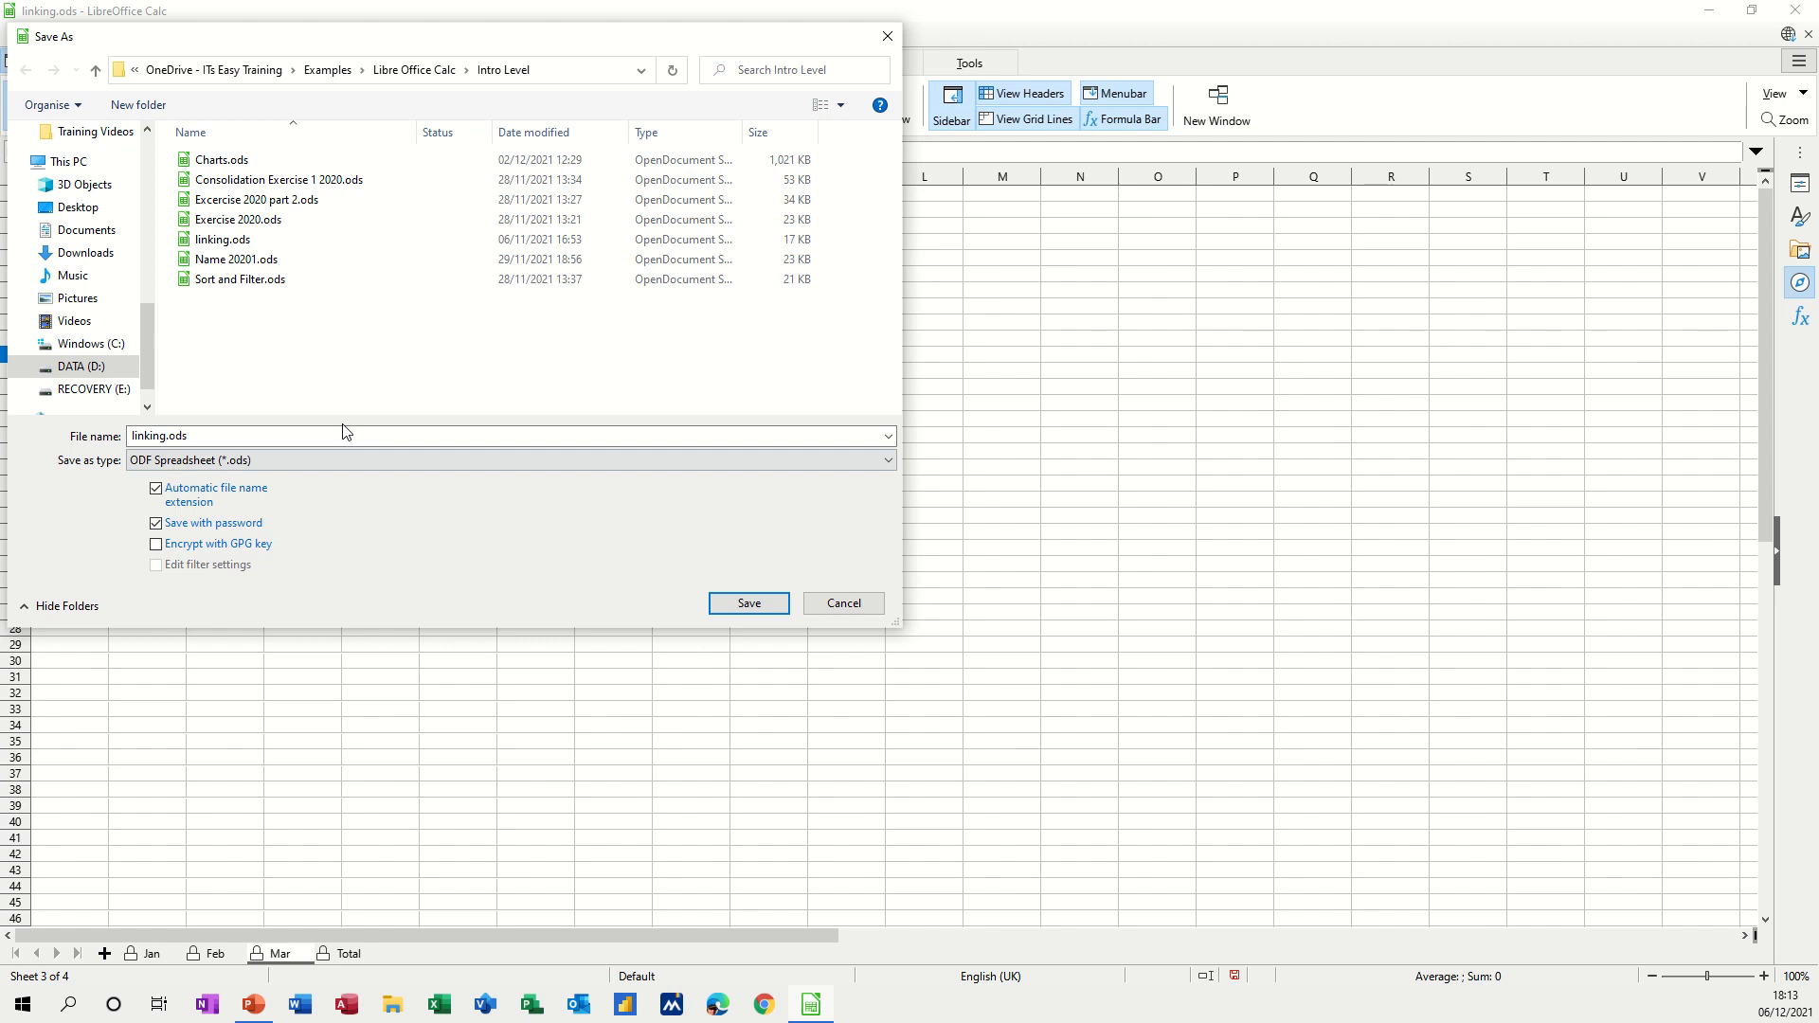
left_click(748, 604)
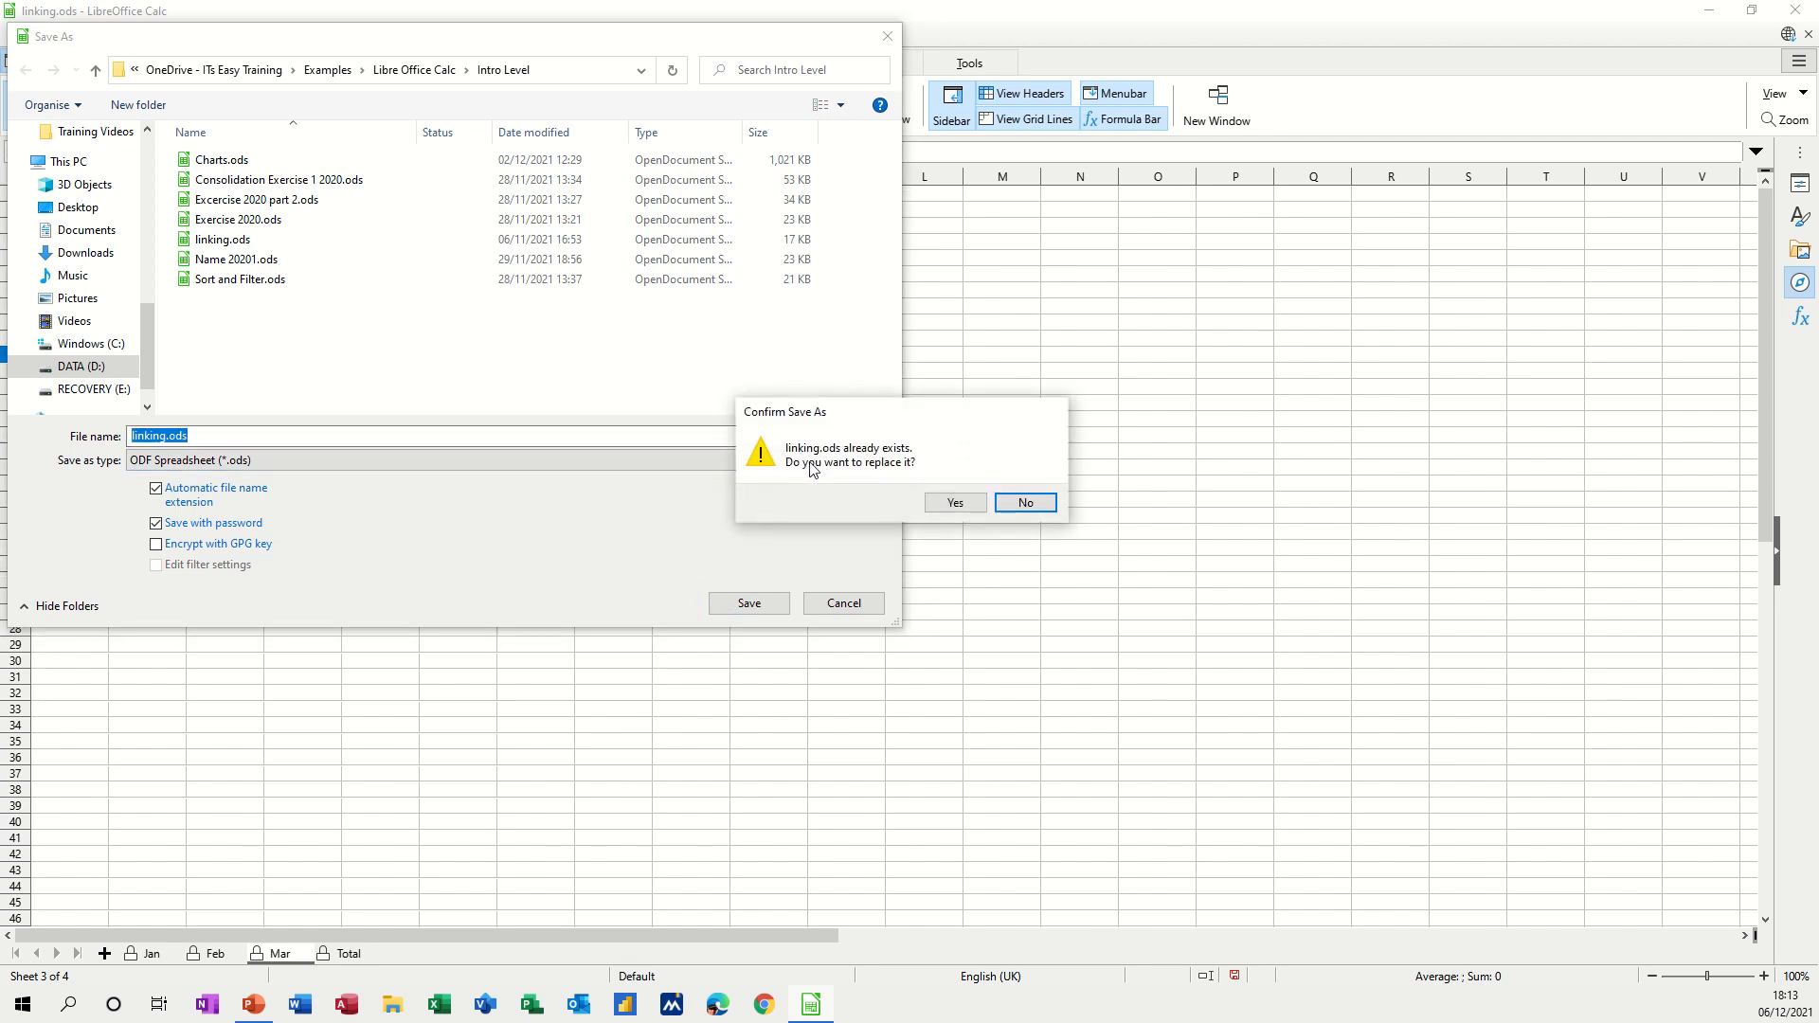
left_click(953, 504)
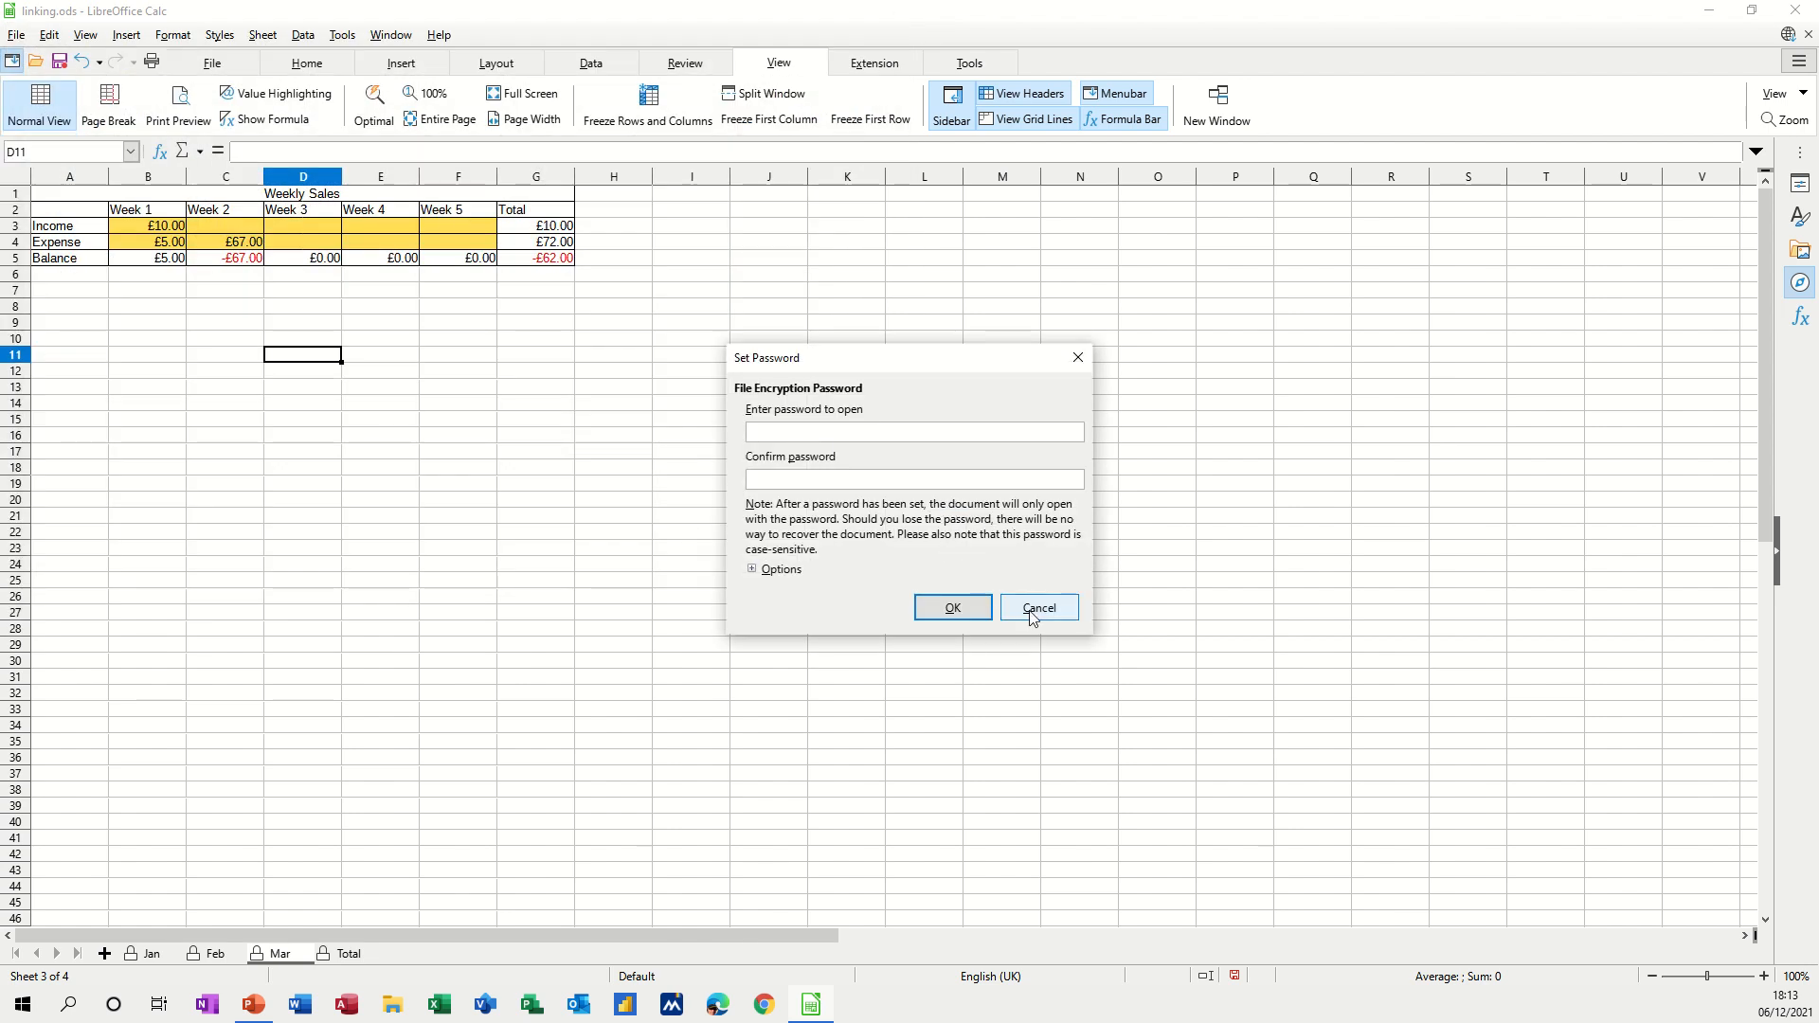
left_click(1034, 618)
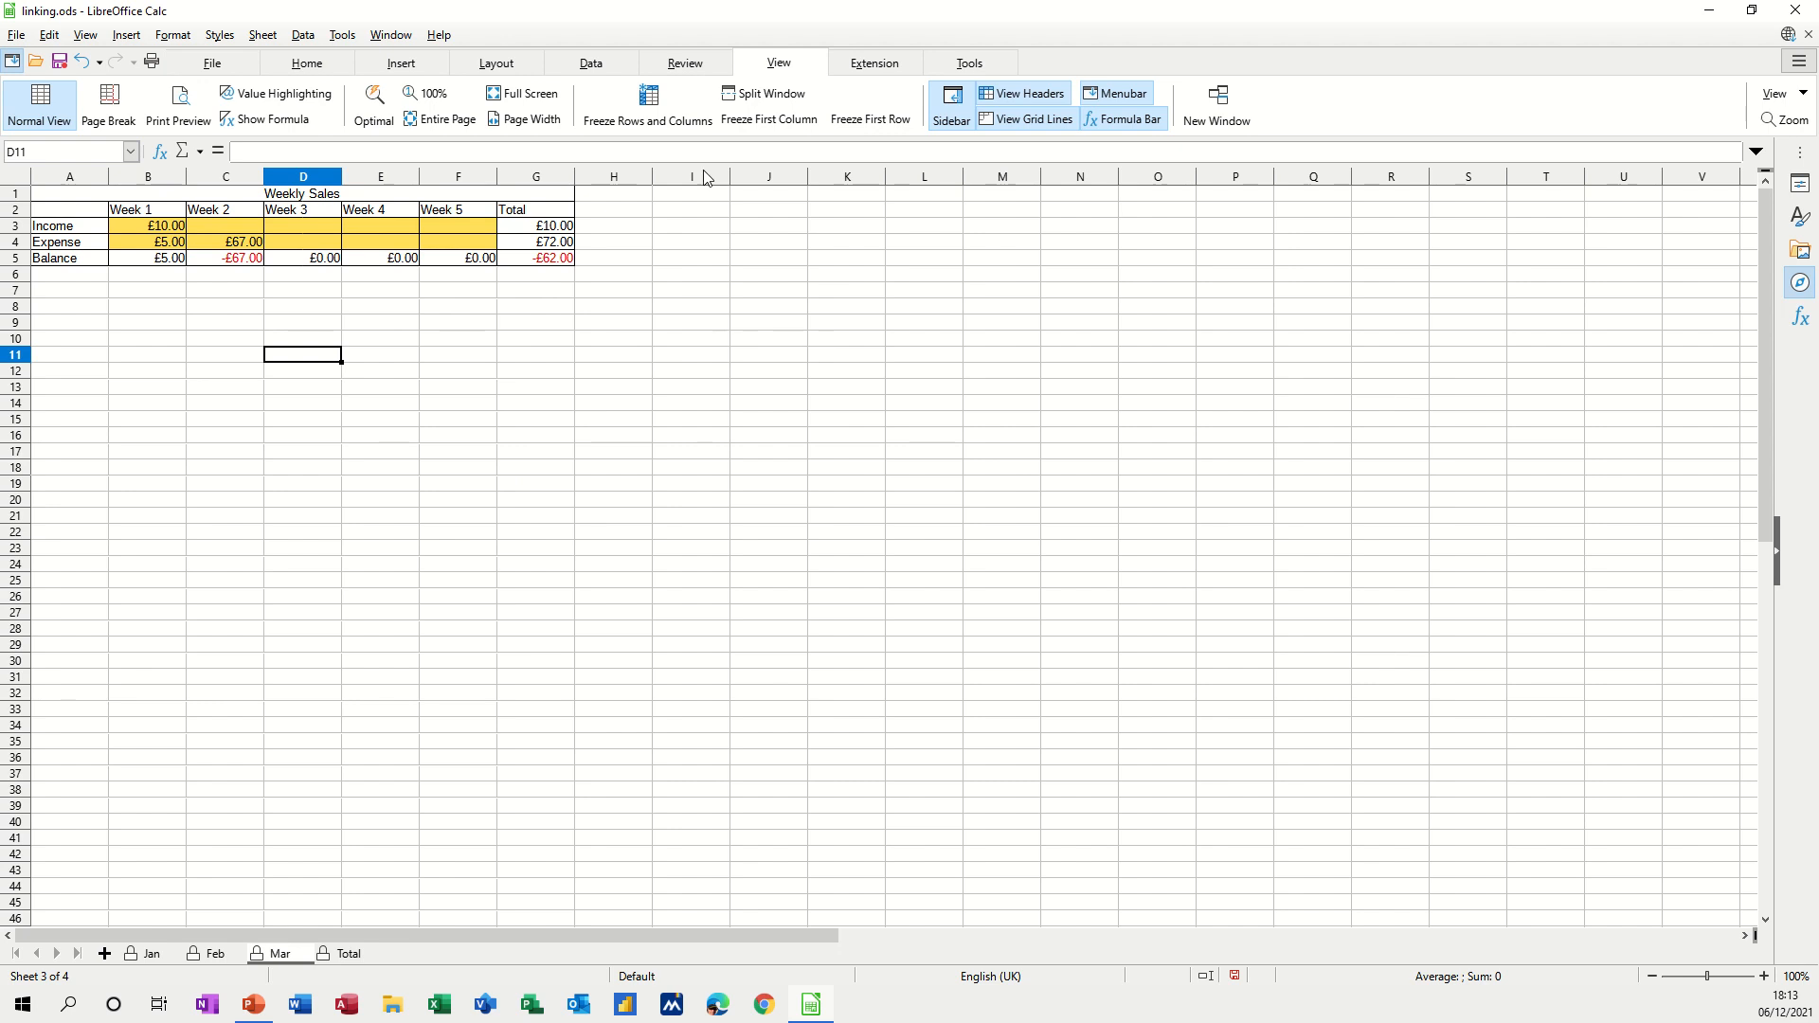
Toggle off Mar sheet protection, then reopen Protect Sheet and cancel it.
left_click(684, 62)
left_click(791, 104)
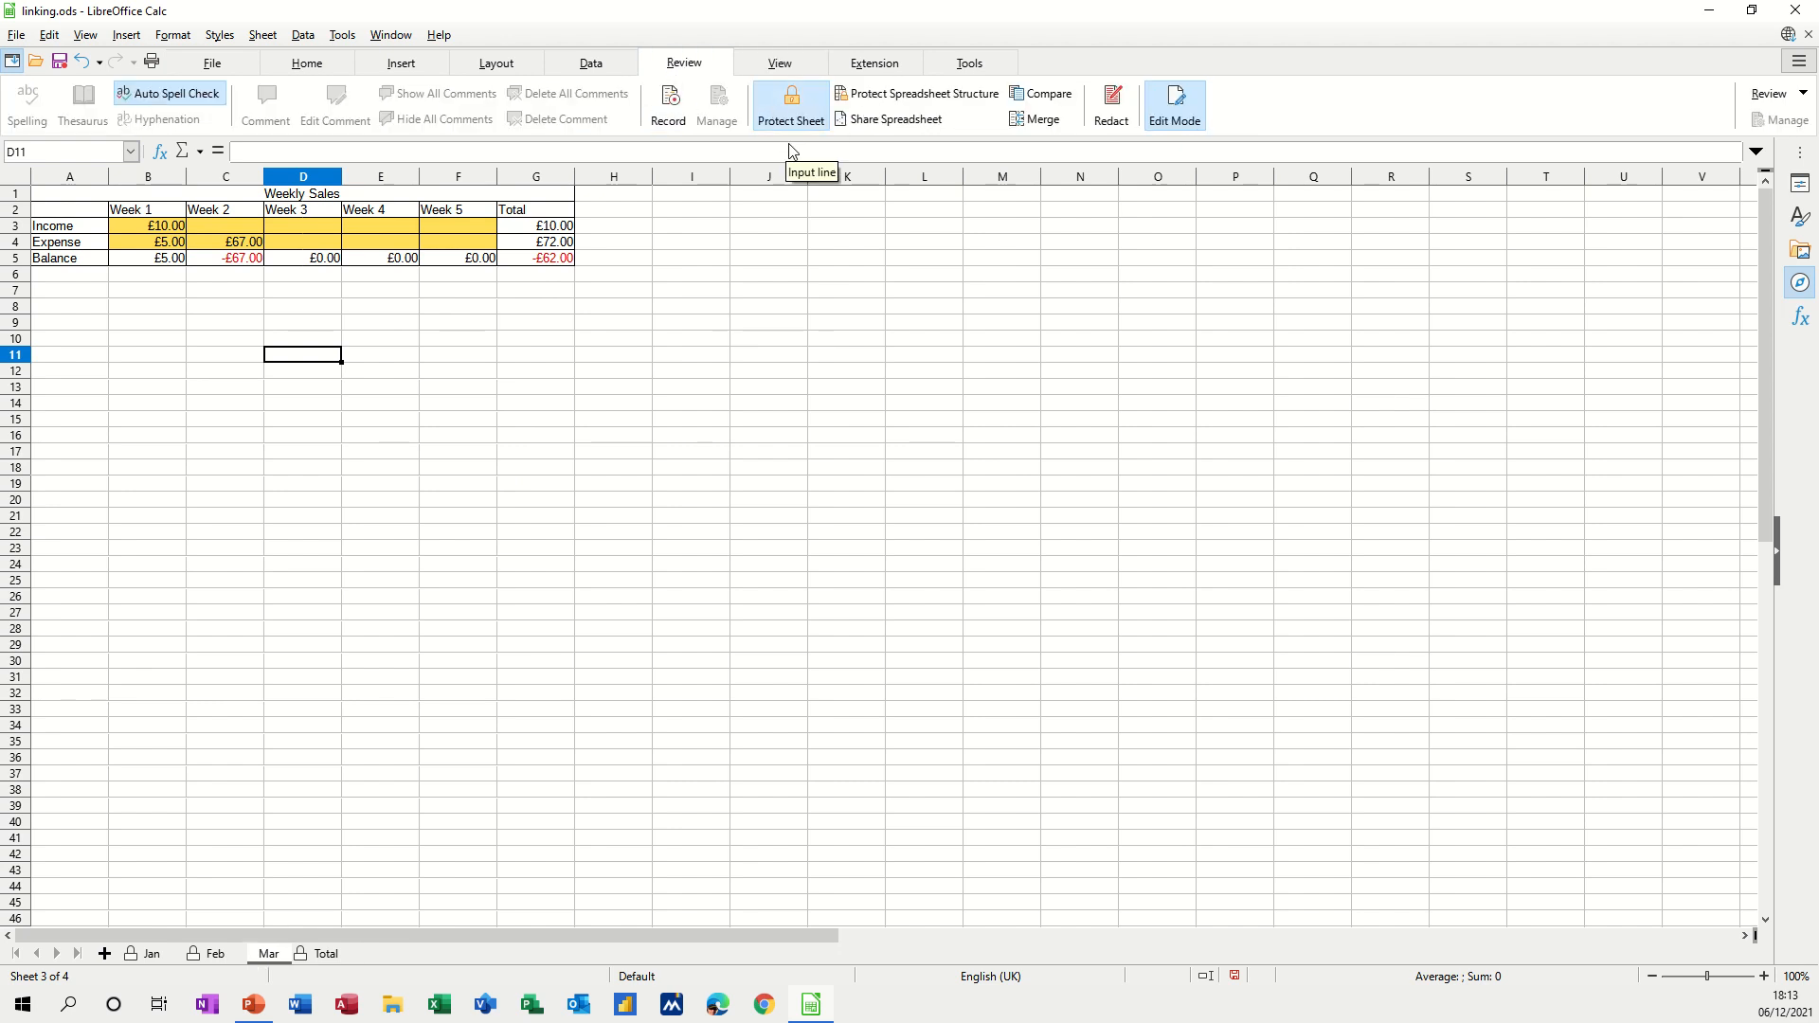
left_click(790, 106)
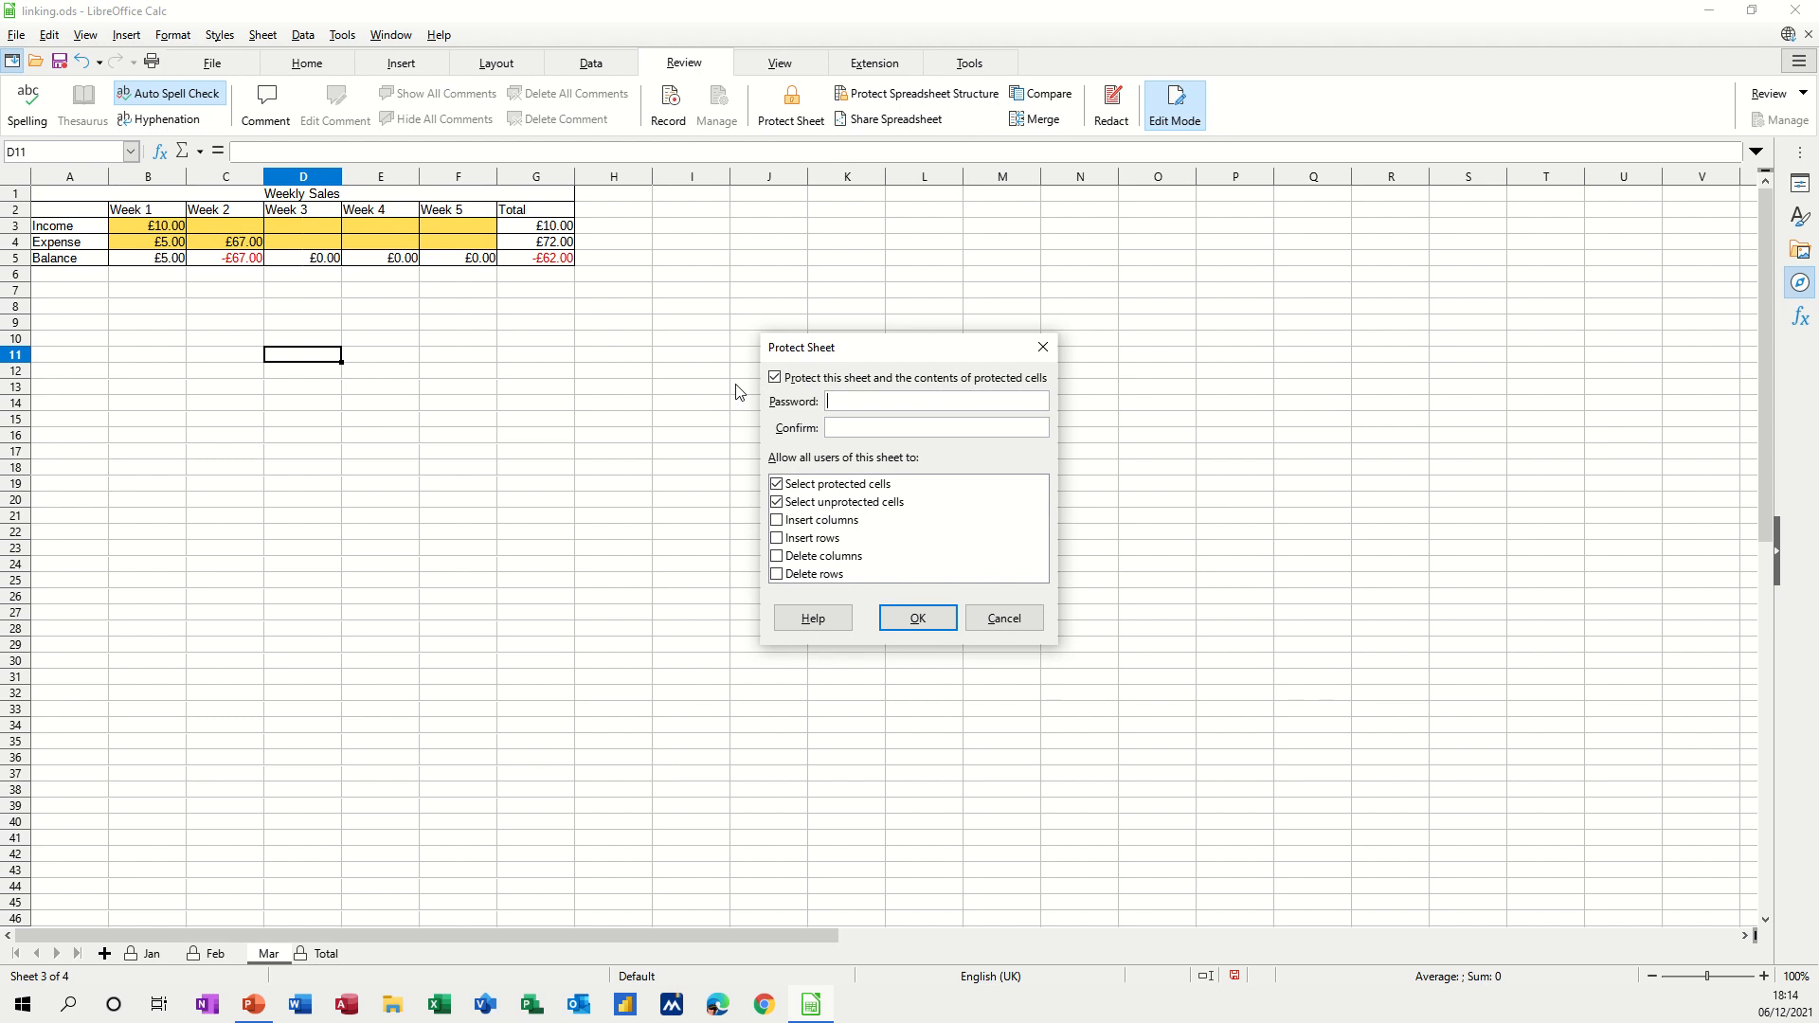
left_click(1006, 620)
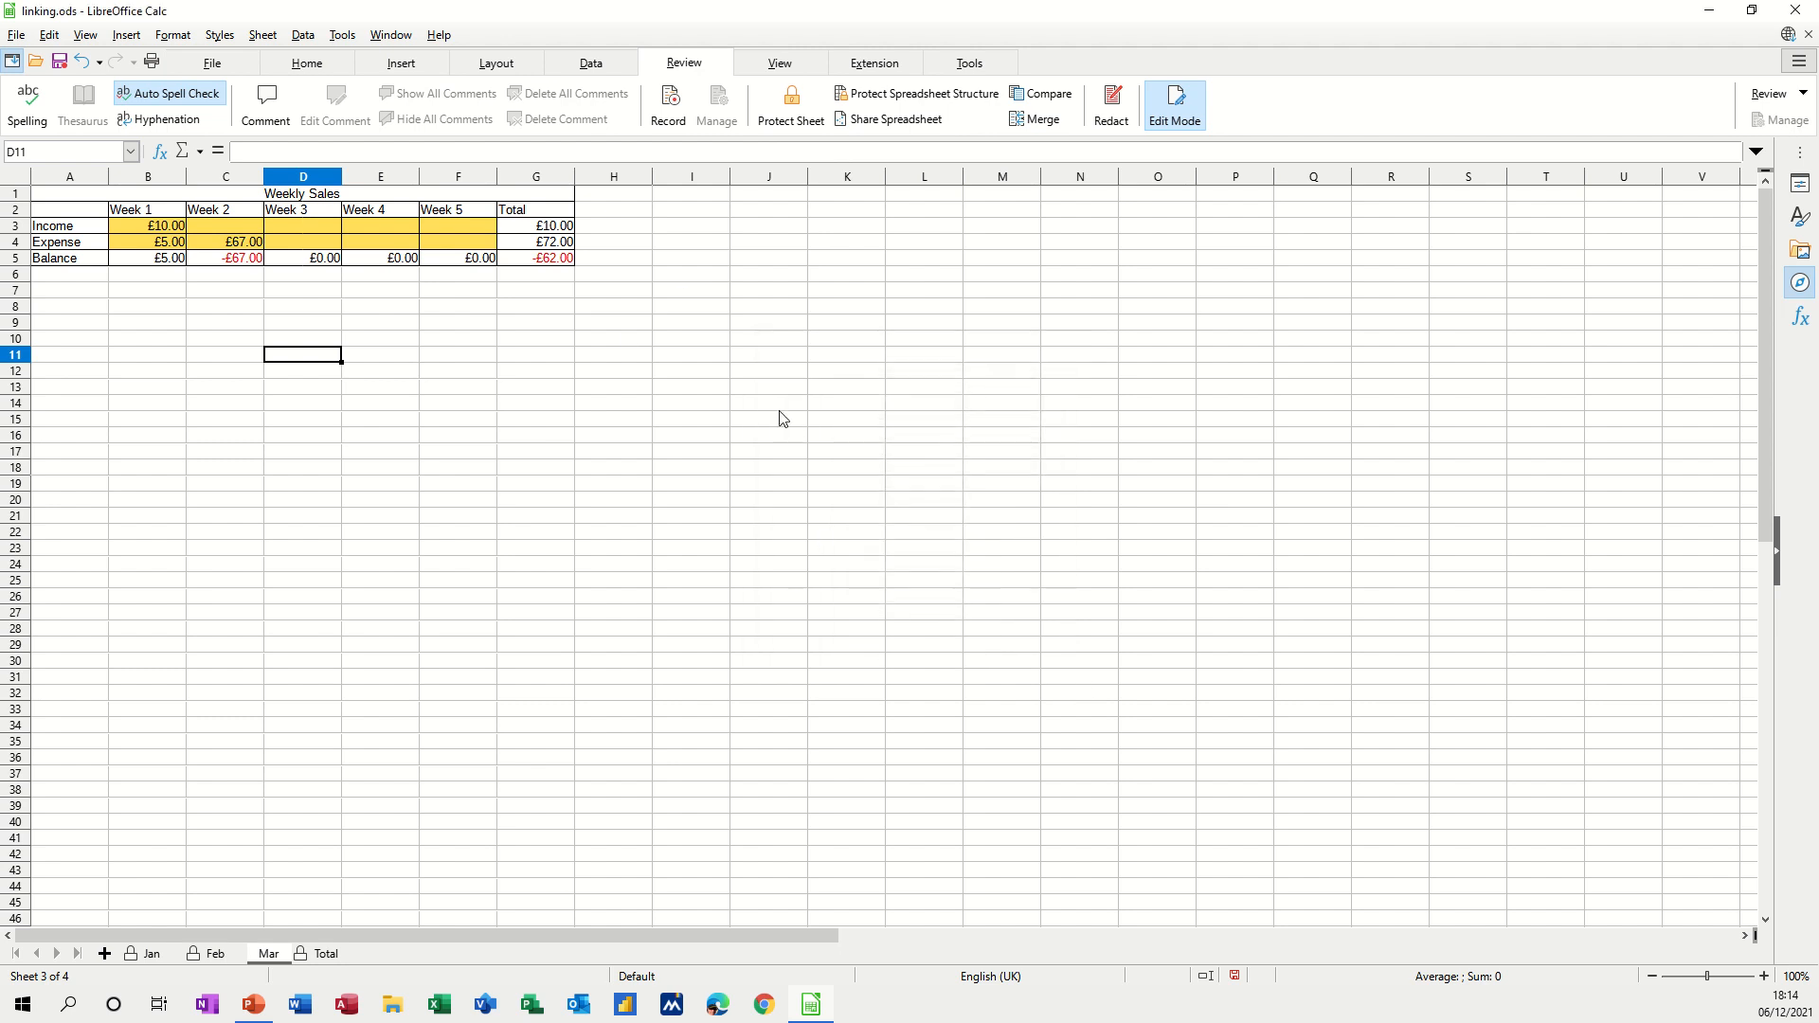